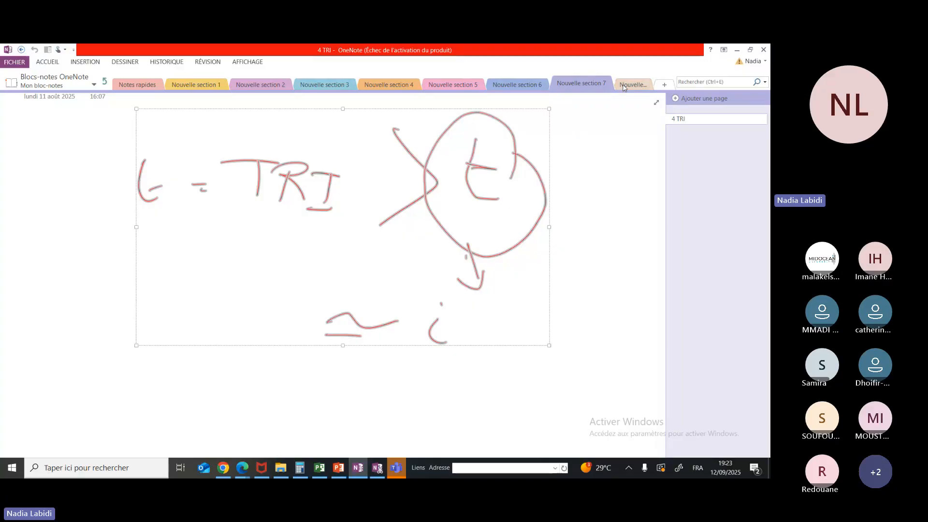
Create a new notebook section and handwrite "WBS" at the top of its page
left_click(623, 87)
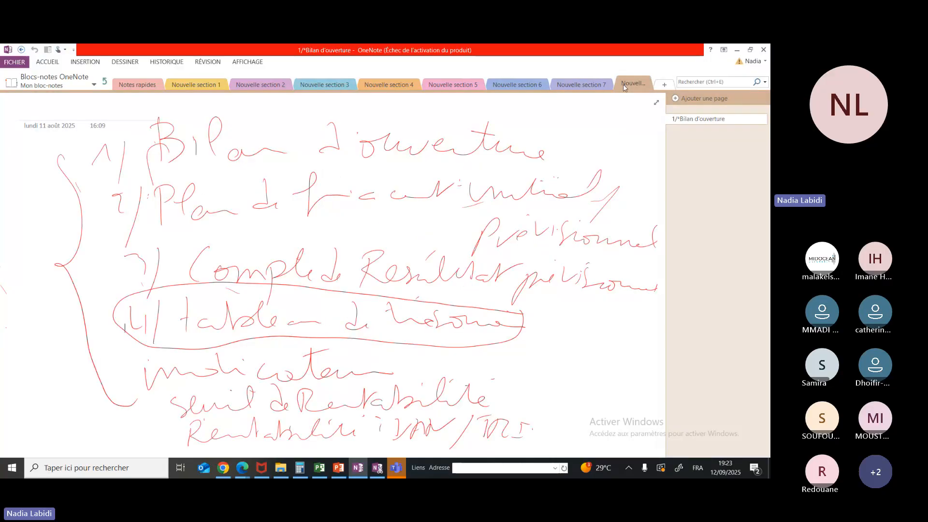
left_click(664, 86)
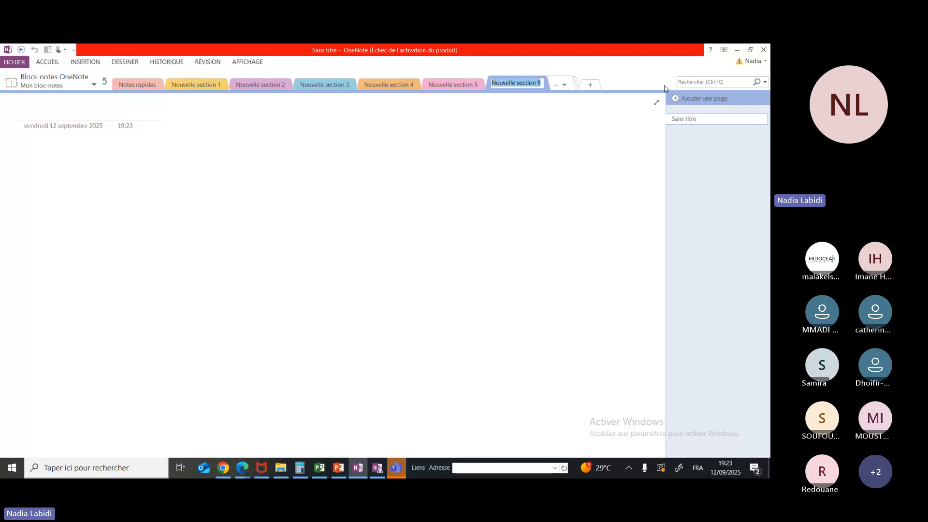
mouse_move(179, 129)
left_mouse_down()
mouse_move(226, 136)
mouse_move(242, 150)
left_mouse_up()
left_click_drag(242, 127, 247, 151)
left_click(271, 148)
left_click_drag(302, 130, 274, 153)
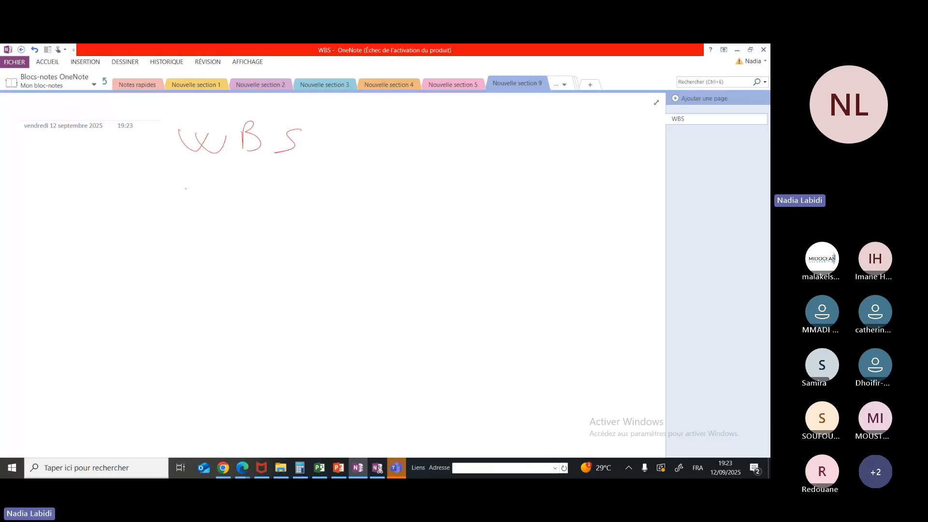
Handwrite "CPM" and "GANTT" on two lines below "WBS"
mouse_move(186, 188)
left_mouse_down()
mouse_move(201, 209)
mouse_move(242, 190)
mouse_move(261, 213)
left_mouse_up()
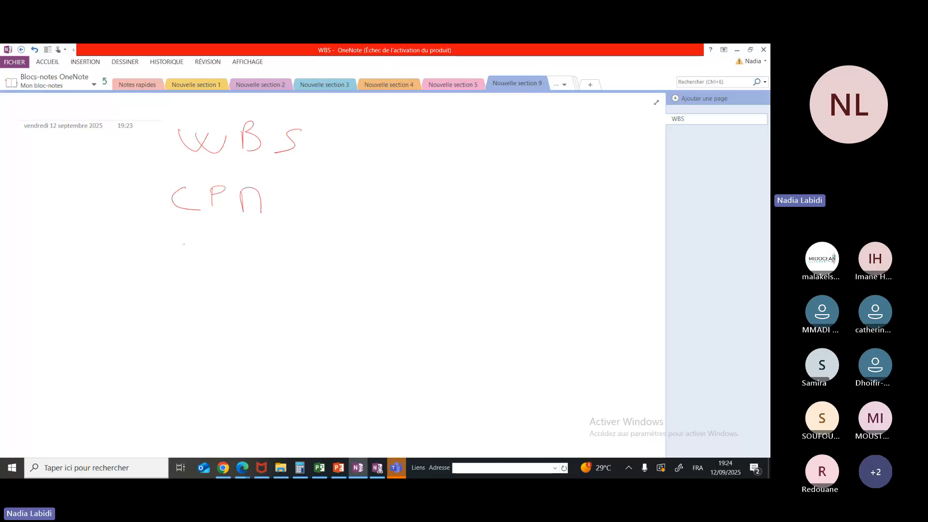
mouse_move(189, 238)
left_mouse_down()
mouse_move(176, 243)
mouse_move(219, 256)
mouse_move(218, 245)
left_mouse_up()
left_click_drag(224, 255, 243, 236)
mouse_move(267, 234)
left_mouse_down()
mouse_move(268, 245)
mouse_move(276, 236)
left_mouse_up()
left_click_drag(282, 237, 300, 235)
left_click_drag(289, 236, 289, 258)
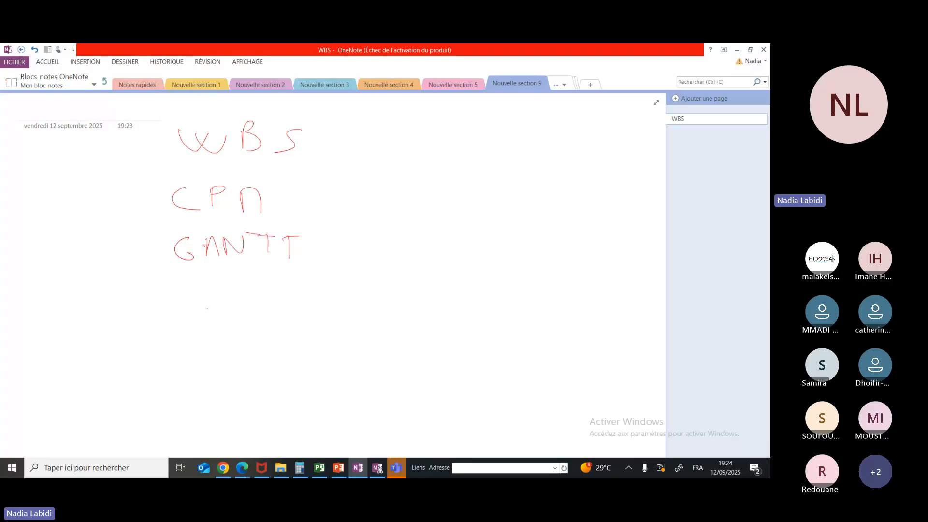
Handwrite "RACI" below "GANTT" and cross it out with two diagonal strokes
left_click_drag(194, 309, 210, 306)
mouse_move(223, 288)
left_mouse_down()
mouse_move(221, 308)
mouse_move(265, 305)
left_mouse_up()
left_click_drag(280, 284, 280, 306)
left_click_drag(215, 310, 295, 279)
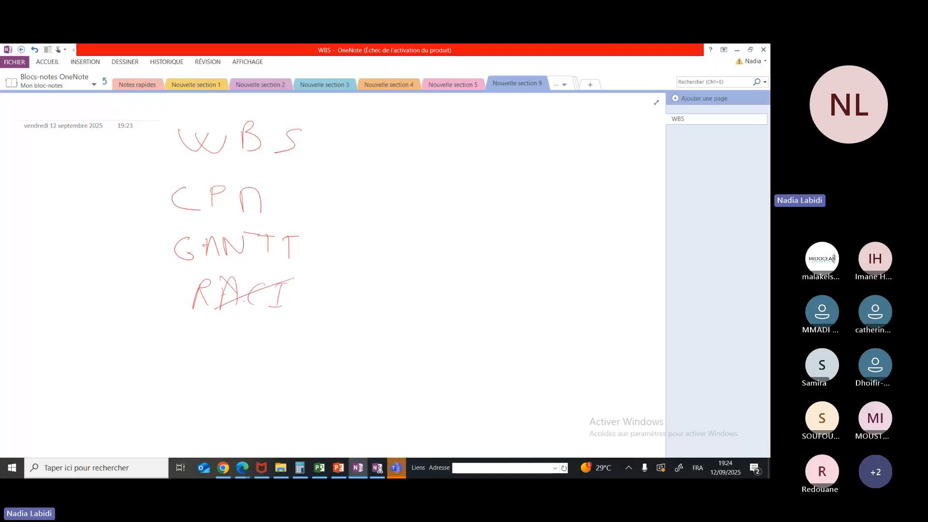
left_click_drag(221, 278, 254, 314)
Handwrite "Matrice PP" below "RACI", cross it out, and write "Matrice de Mgt du risque" on the next line
left_click_drag(190, 347, 220, 345)
mouse_move(224, 320)
left_mouse_down()
mouse_move(228, 344)
mouse_move(278, 349)
mouse_move(333, 333)
left_mouse_up()
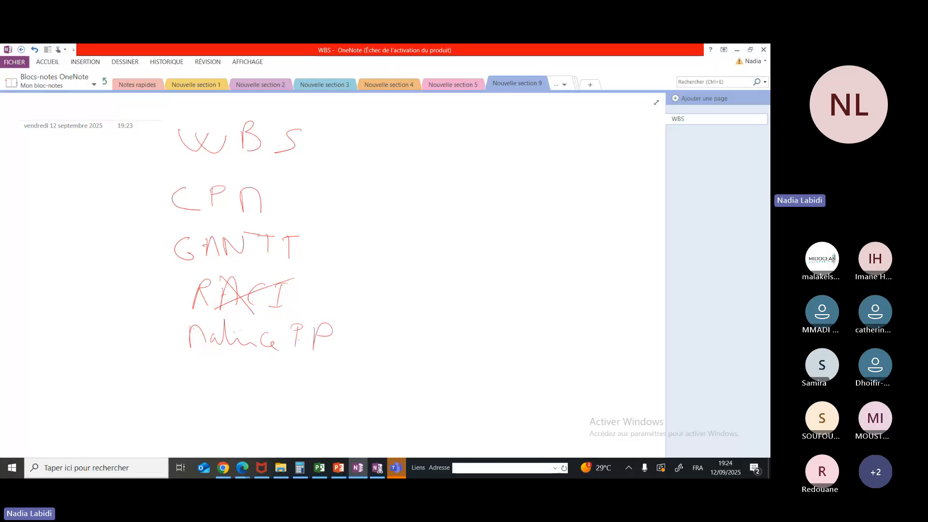
left_click_drag(228, 347, 291, 331)
left_click_drag(235, 328, 266, 355)
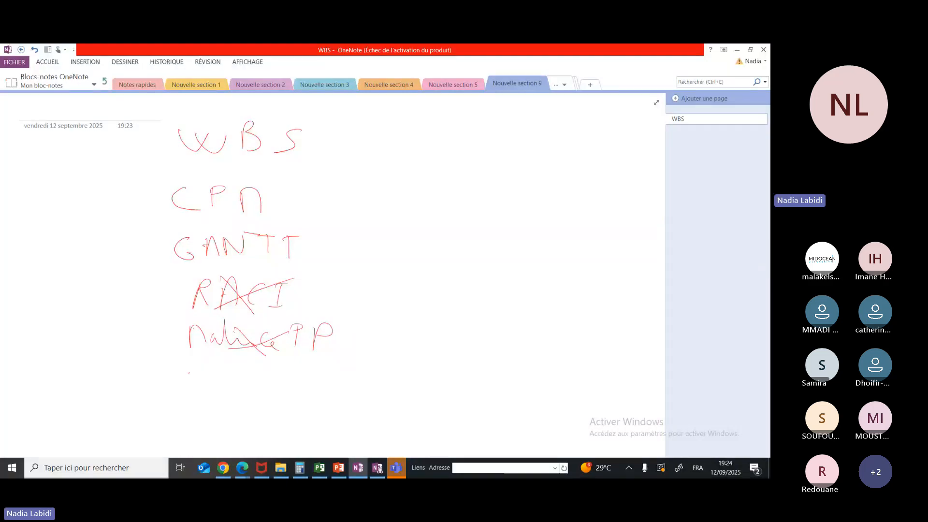
mouse_move(187, 371)
left_mouse_down()
mouse_move(188, 394)
mouse_move(201, 377)
mouse_move(257, 381)
mouse_move(309, 367)
mouse_move(342, 395)
mouse_move(390, 368)
mouse_move(441, 412)
left_mouse_up()
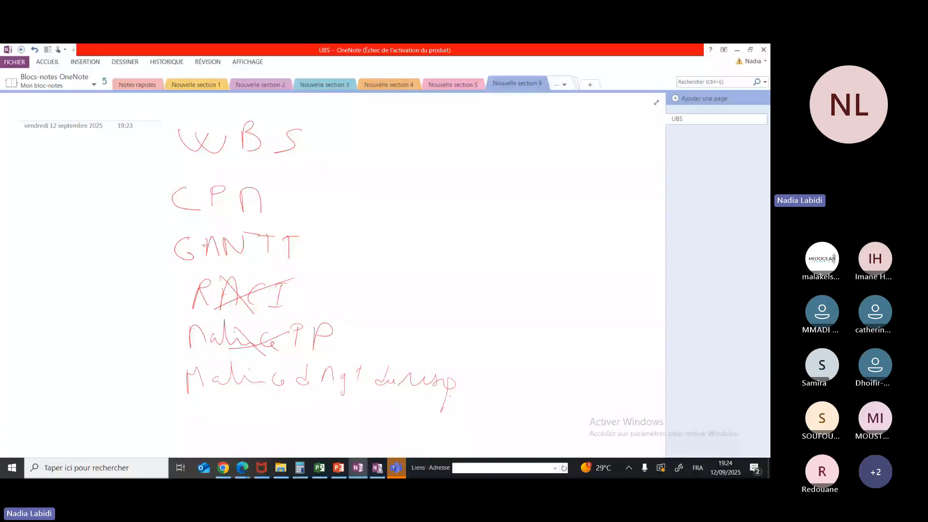
left_click_drag(447, 382, 492, 394)
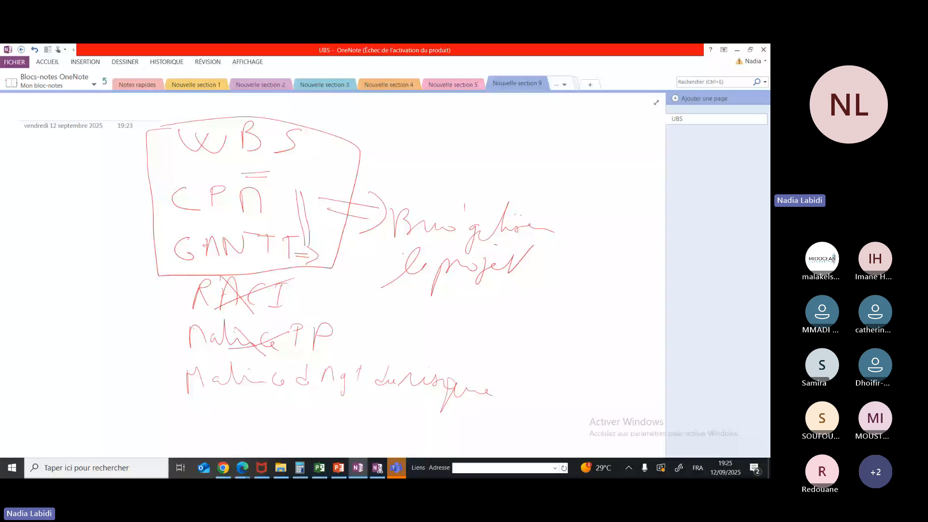
Circle the handwritten note ending in "le projet" and draw two vertical strokes beside "CPM" inside the boxed list
left_click_drag(385, 266, 386, 291)
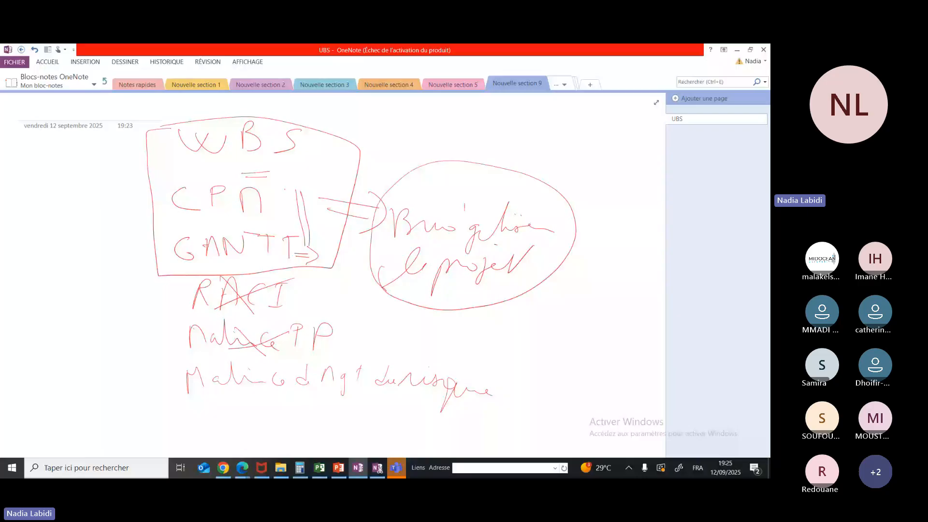
left_click_drag(295, 179, 299, 222)
left_click_drag(309, 186, 312, 238)
Create another new section and sketch a table frame with a narrow first column, a wide second column and a header row
left_click(590, 85)
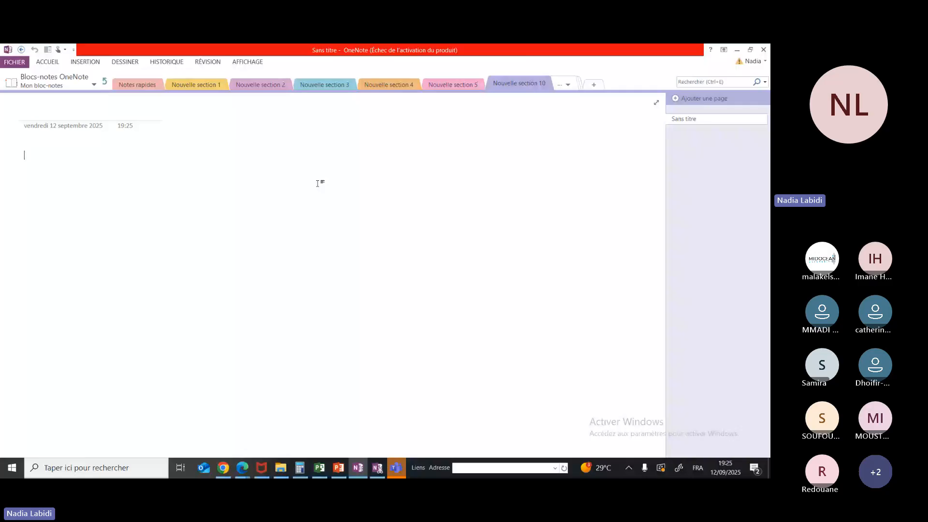
mouse_move(98, 107)
left_mouse_down()
mouse_move(117, 109)
mouse_move(122, 340)
left_mouse_up()
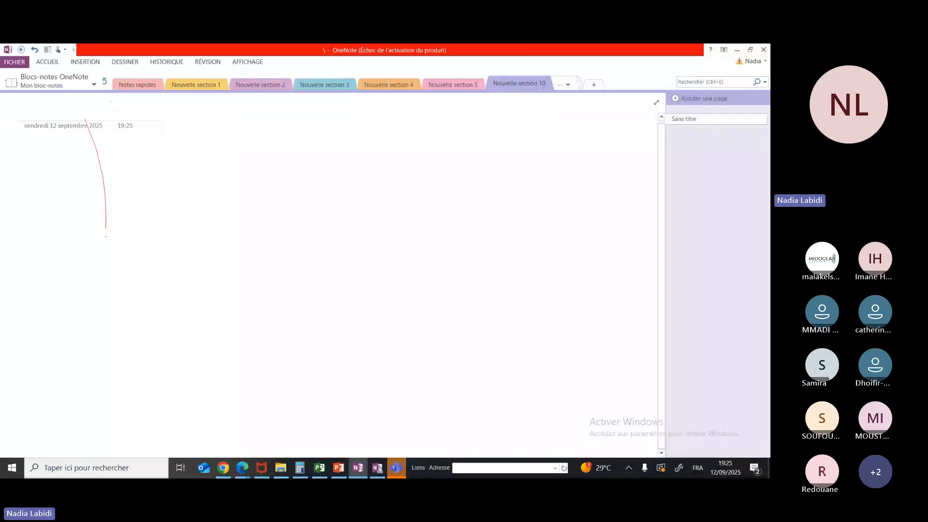
left_click_drag(75, 147, 153, 137)
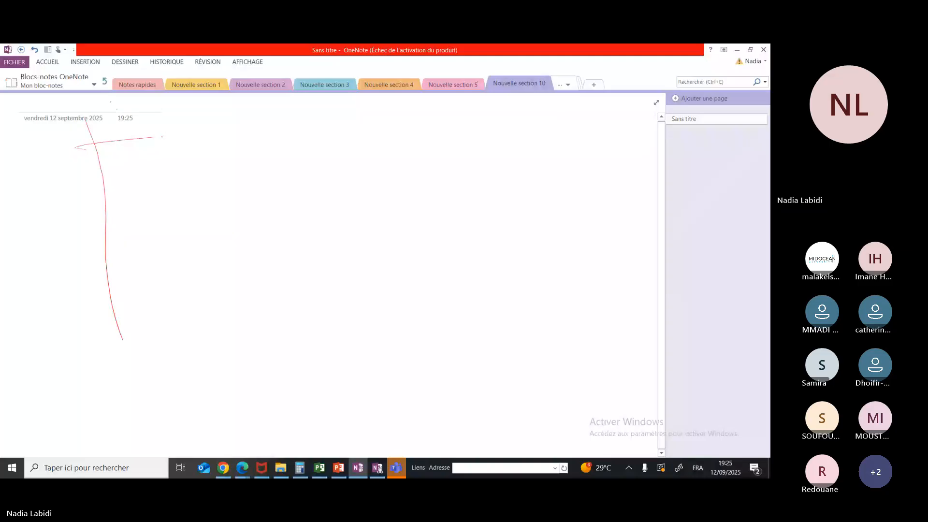
left_click_drag(162, 137, 432, 130)
left_click_drag(425, 131, 422, 345)
left_click_drag(185, 135, 223, 329)
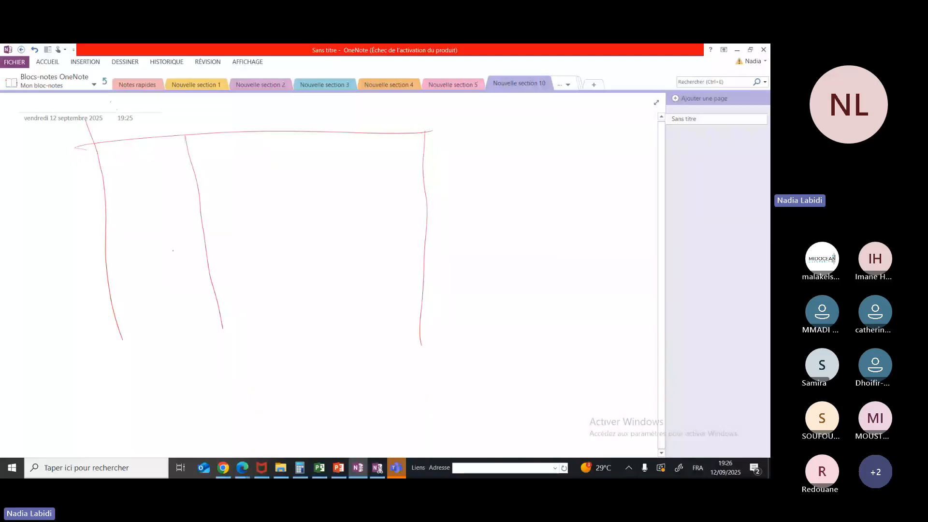
left_click_drag(103, 166, 436, 160)
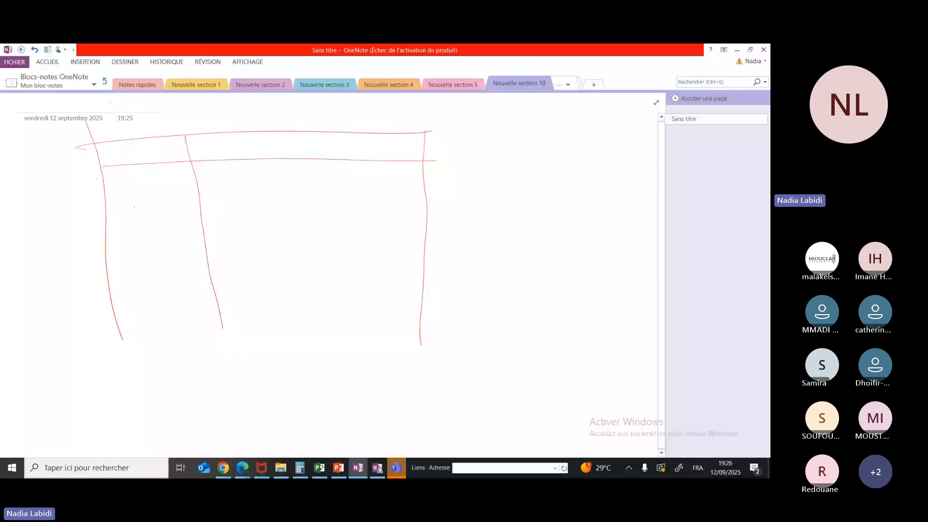
Handwrite the header "Tâches" in the first column and "A" in the row beneath, closing that row with a horizontal line
left_click_drag(123, 144, 131, 164)
left_click_drag(144, 161, 150, 161)
left_click_drag(164, 135, 193, 154)
left_click_drag(144, 181, 144, 203)
left_click_drag(143, 181, 153, 198)
left_click_drag(102, 221, 425, 199)
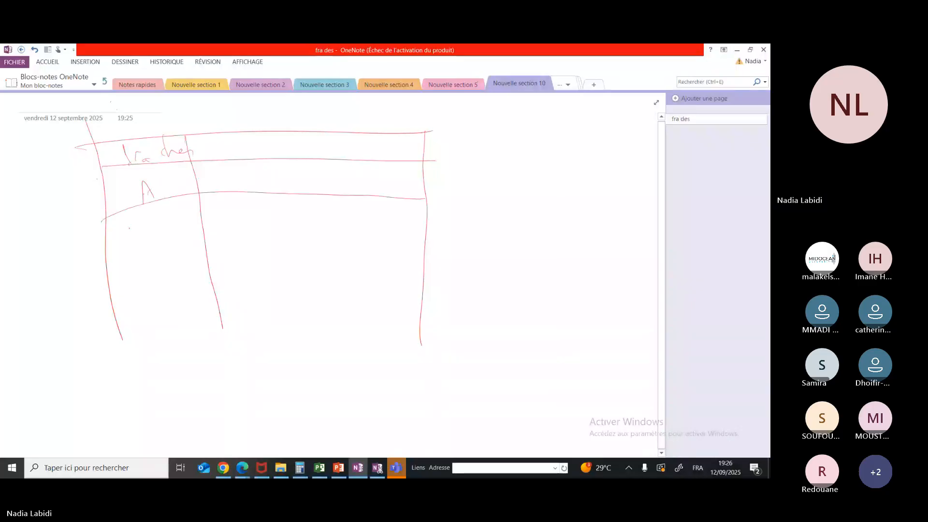
Handwrite "B", "C", "D" and "E" down the first column, closing each row with a horizontal line
left_click_drag(139, 207, 150, 231)
left_click_drag(99, 253, 418, 241)
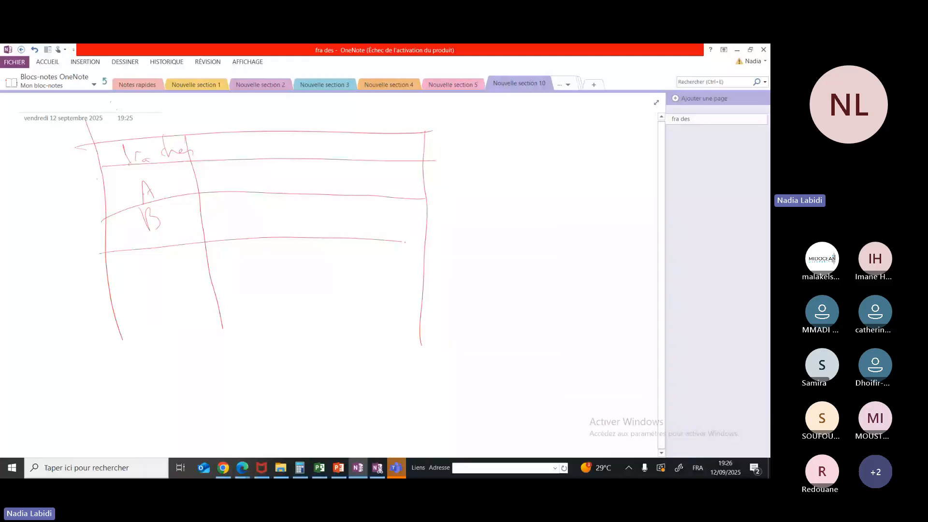
left_click_drag(174, 253, 175, 264)
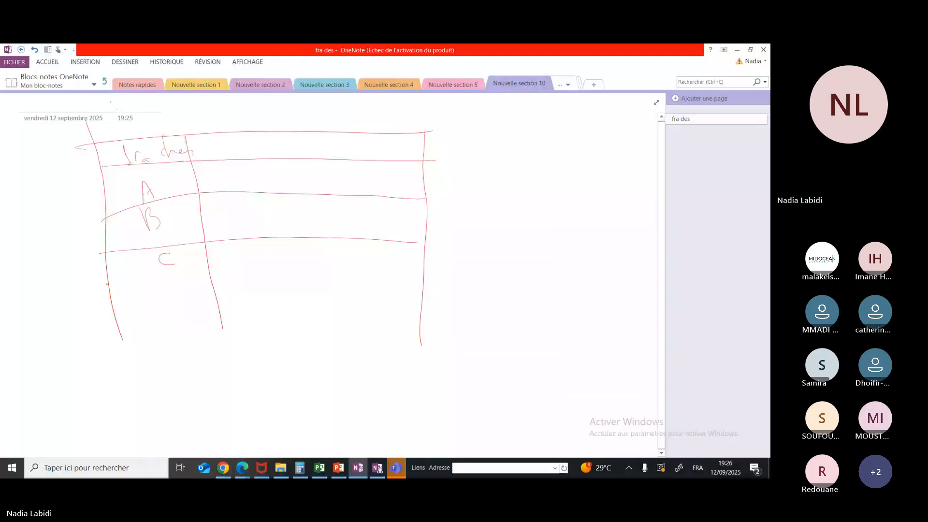
left_click_drag(106, 284, 418, 280)
mouse_move(162, 276)
left_mouse_down()
mouse_move(180, 303)
mouse_move(148, 316)
mouse_move(415, 327)
left_mouse_up()
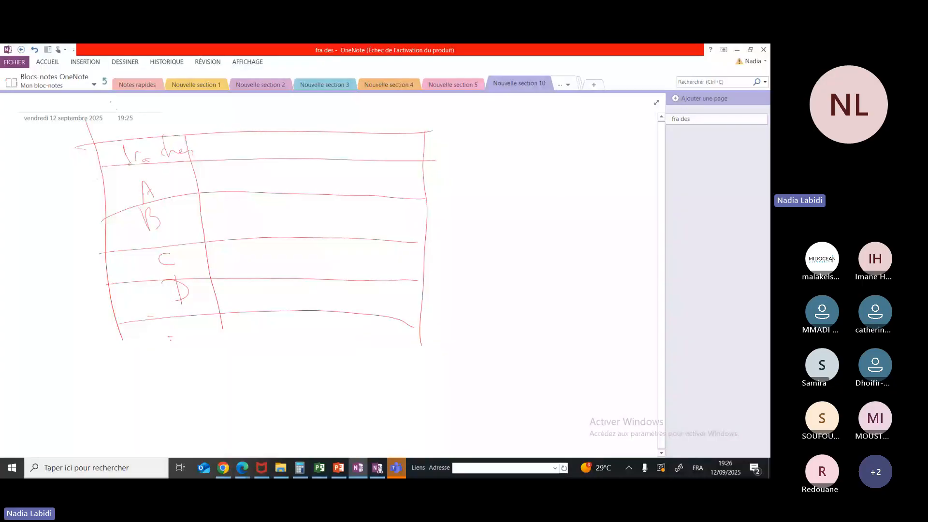
left_click_drag(174, 325, 186, 348)
left_click_drag(119, 340, 430, 341)
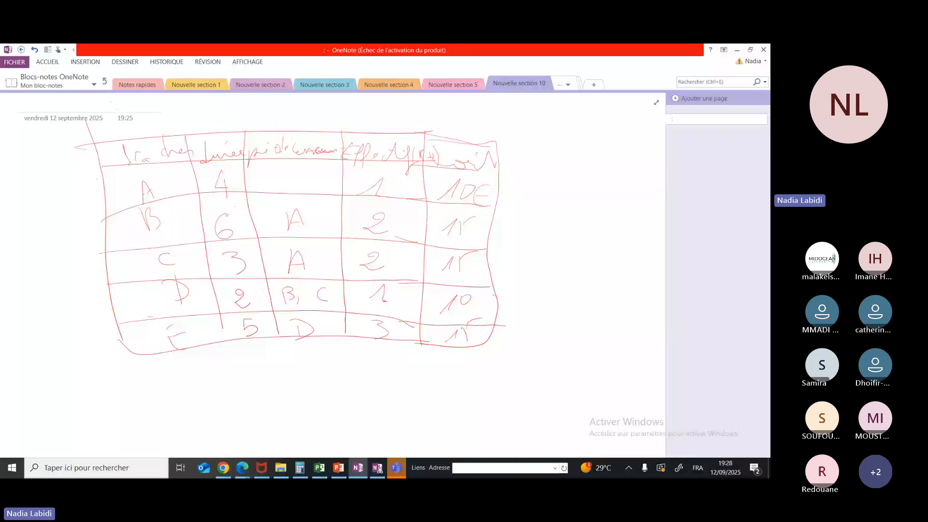
Close the open Microsoft Project window, then relaunch Project 2016 with a blank project and dismiss its activation and scheduling notices
left_click(316, 472)
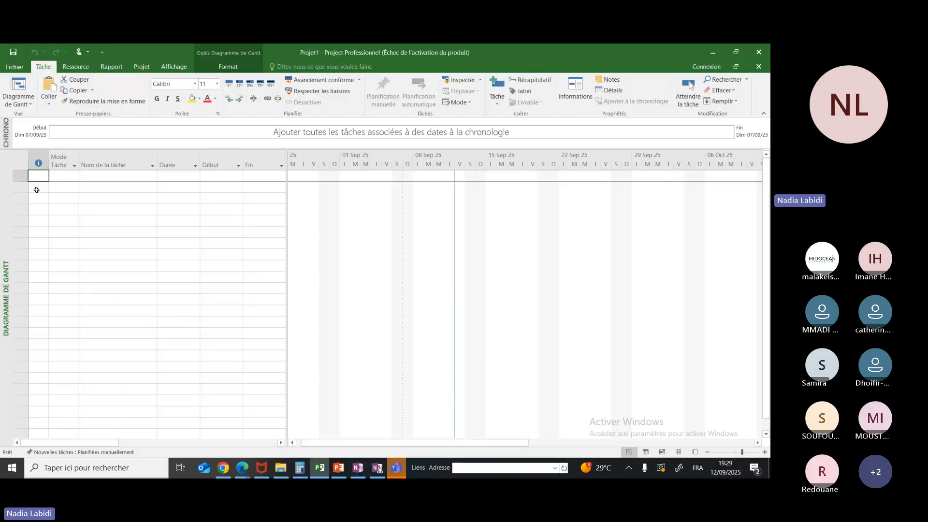
left_click(761, 51)
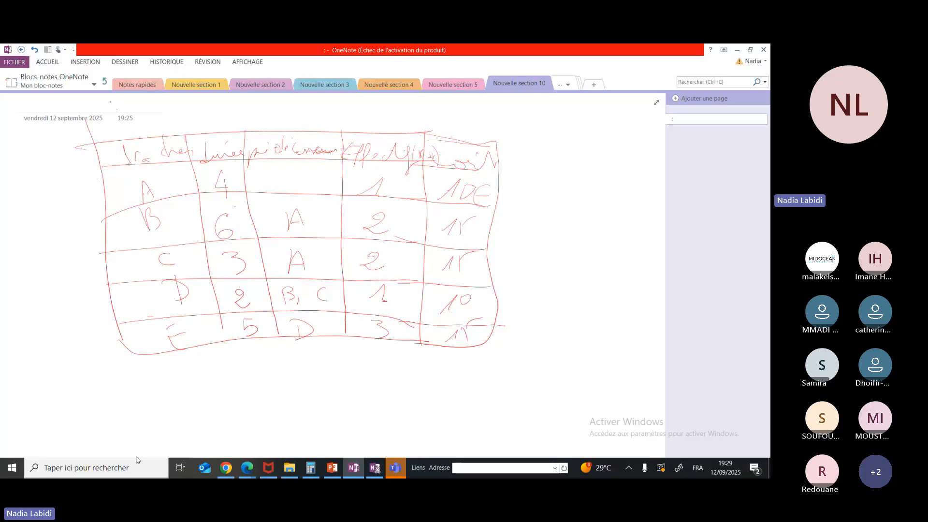
left_click(138, 467)
type("p")
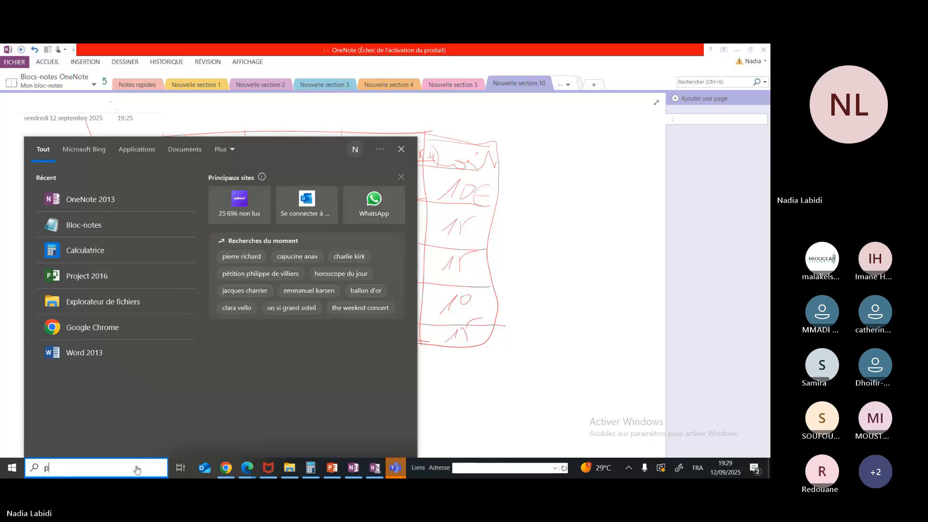
type("roject")
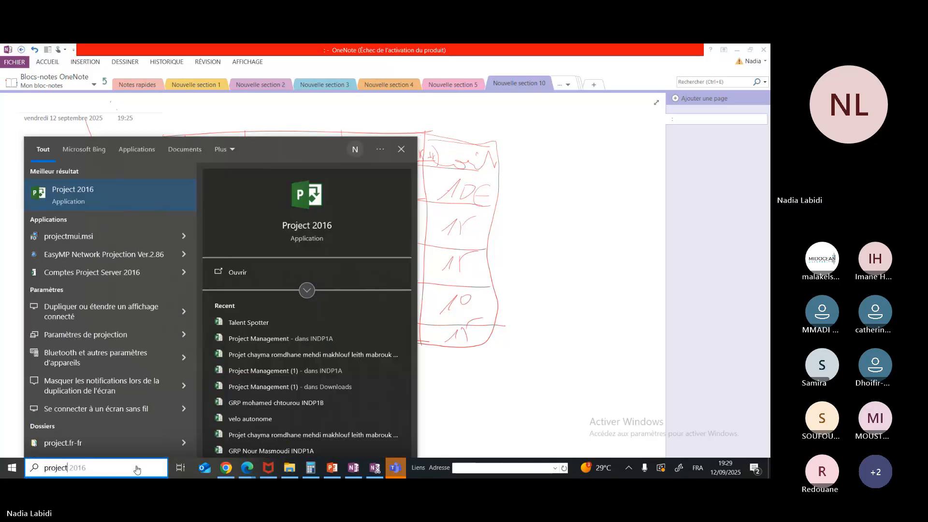
left_click(82, 201)
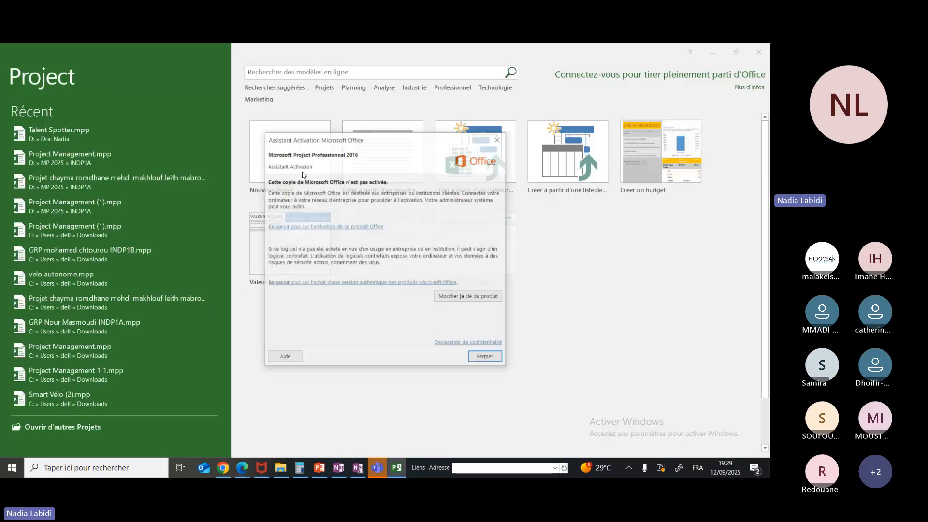
left_click(499, 139)
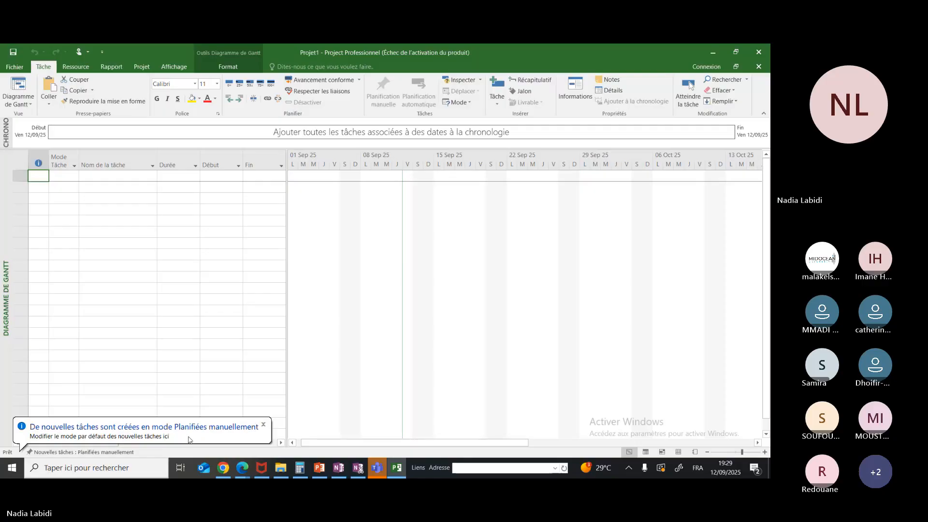
left_click(265, 426)
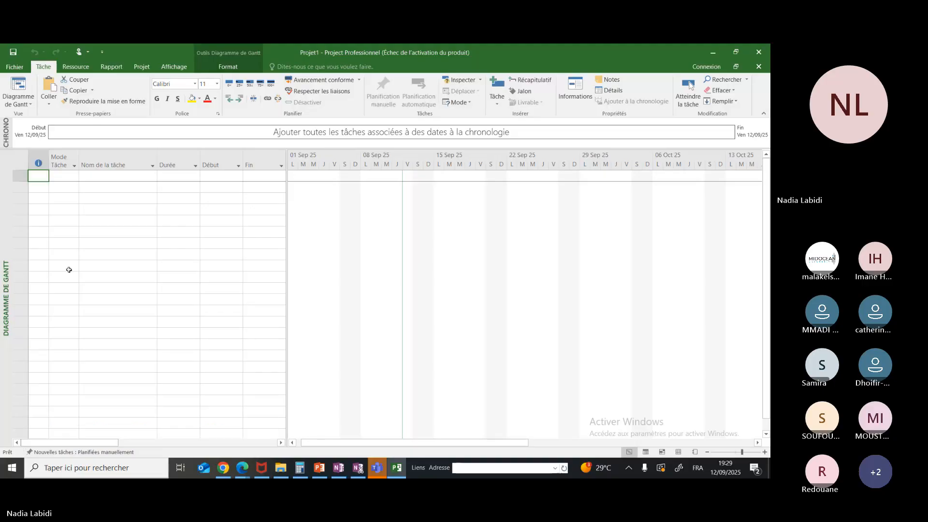
left_click(62, 176)
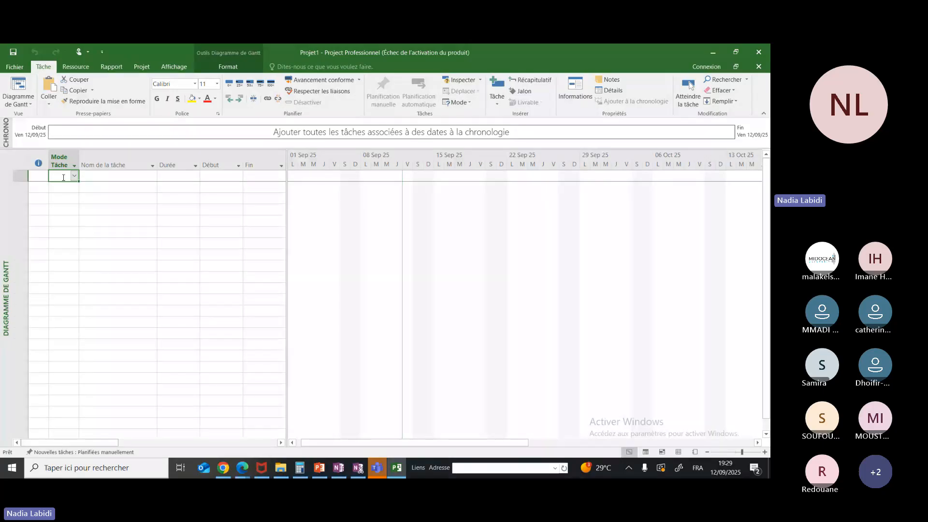
type("A")
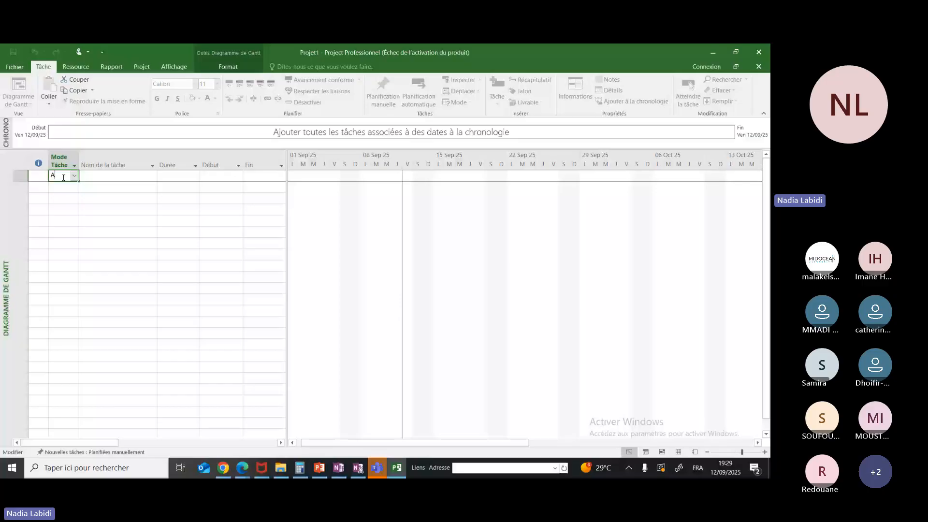
key("BackSpace")
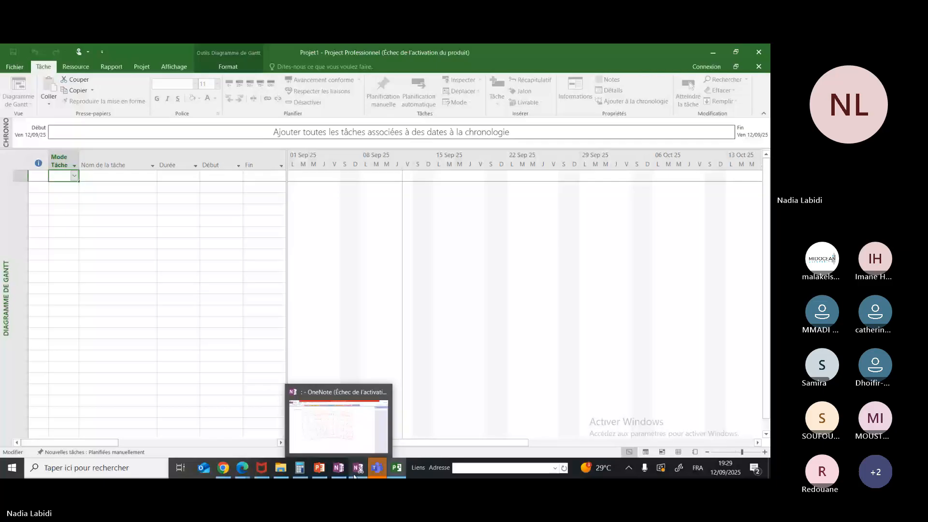
left_click(336, 476)
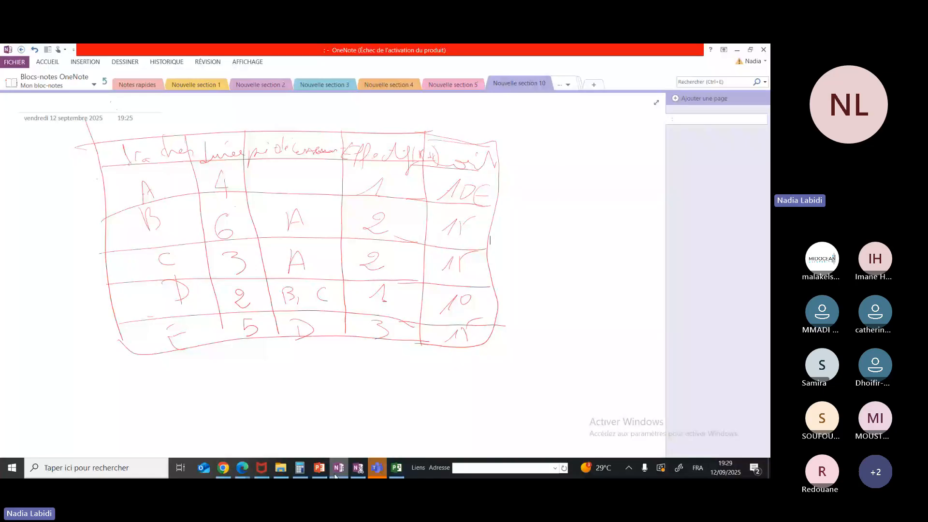
left_click(336, 476)
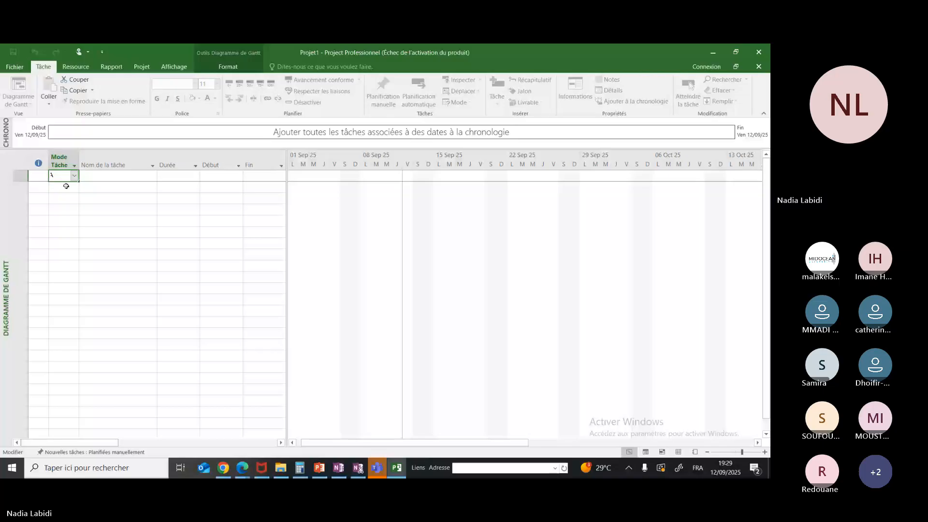
key("Return")
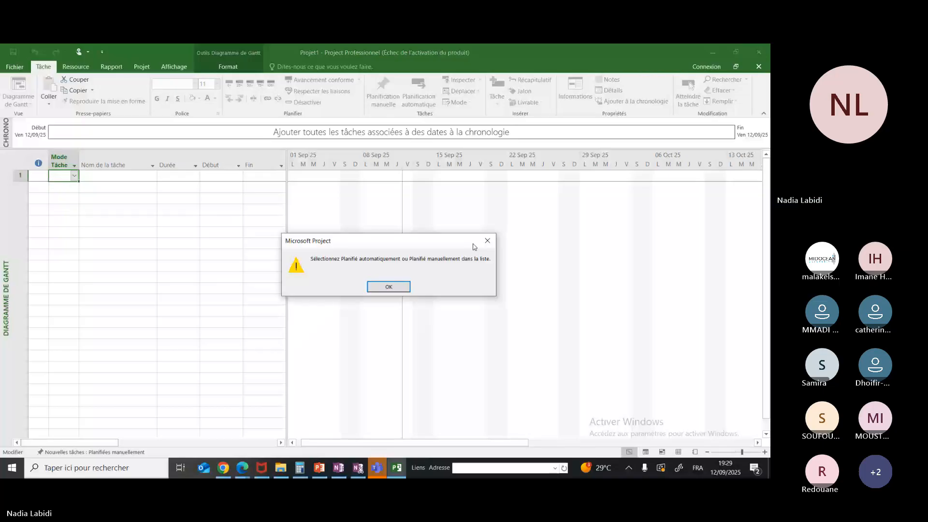
left_click(487, 241)
left_click(60, 189)
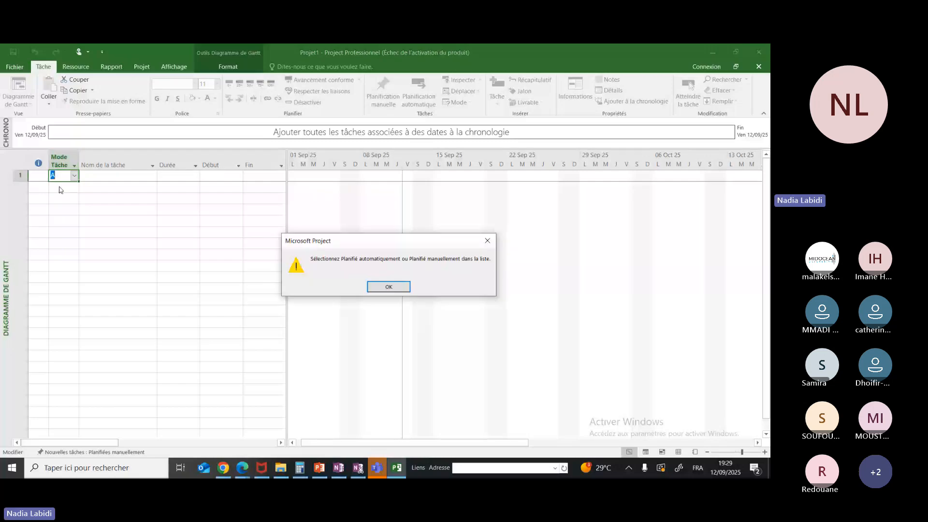
key("Escape")
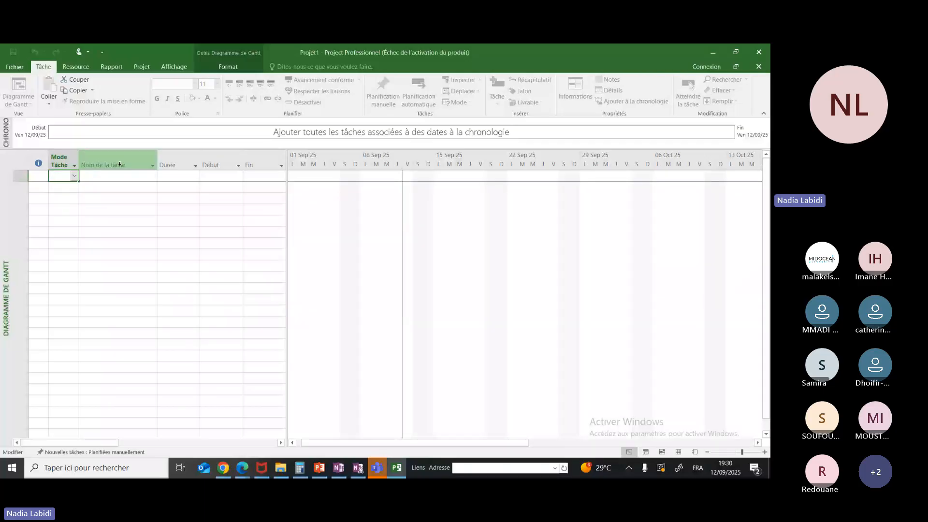
Enter five tasks named A, B, C, D and E in the task name column, one per row
left_click(105, 177)
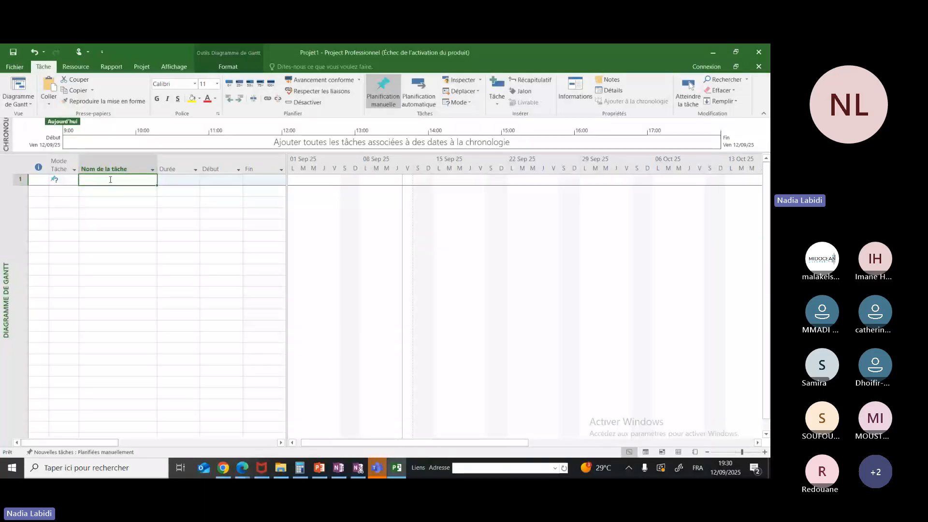
left_click(110, 179)
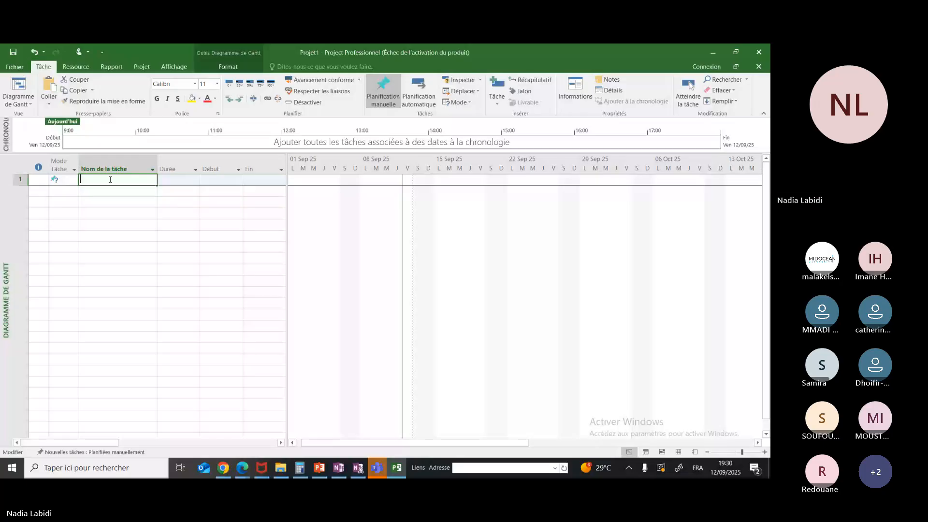
type("A")
left_click(102, 190)
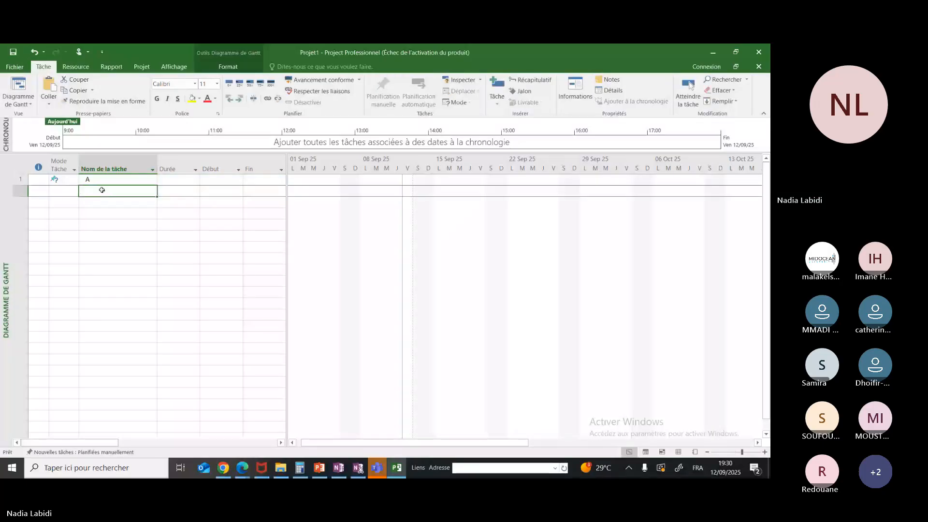
type("B")
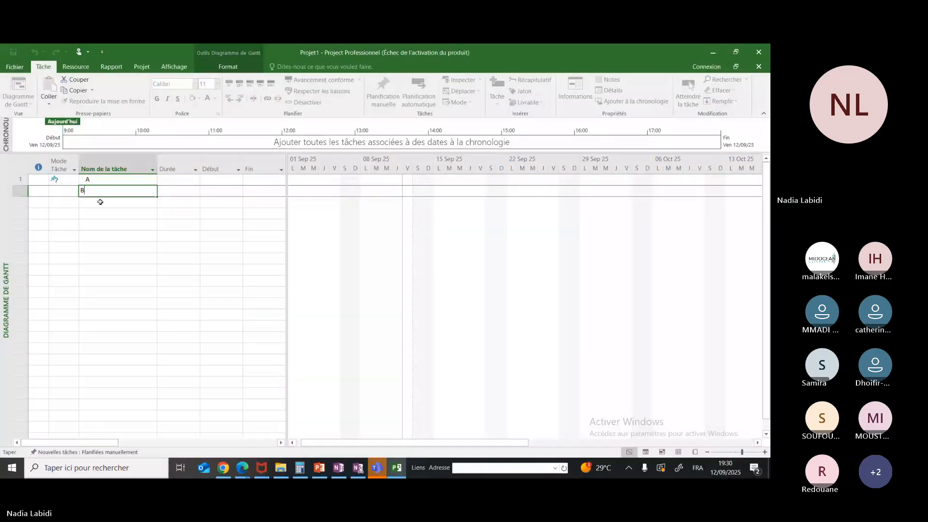
left_click(100, 204)
type("C")
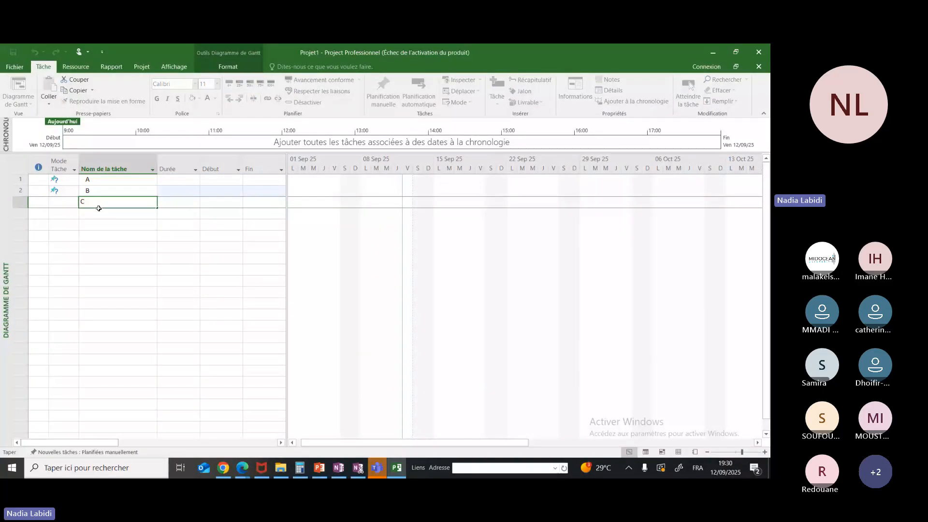
left_click(98, 213)
type("D")
left_click(97, 224)
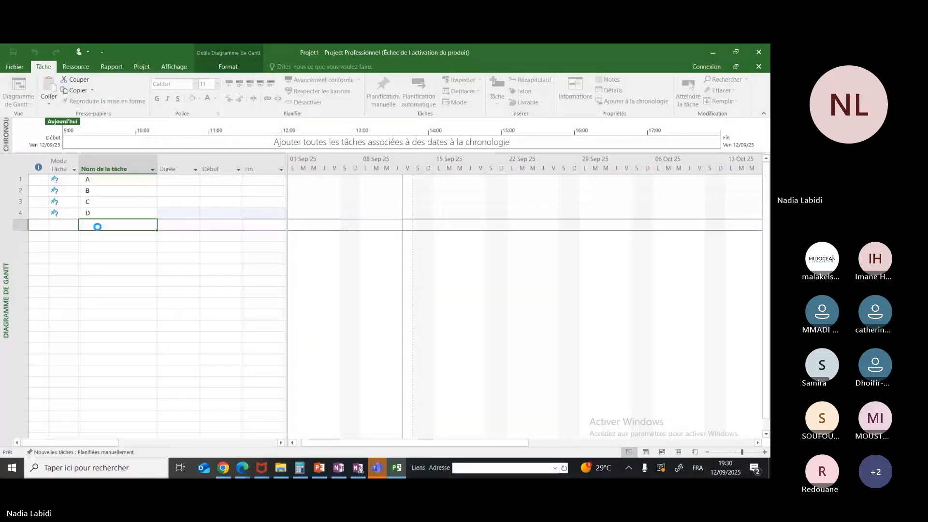
type("E")
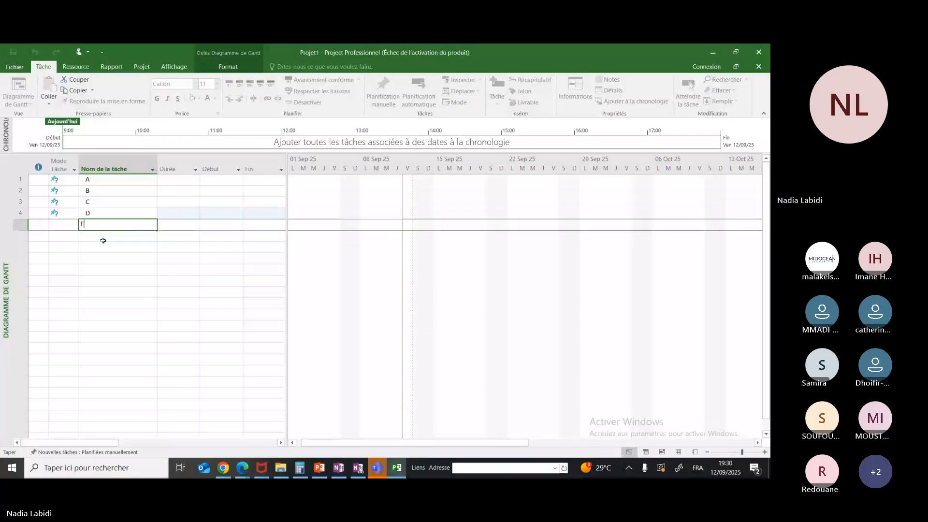
key("Return")
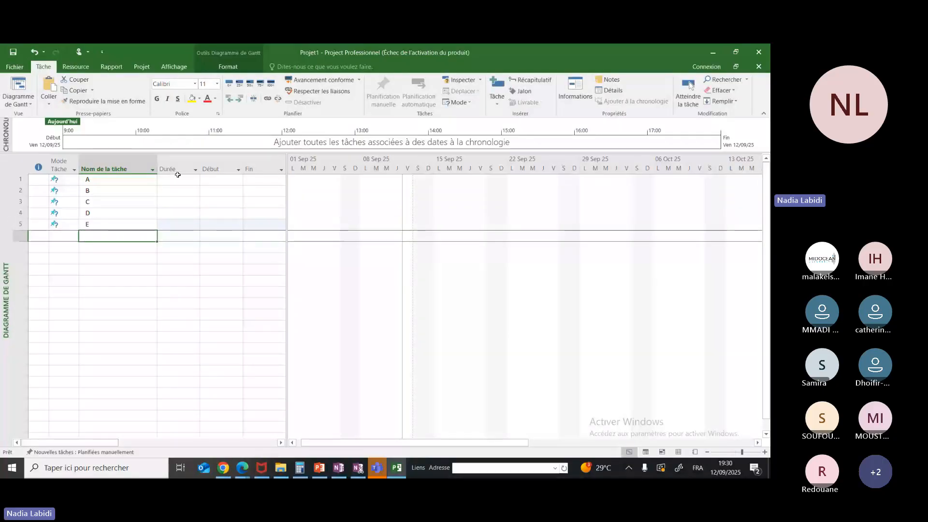
Narrow the task name and predecessors columns, and resize the table area so it extends to the add-new-column heading
left_click_drag(157, 160, 138, 158)
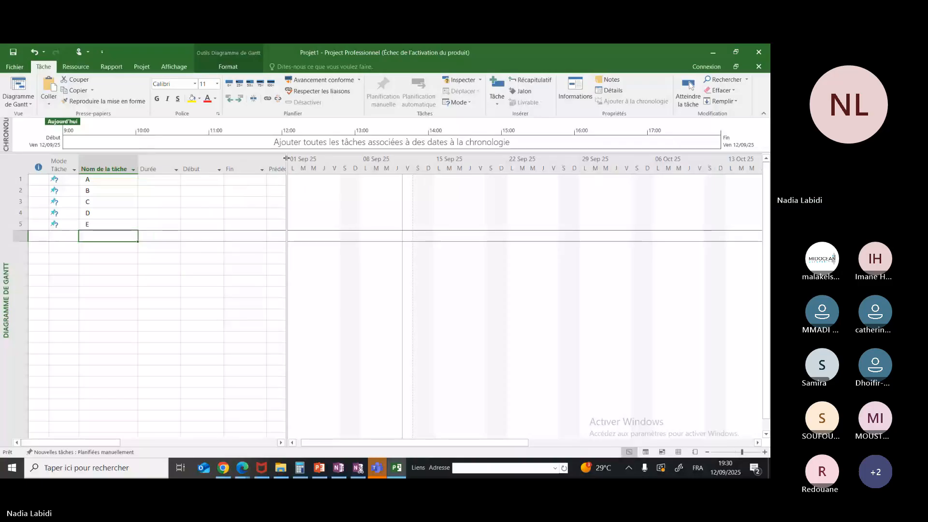
left_click_drag(286, 158, 527, 151)
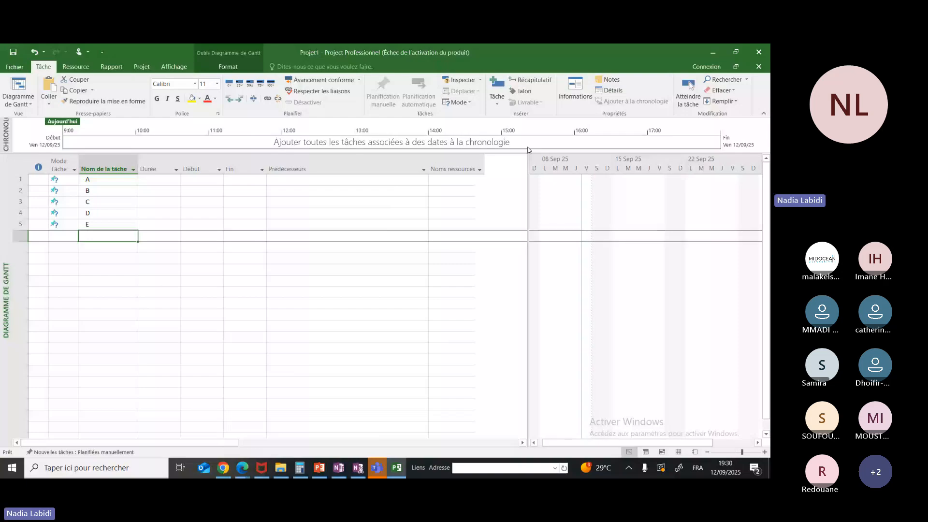
left_click_drag(428, 169, 319, 168)
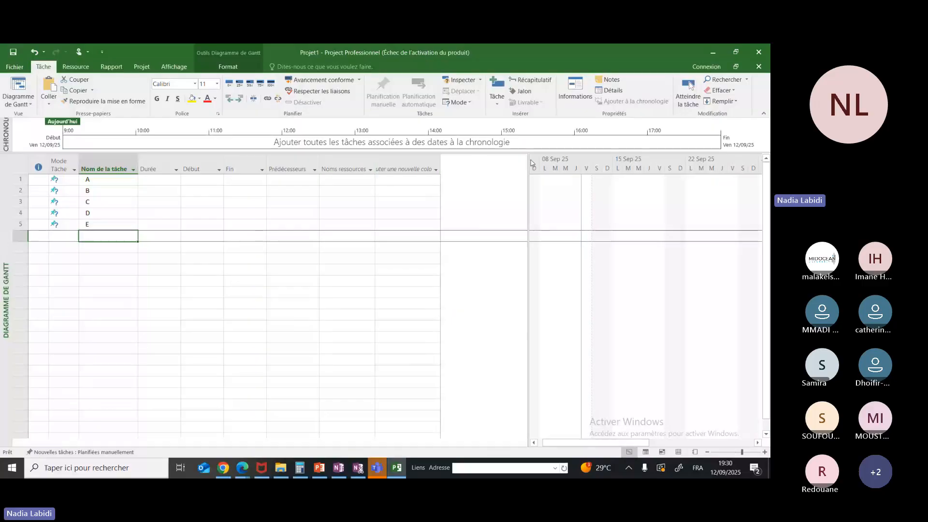
left_click_drag(532, 163, 440, 163)
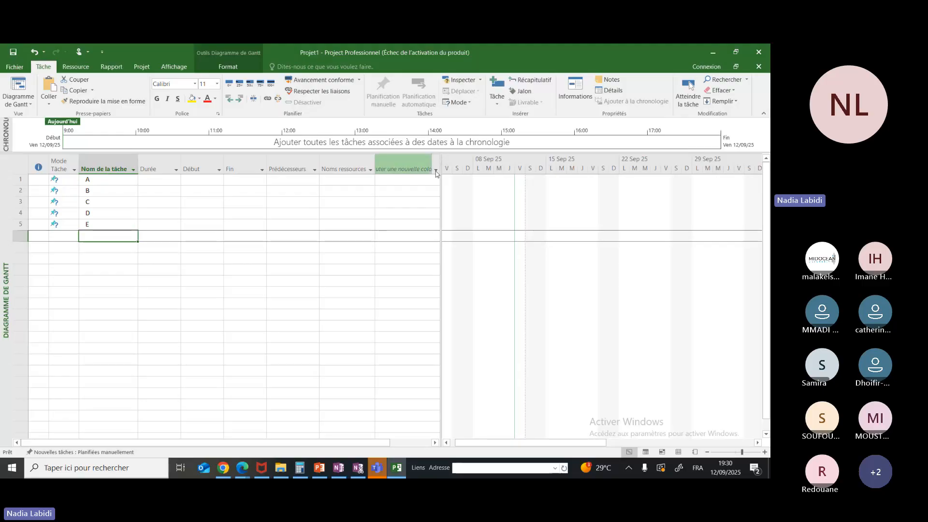
Add a Coût column after the resource names and shrink the table area to end at that column
left_click(436, 170)
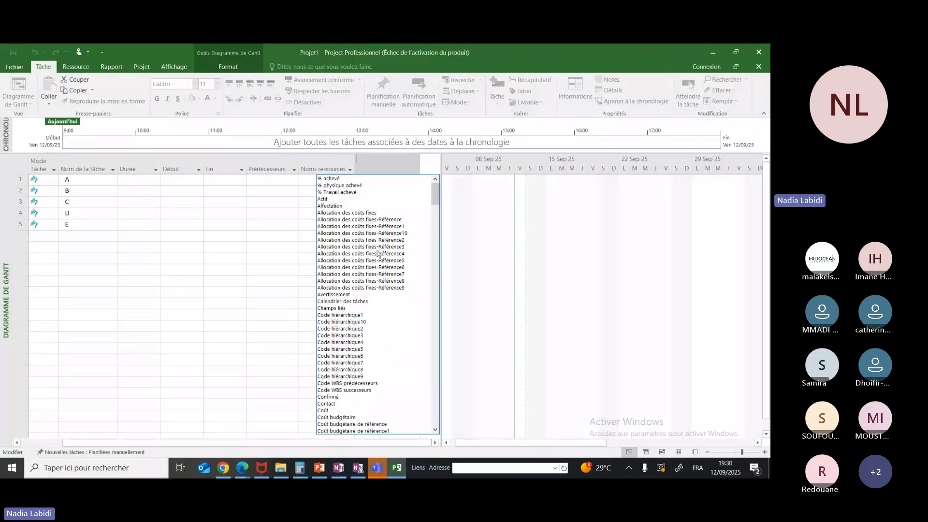
left_click(323, 410)
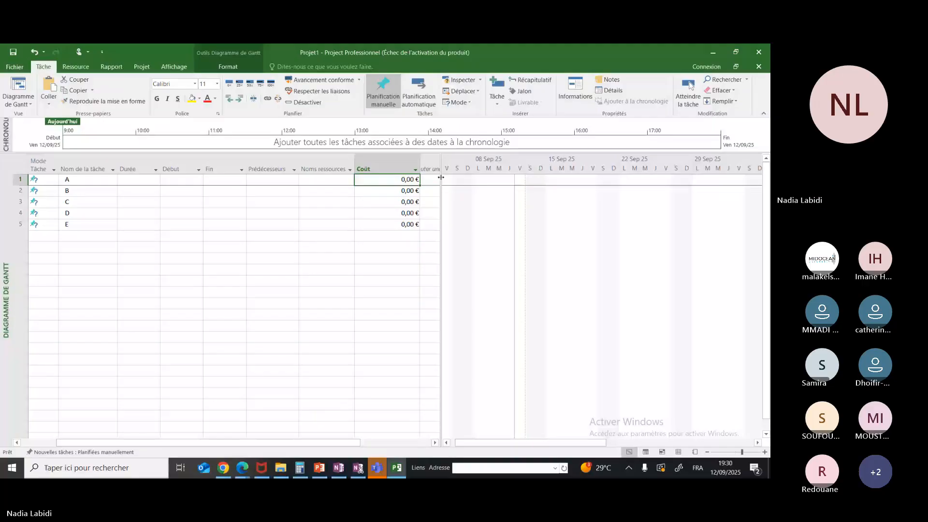
left_click_drag(441, 172, 421, 167)
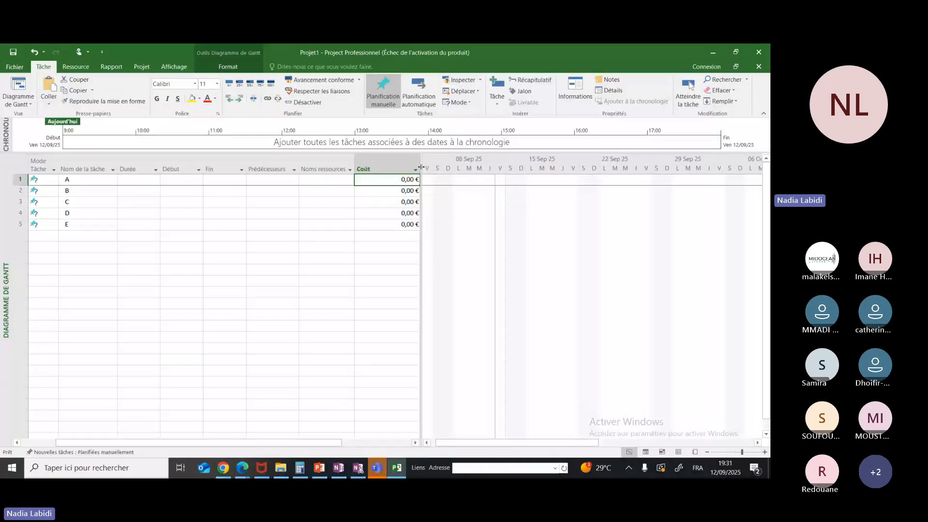
Set task 1 as the predecessor of both task B and task C
left_click(126, 182)
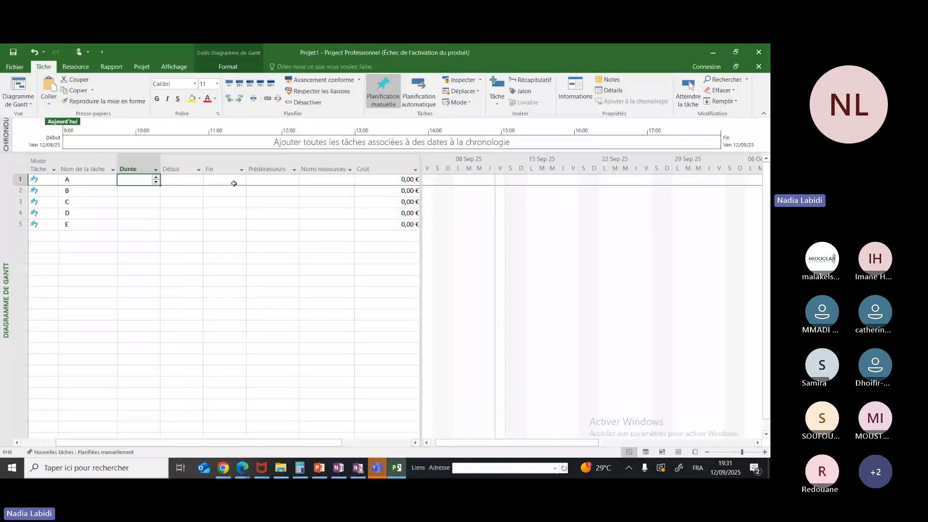
left_click(263, 180)
left_click(268, 193)
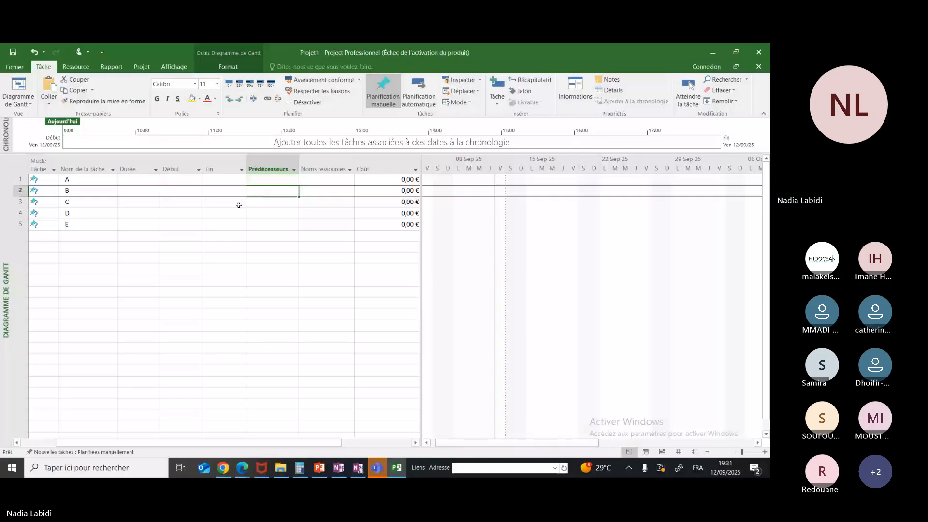
type("1")
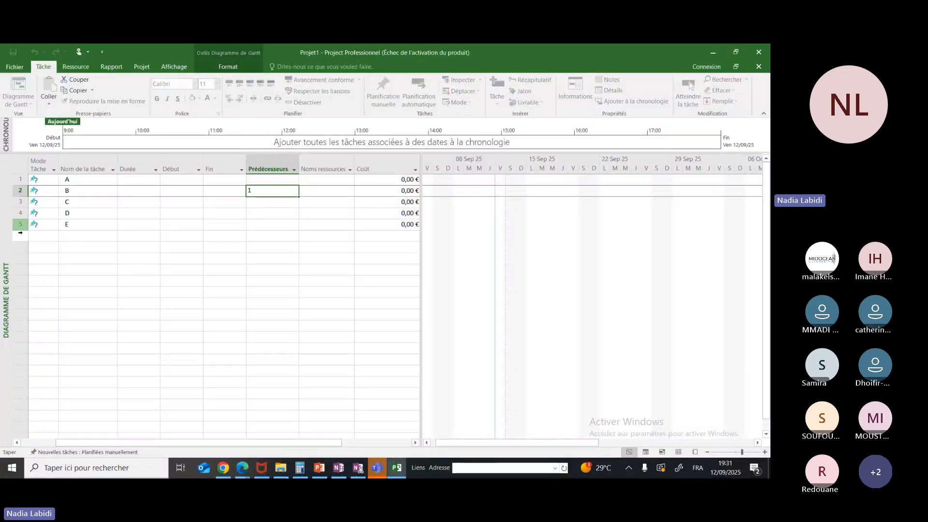
left_click(267, 203)
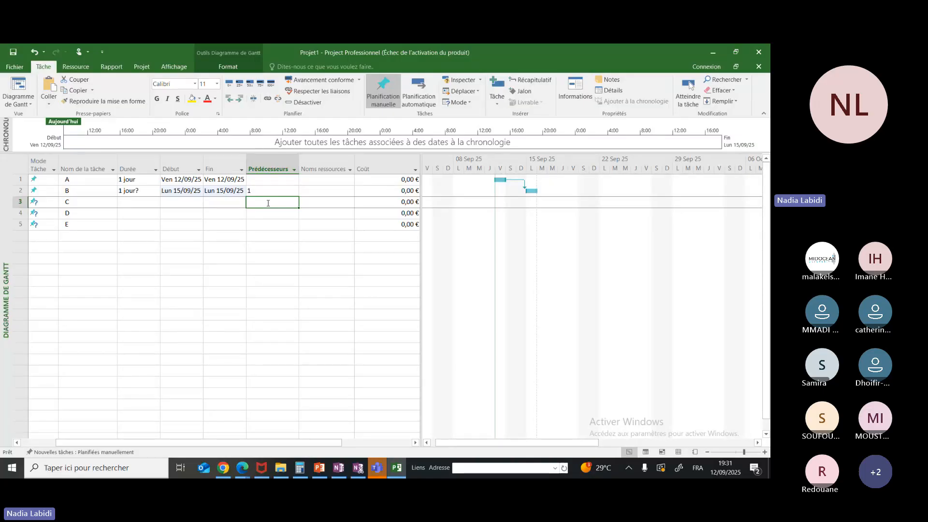
type("1")
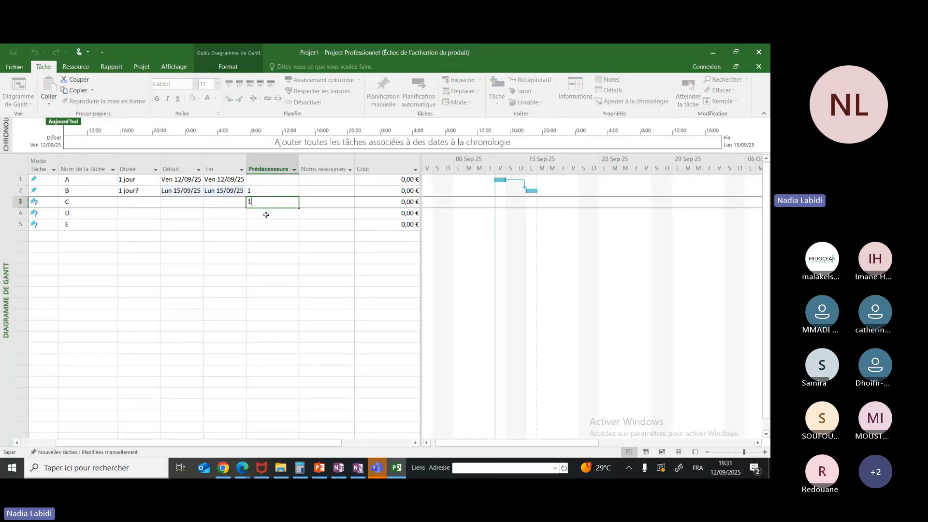
key("Return")
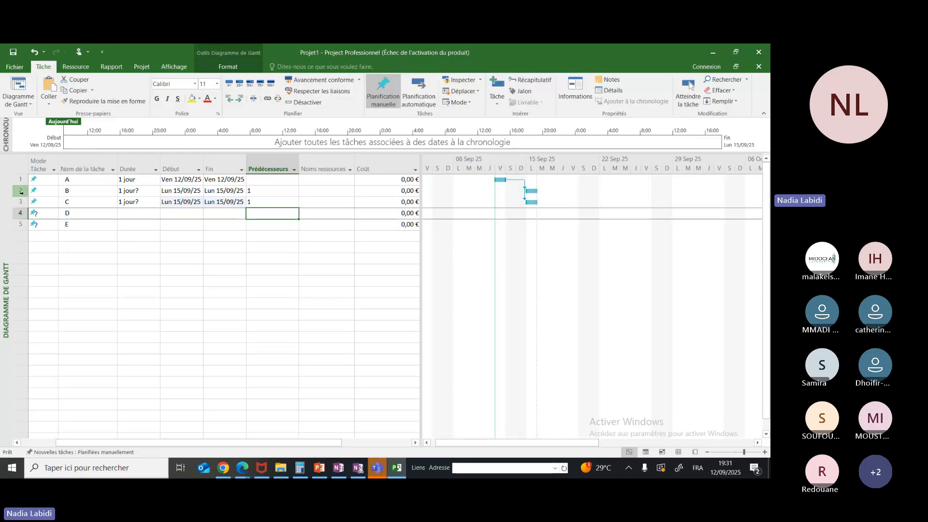
Enter 2;3 as the predecessors of task D
type("2.3")
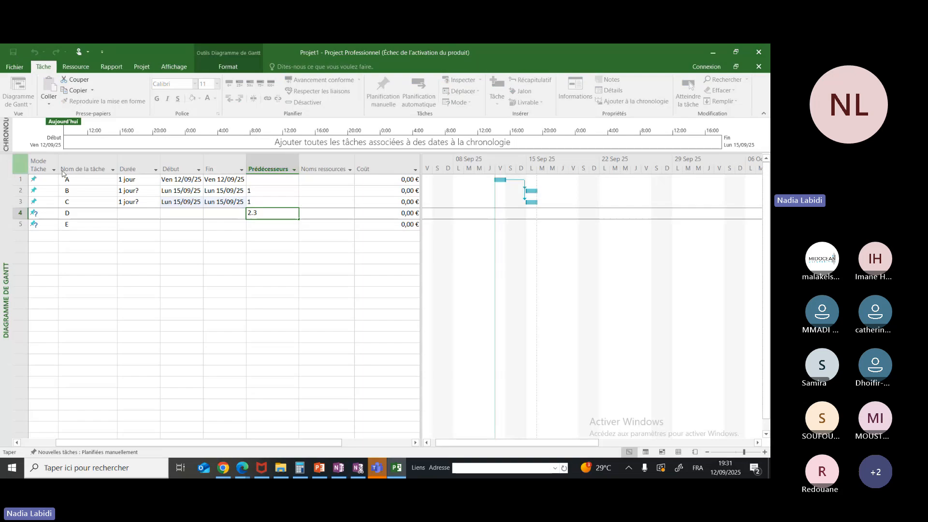
key("BackSpace")
key("BackSpace")
key("BackSpace")
type("2")
key("BackSpace")
type(";3")
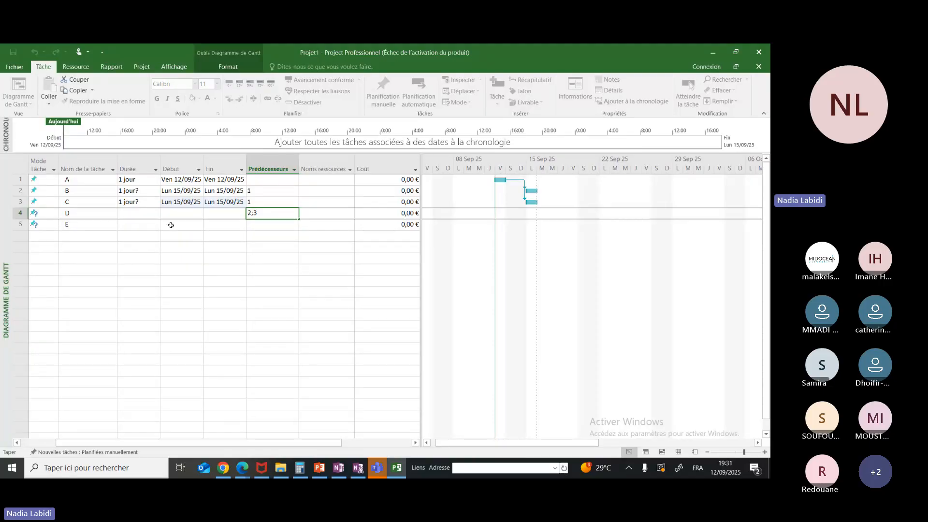
Set task 4 as the predecessor of task E
left_click(267, 224)
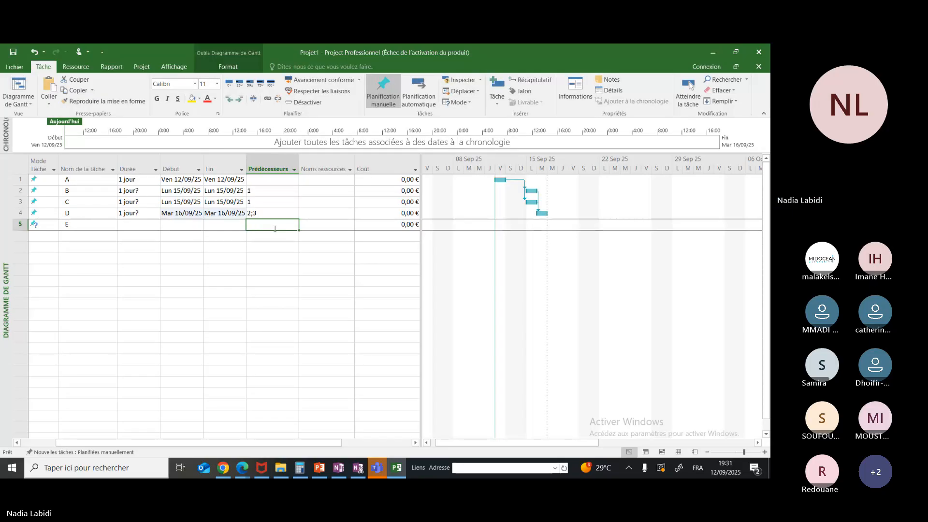
double_click(275, 228)
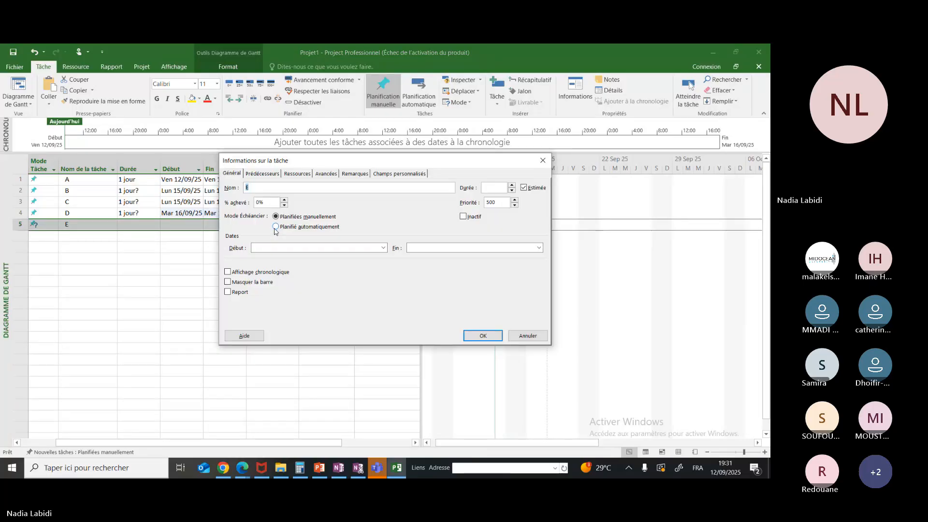
key("Escape")
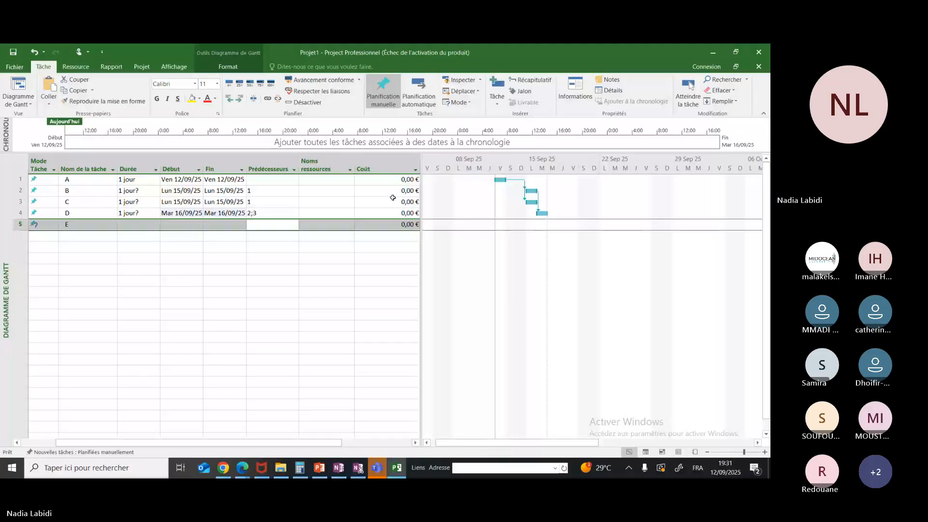
left_click(274, 228)
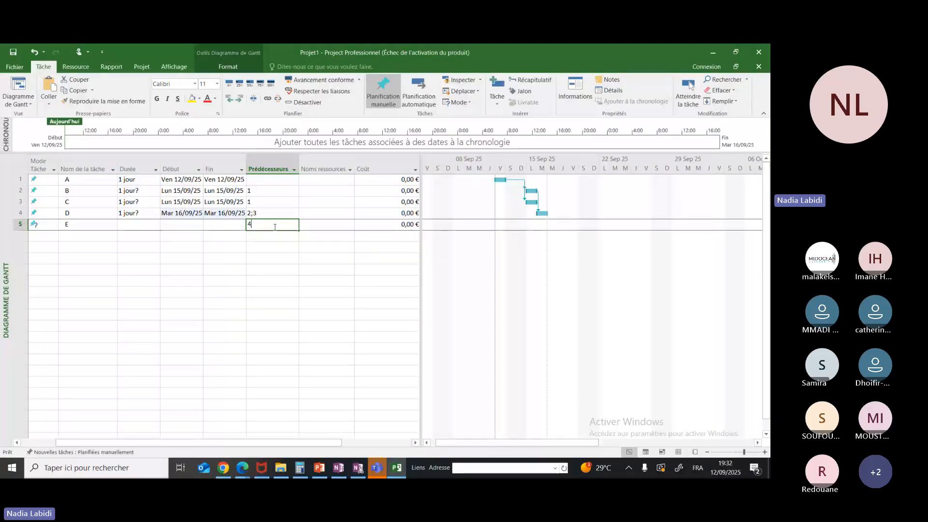
type("4")
left_click(325, 224)
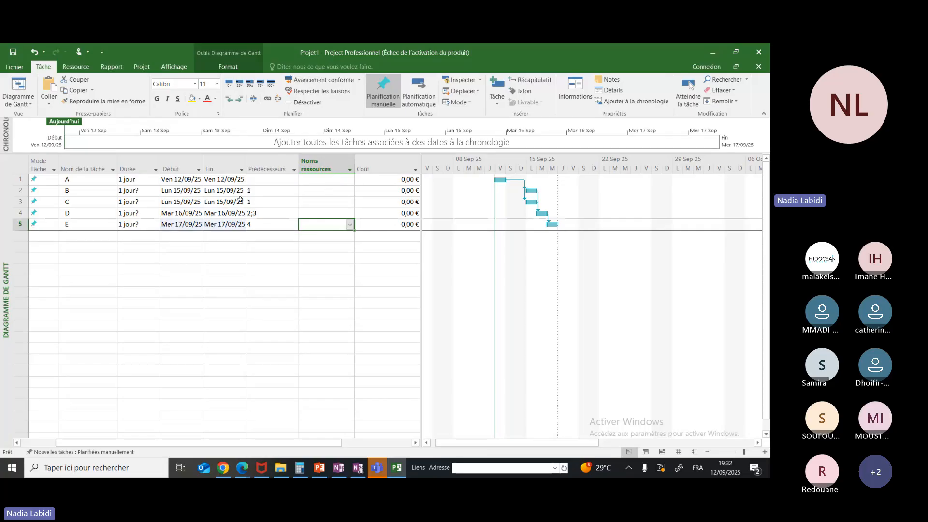
Switch to OneNote to check the task durations in the handwritten table, and return to the Project plan
left_click(127, 179)
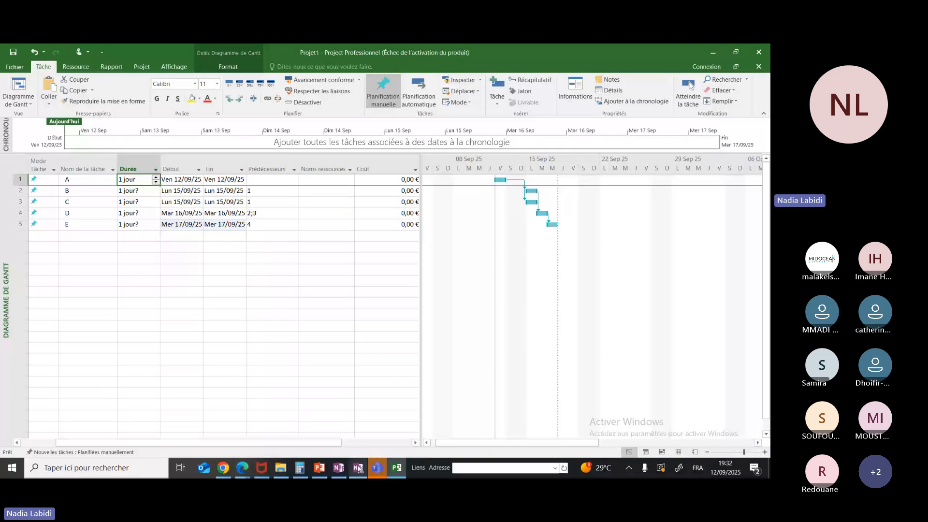
left_click(398, 469)
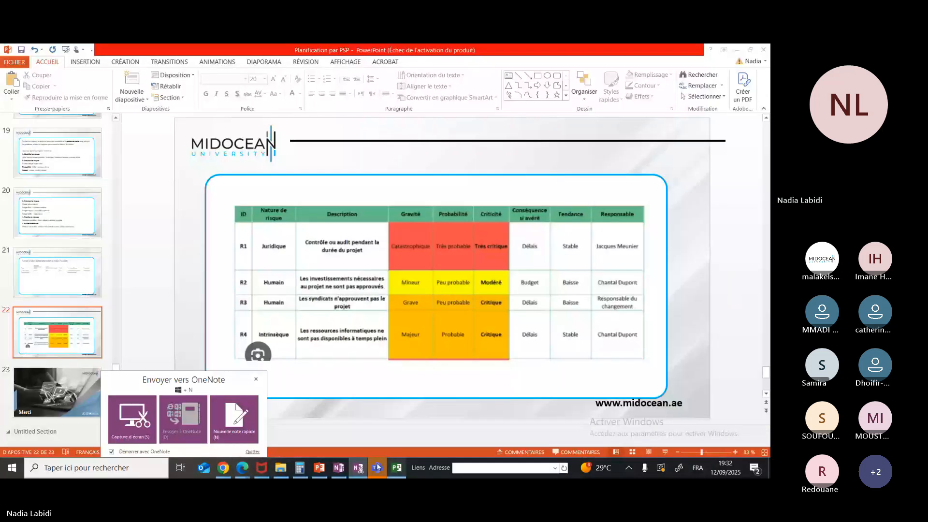
mouse_move(338, 474)
left_click(371, 432)
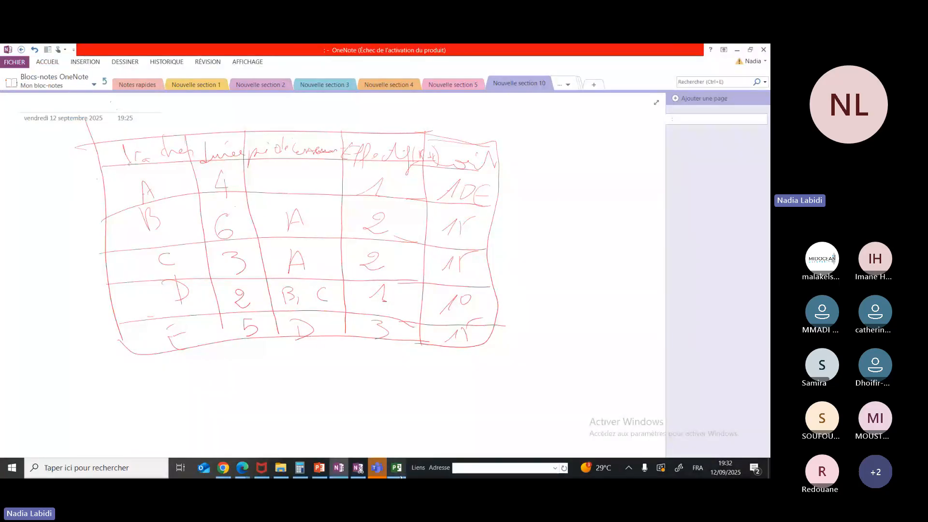
mouse_move(396, 472)
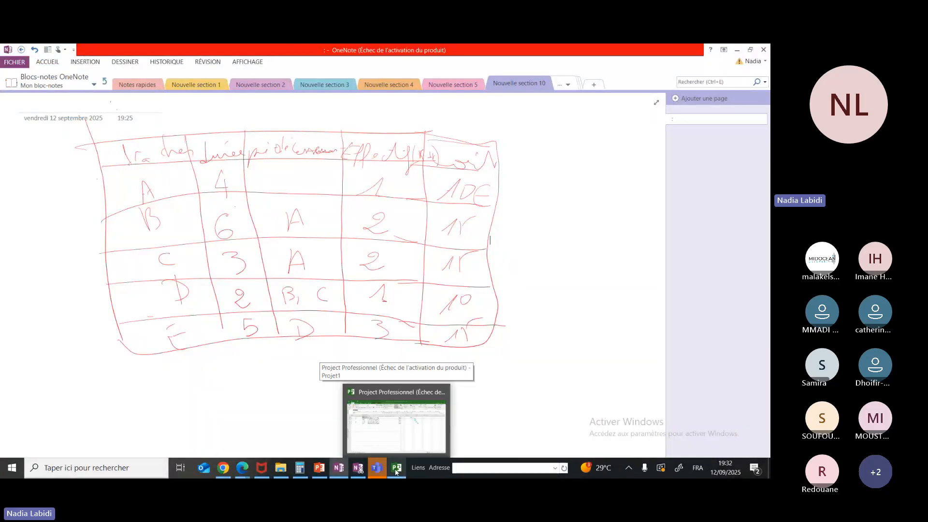
left_click(396, 471)
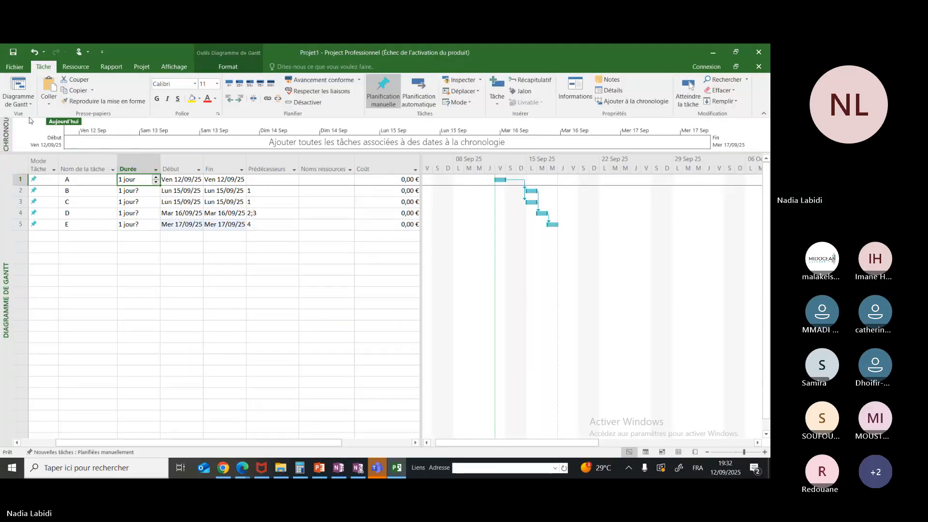
Open the project options and examine the general, display currency and schedule settings
left_click(14, 66)
key("Escape")
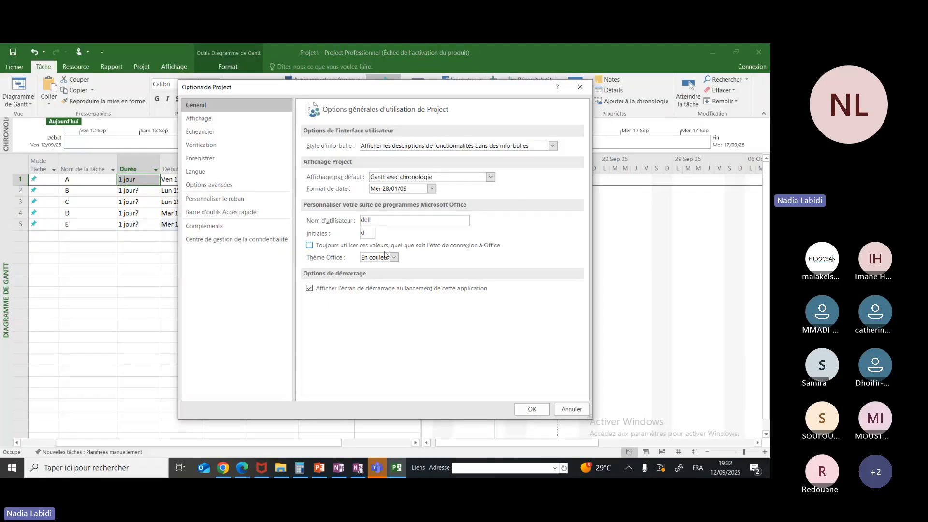
left_click(208, 120)
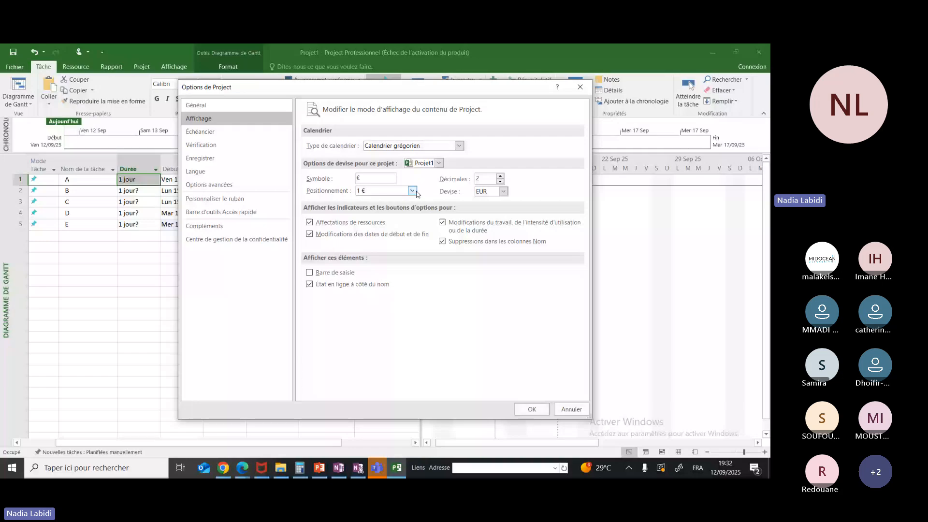
left_click(504, 192)
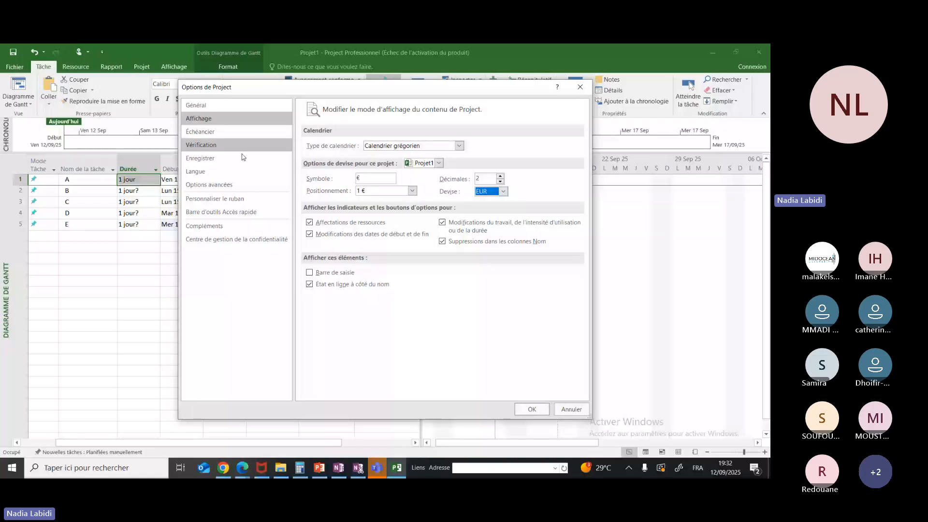
left_click(210, 135)
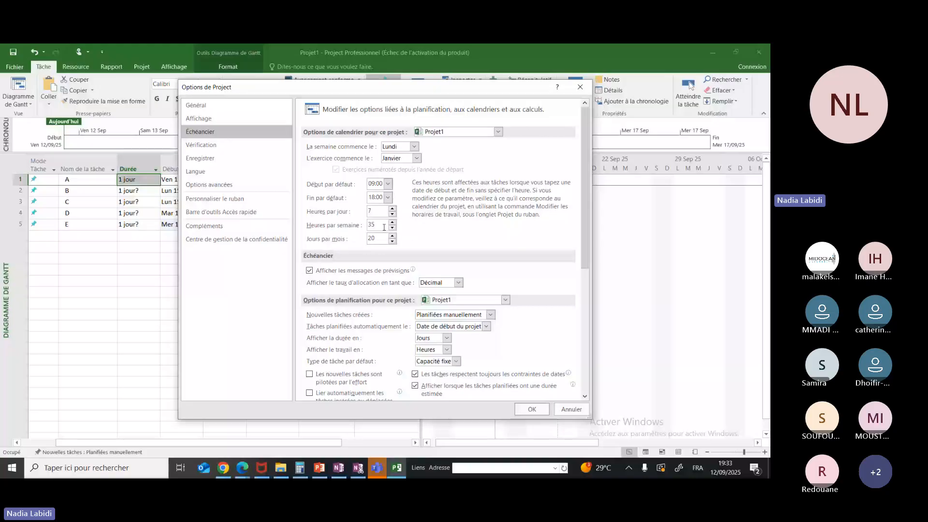
mouse_move(396, 269)
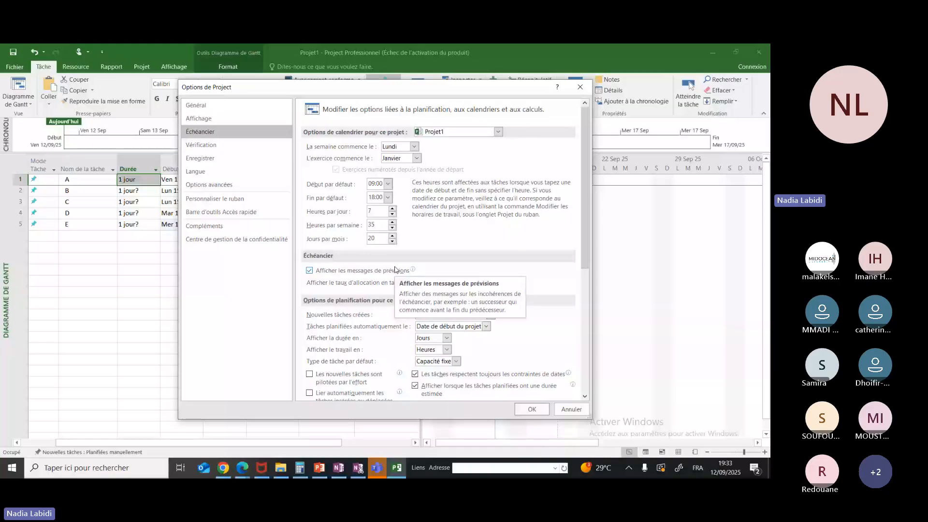
left_click(585, 391)
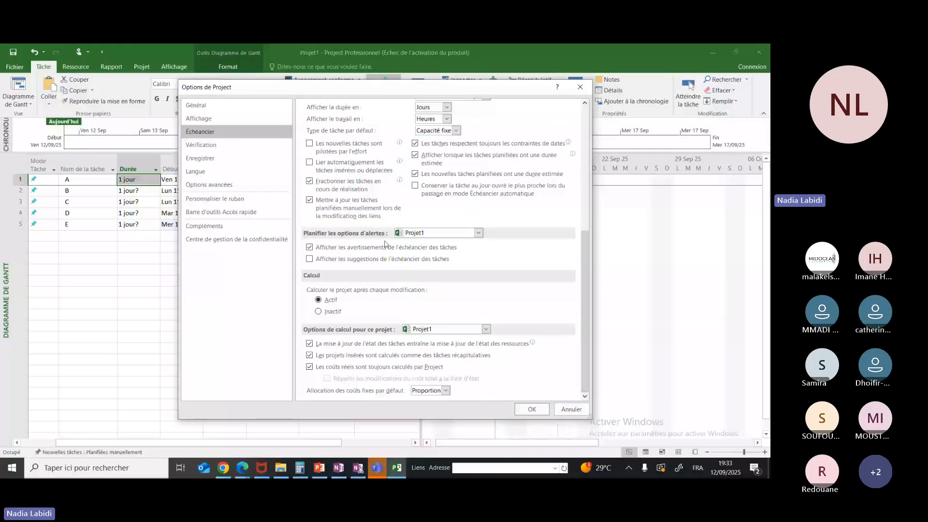
Review the proofing, saving and language settings in the project options
left_click(220, 146)
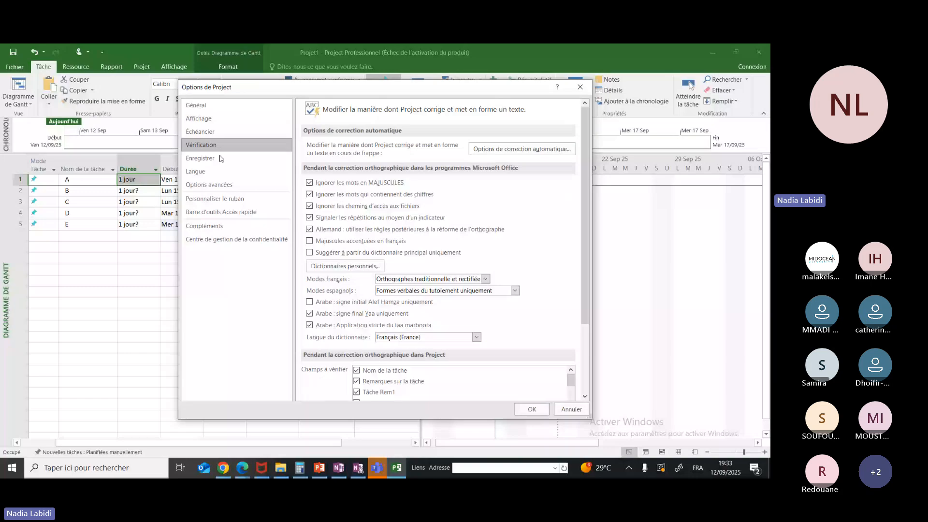
left_click(212, 159)
left_click(209, 172)
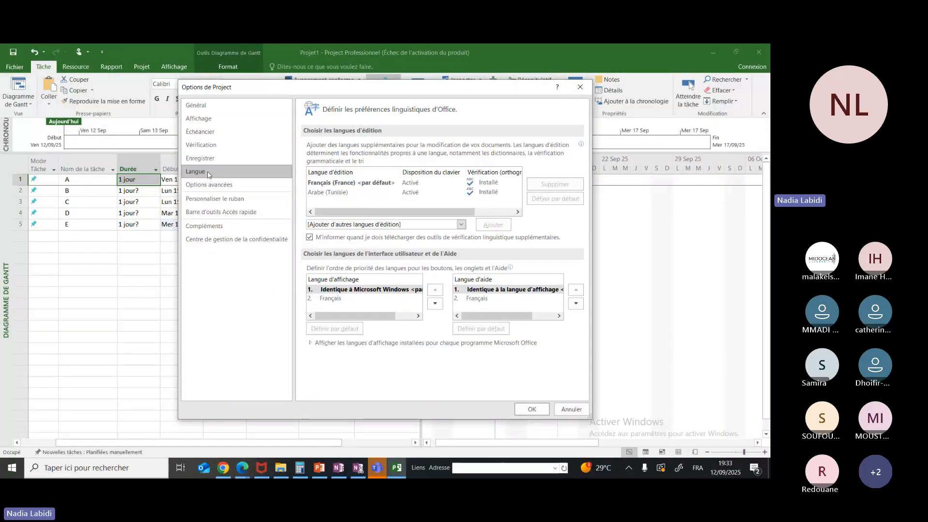
left_click(210, 158)
left_click(210, 149)
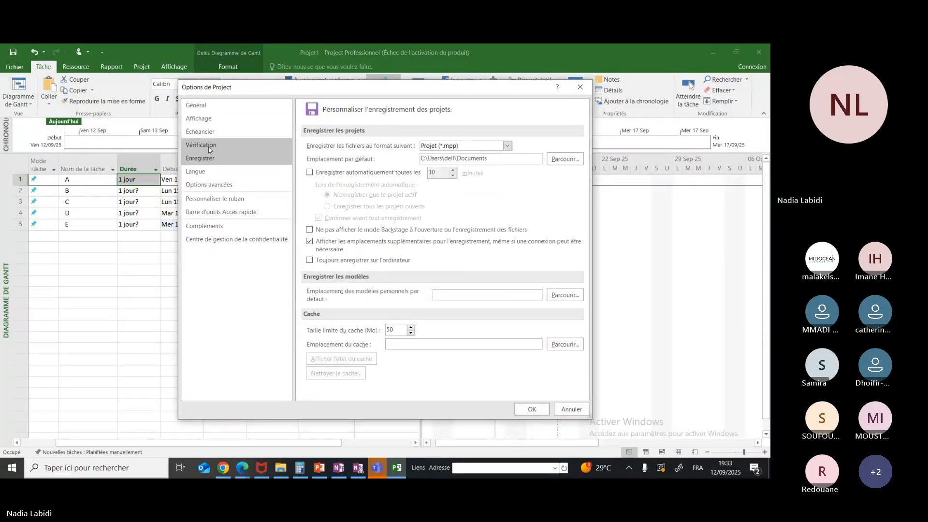
left_click(210, 159)
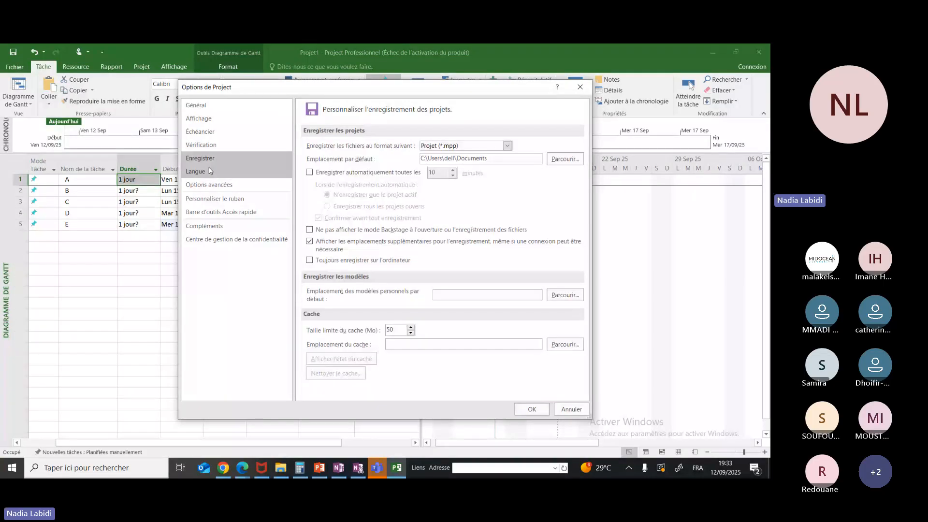
Review the general and display options again, and examine the available calendar types
left_click(203, 106)
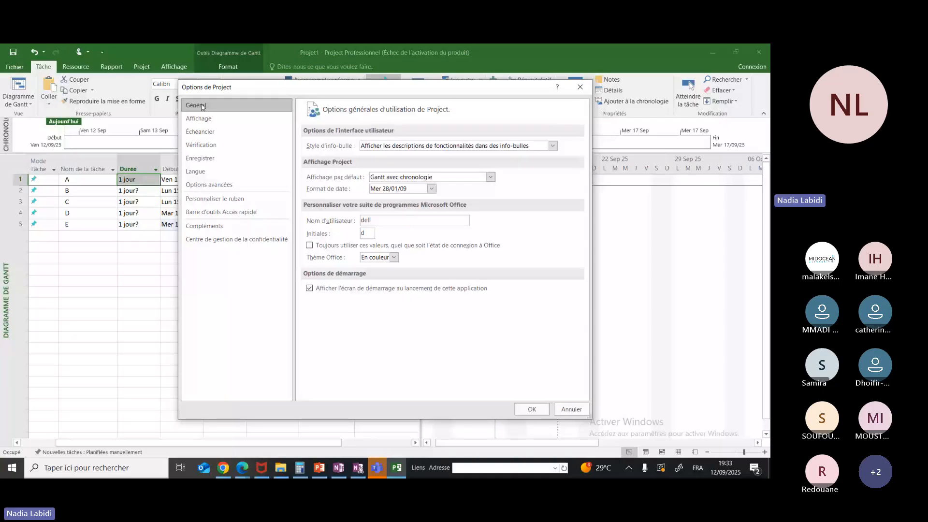
left_click(203, 120)
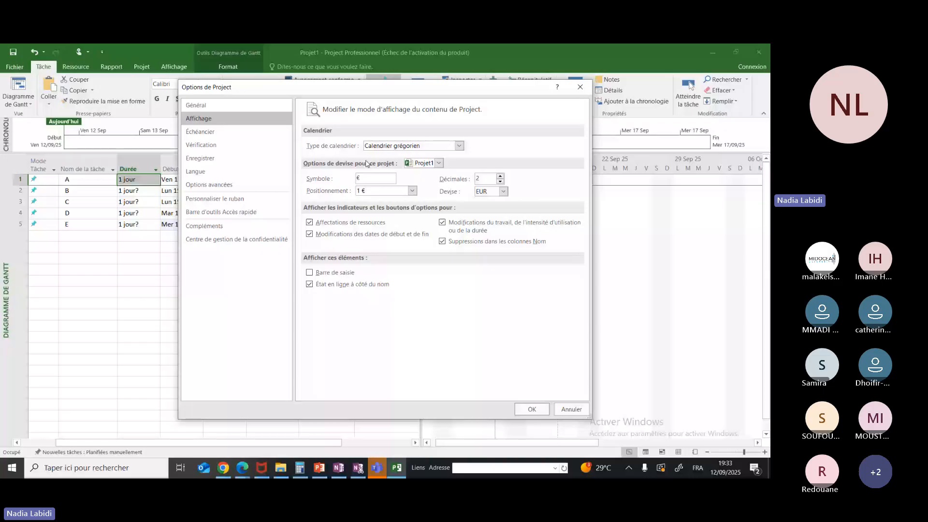
left_click(276, 131)
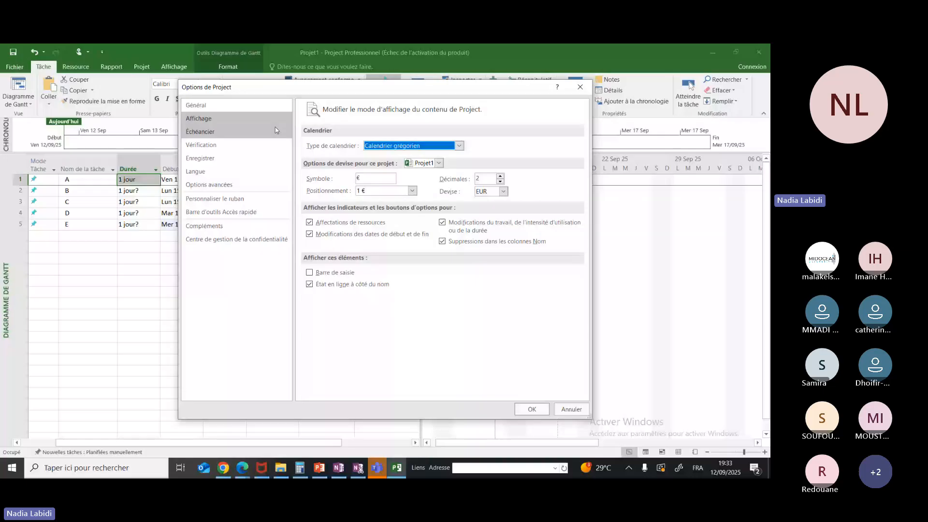
left_click(435, 146)
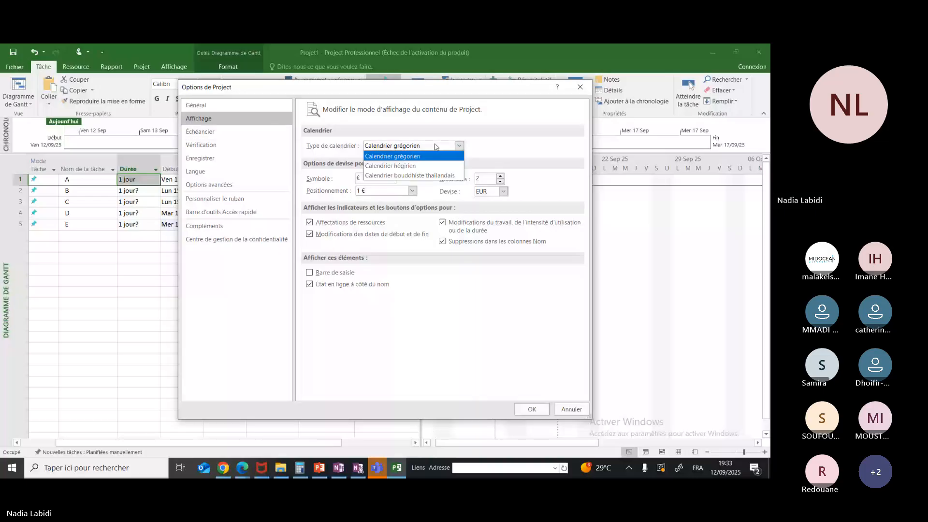
Try setting the display of assignment units to Pourcentage in the schedule options
left_click(200, 131)
left_click_drag(585, 140, 558, 153)
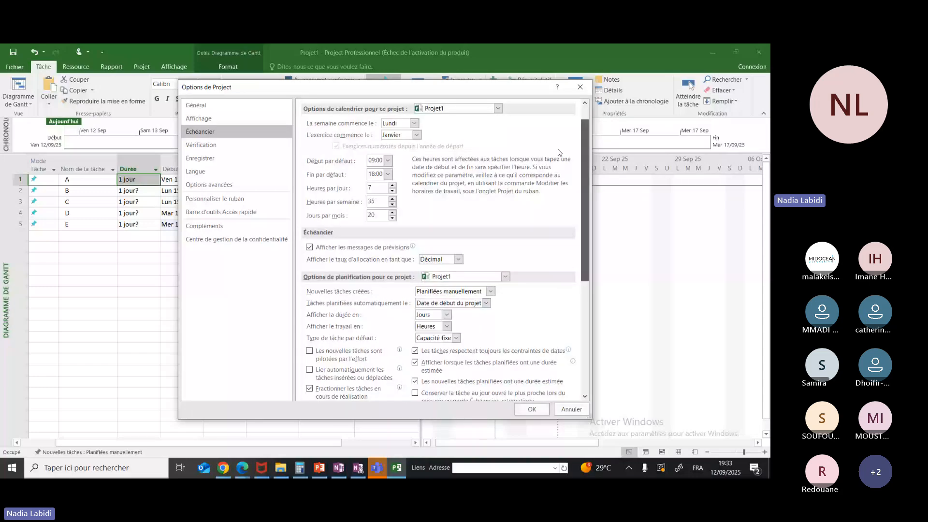
left_click(457, 260)
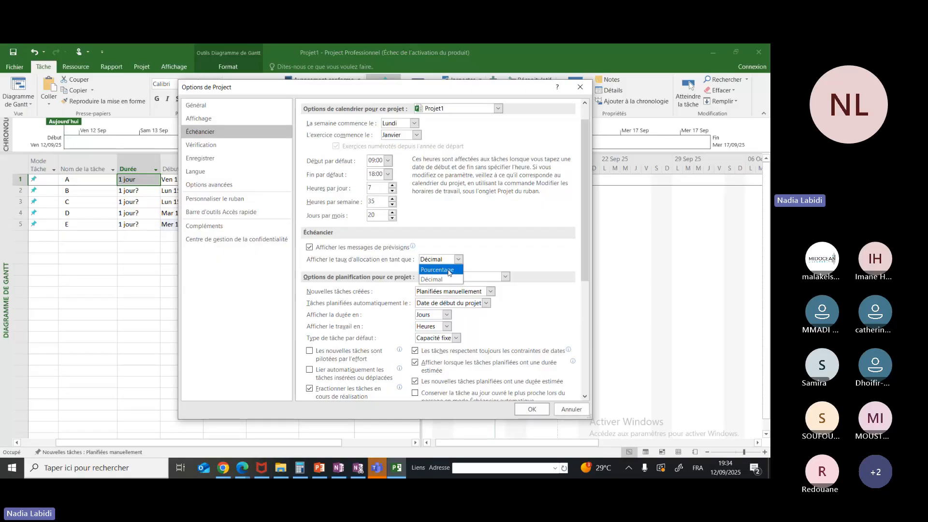
left_click(448, 269)
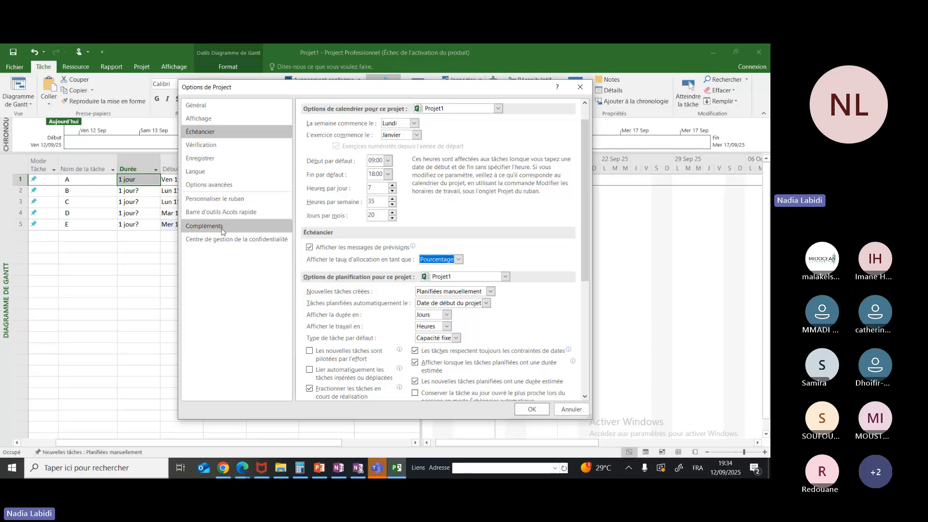
Review the advanced, ribbon and quick access toolbar options, and close the options without applying changes
left_click(204, 185)
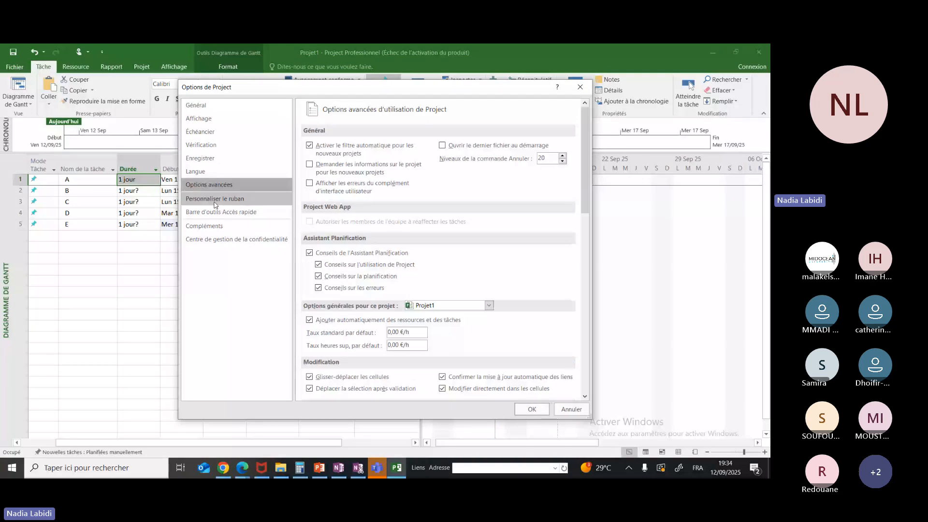
left_click(215, 200)
left_click(216, 212)
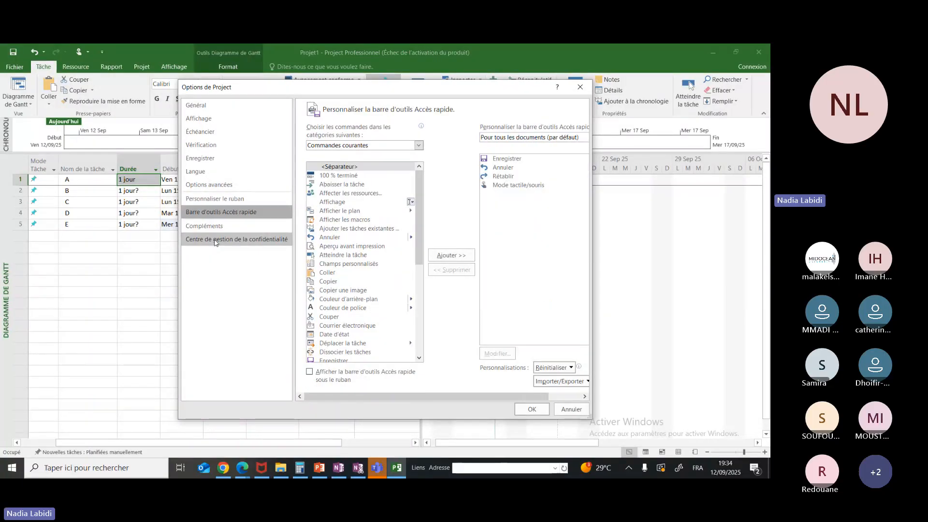
left_click(576, 89)
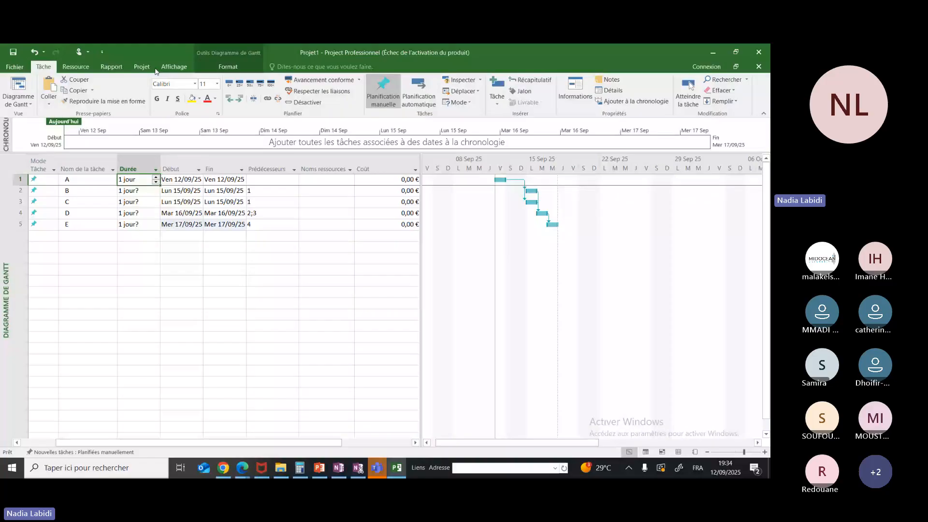
left_click(86, 70)
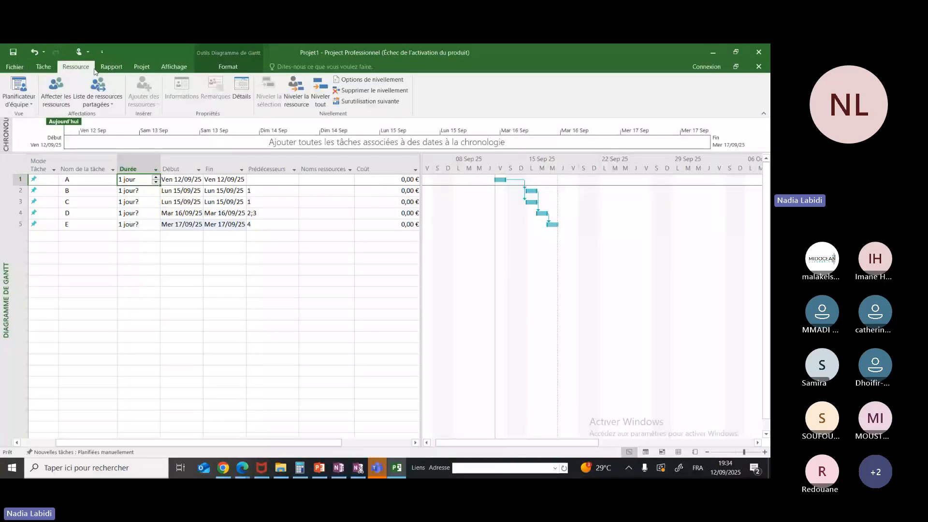
left_click(111, 67)
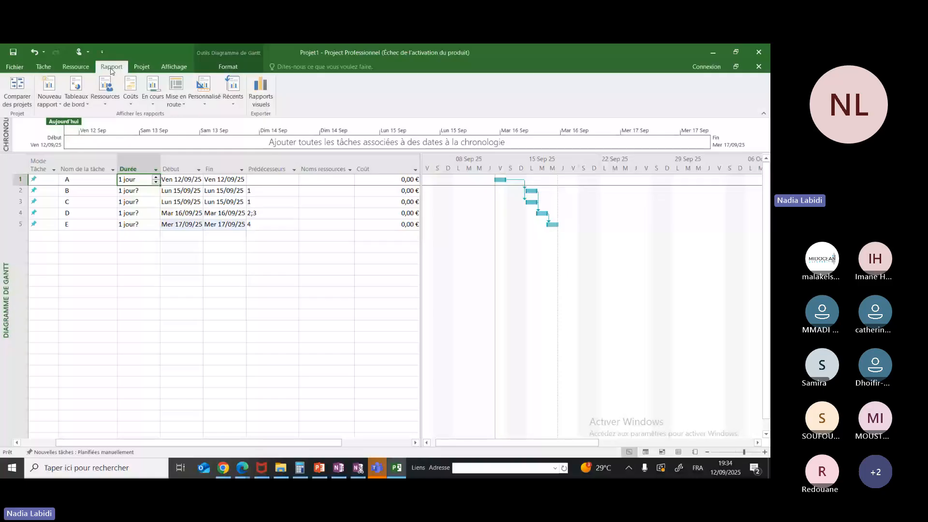
left_click(140, 68)
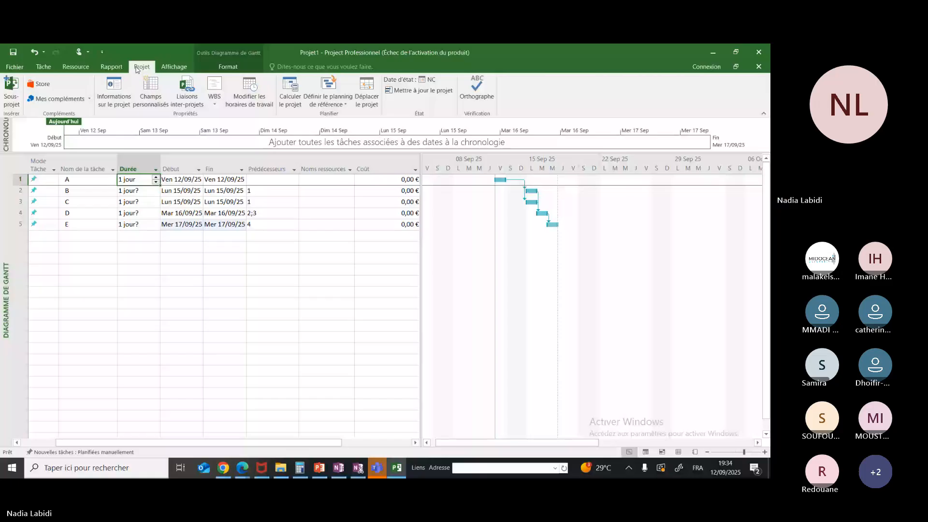
left_click(173, 67)
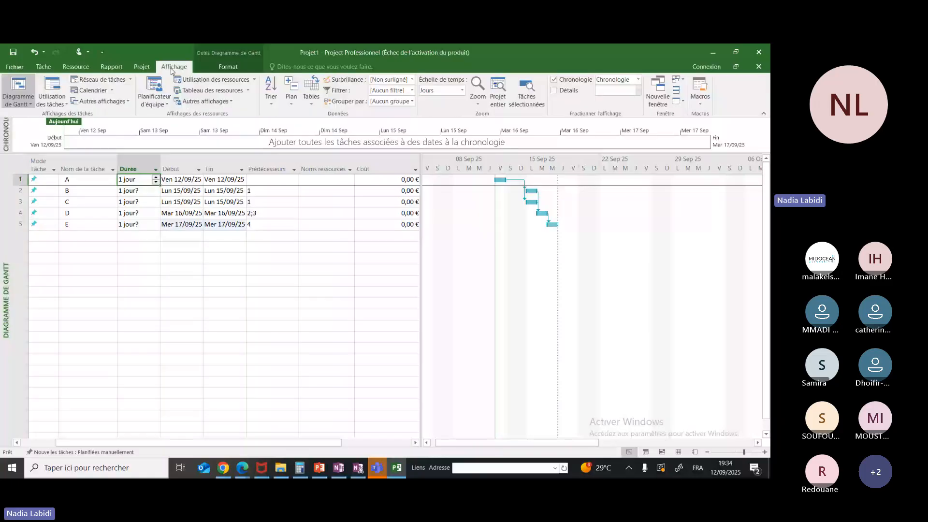
left_click(226, 67)
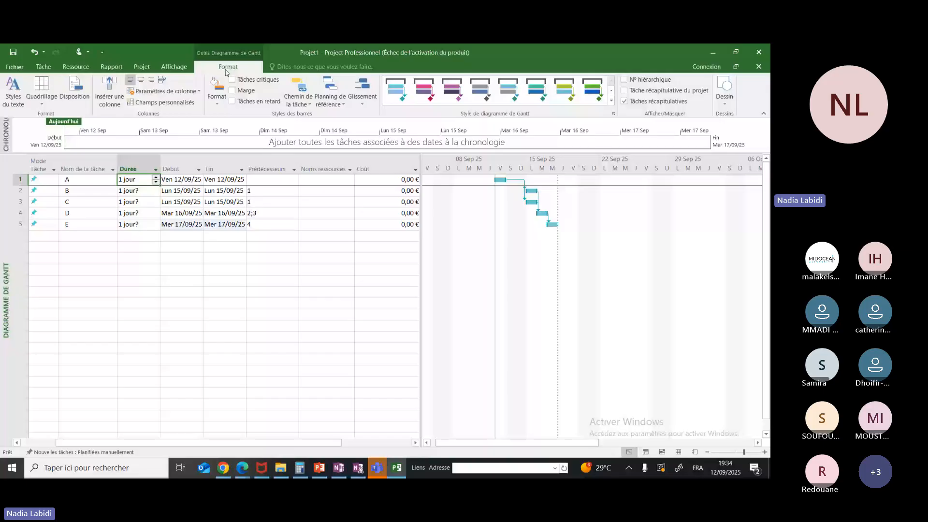
left_click(175, 67)
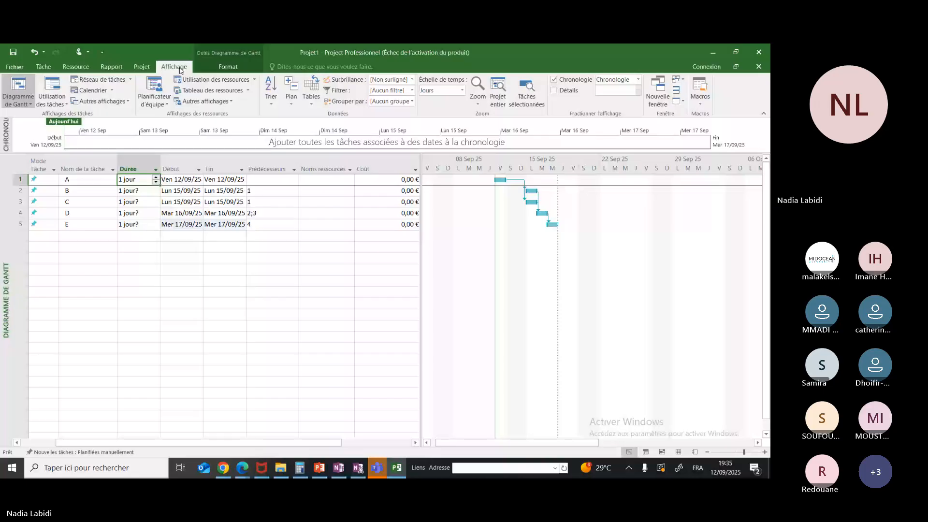
left_click(142, 68)
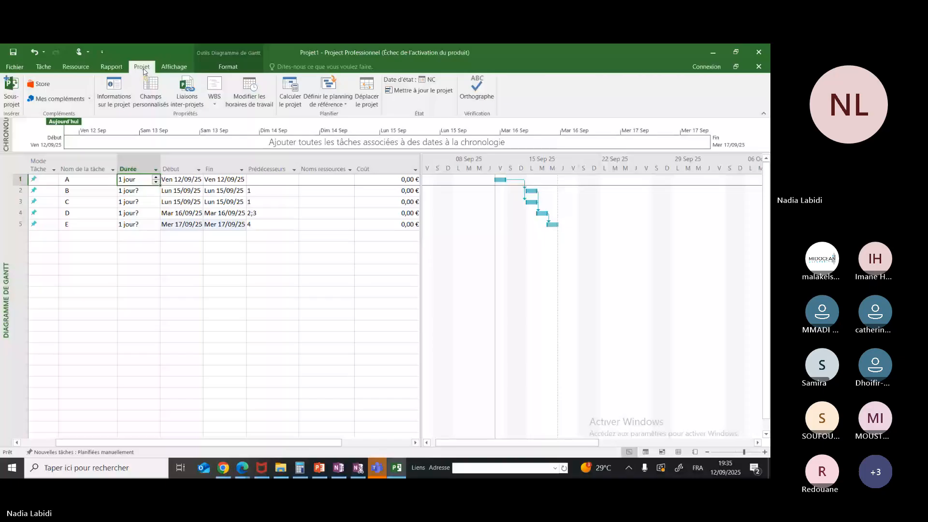
left_click(114, 68)
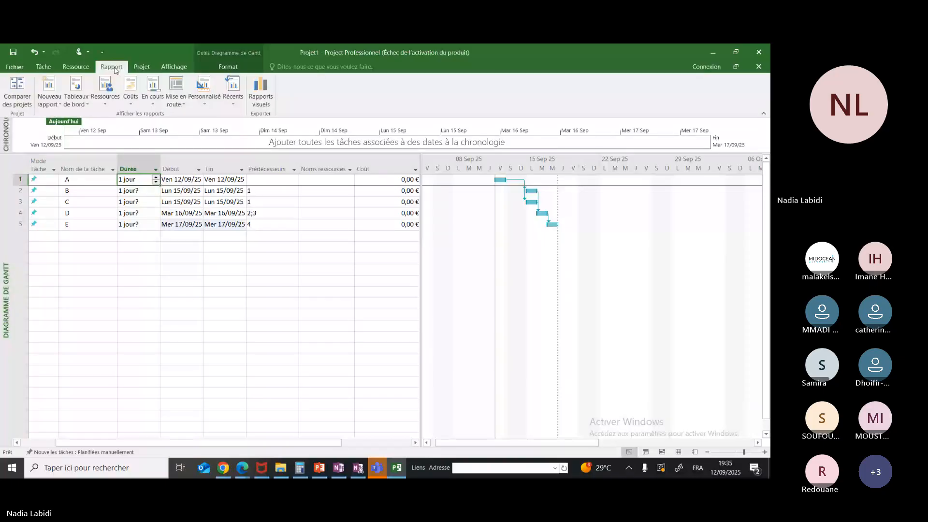
left_click(84, 70)
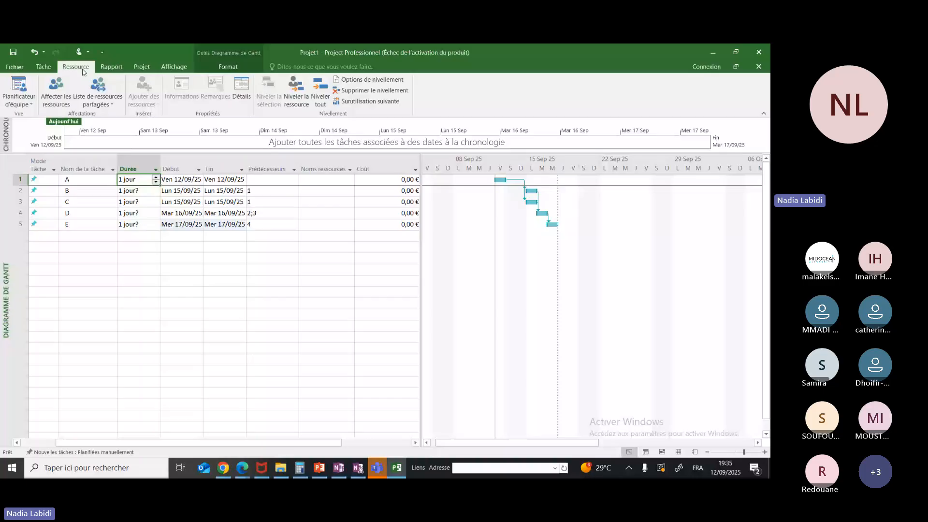
left_click(41, 66)
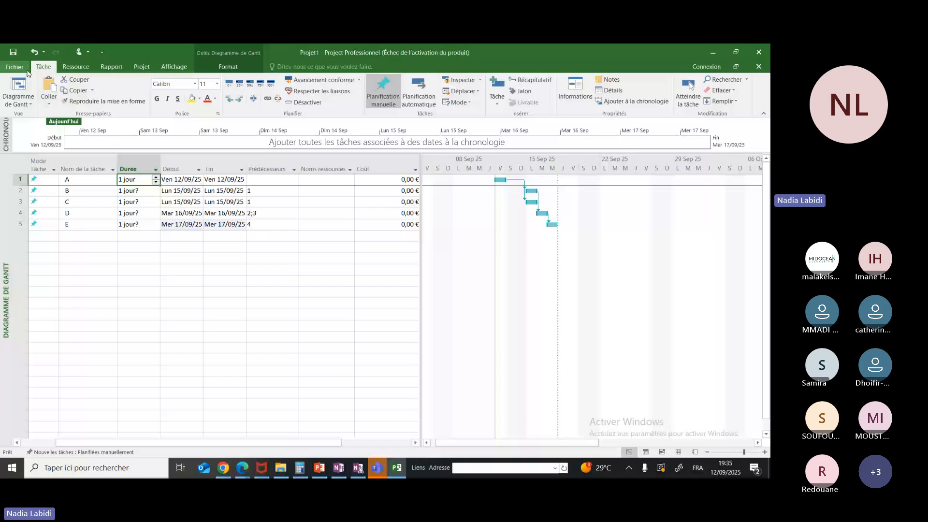
left_click(75, 68)
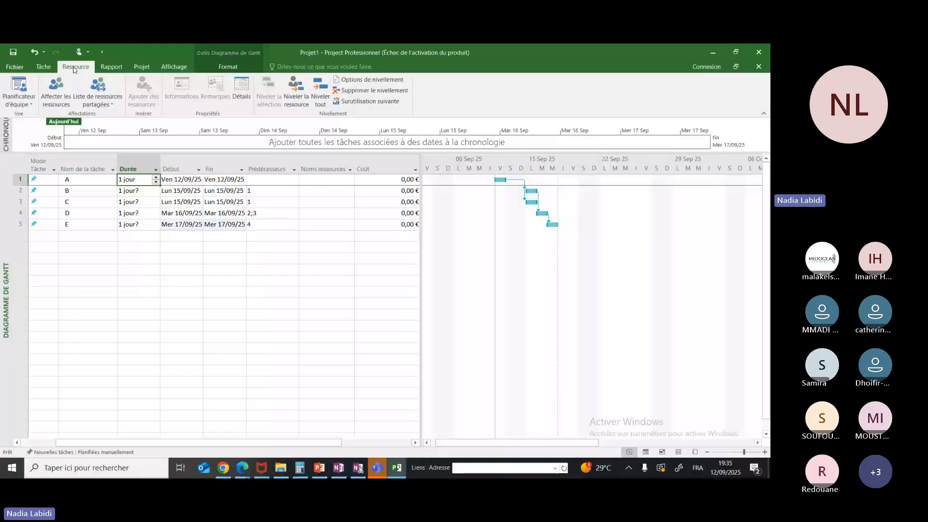
left_click(114, 69)
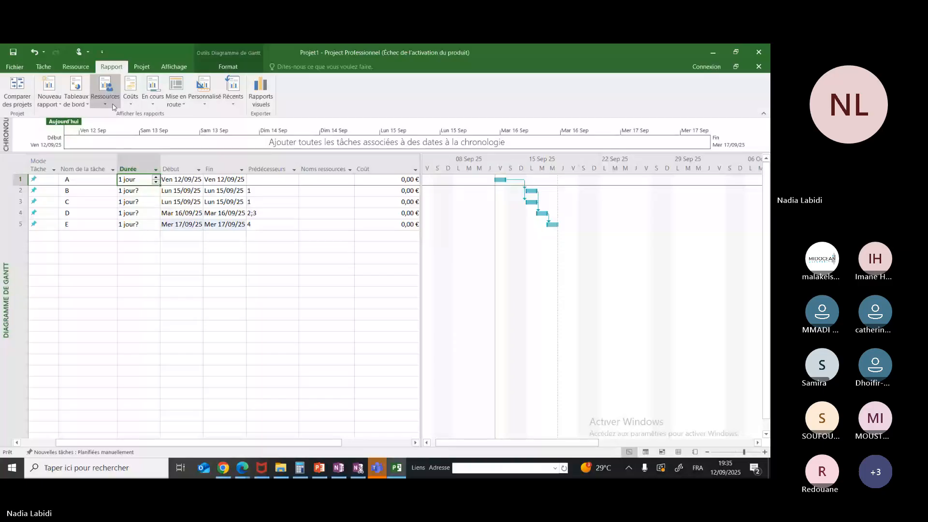
Try scheduling the project from its finish date, switch back to the start date, and close the project information without applying changes
left_click(142, 67)
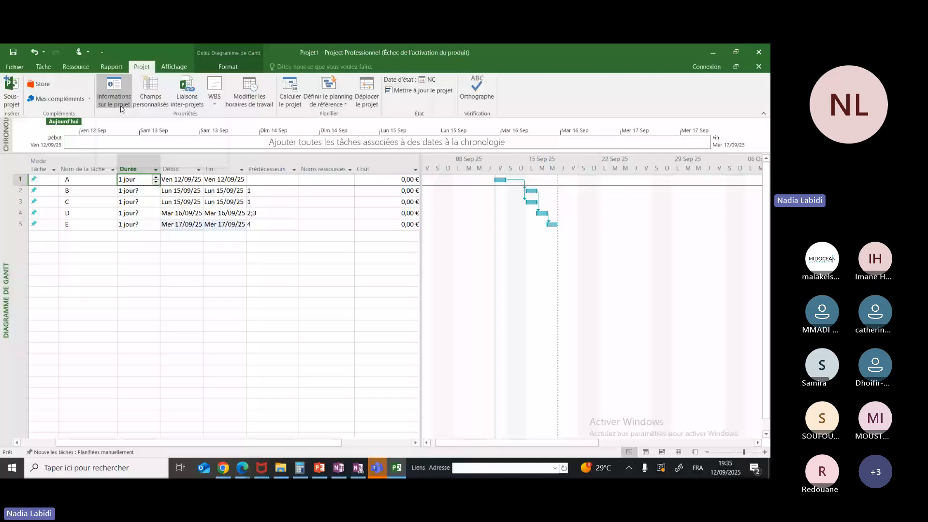
left_click(121, 108)
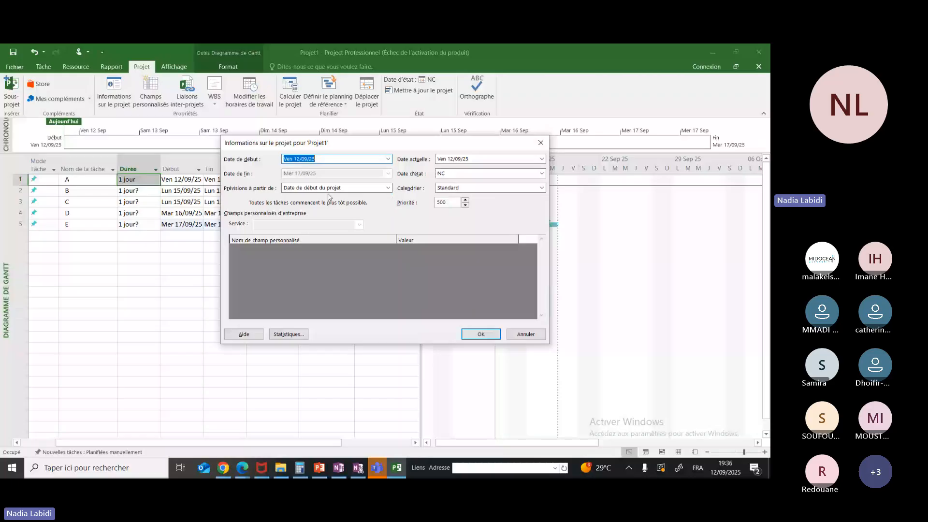
left_click(389, 188)
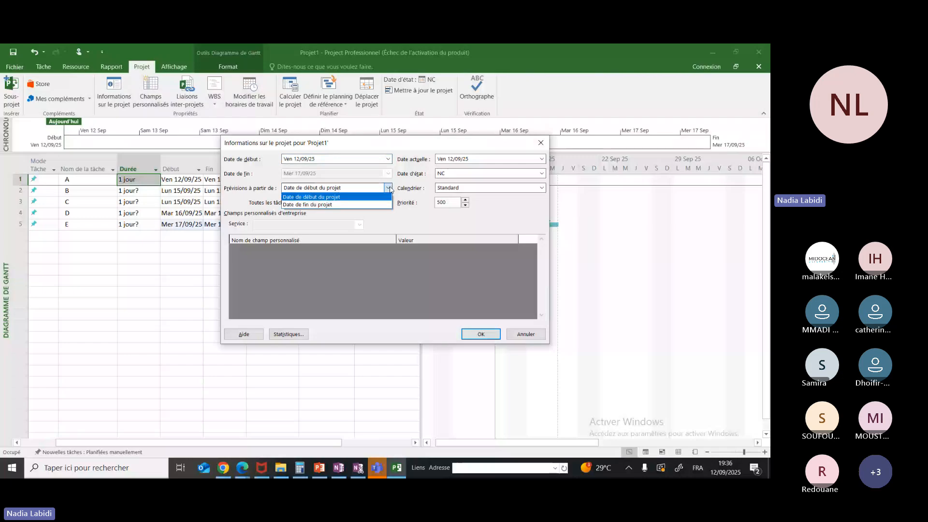
left_click(352, 204)
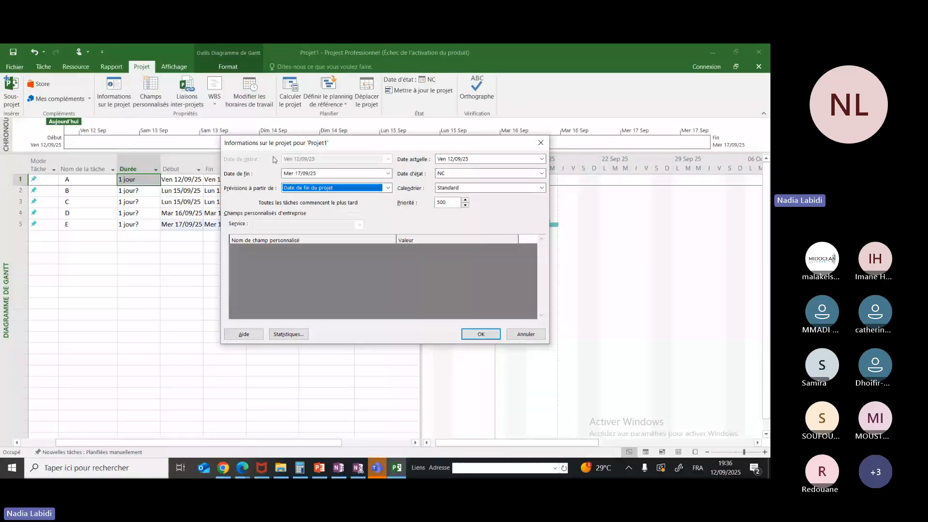
left_click(388, 188)
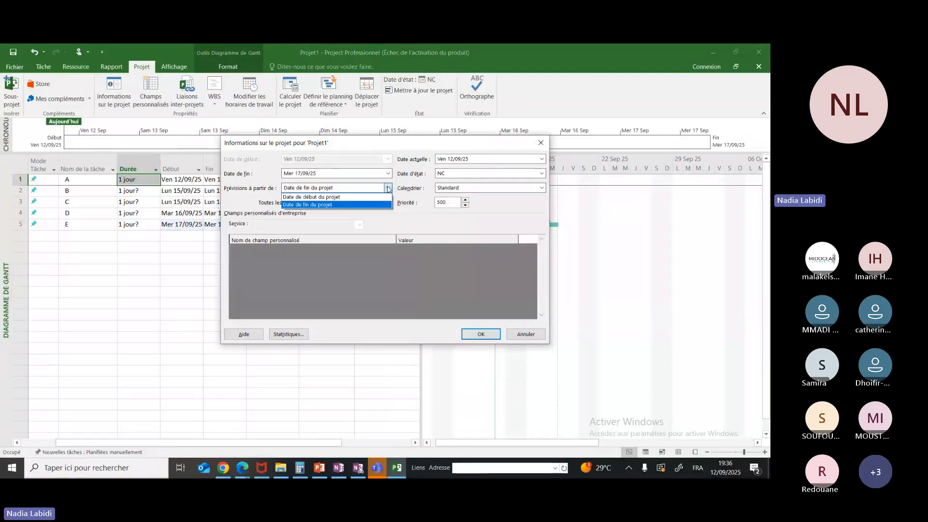
left_click(345, 197)
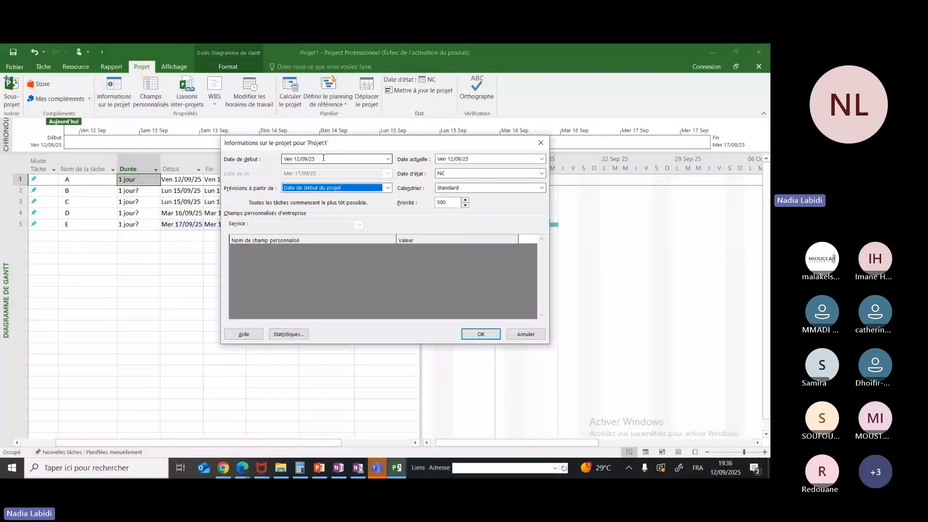
left_click(387, 188)
left_click(367, 204)
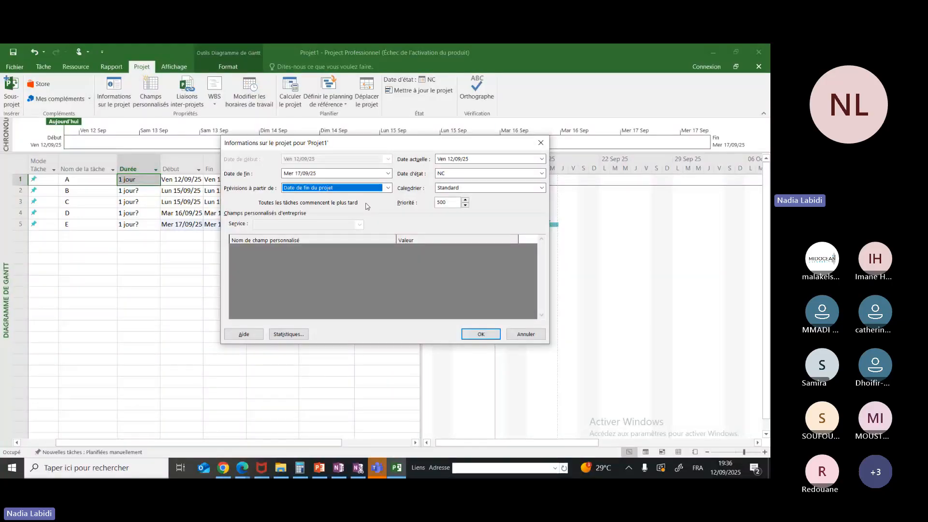
left_click(388, 173)
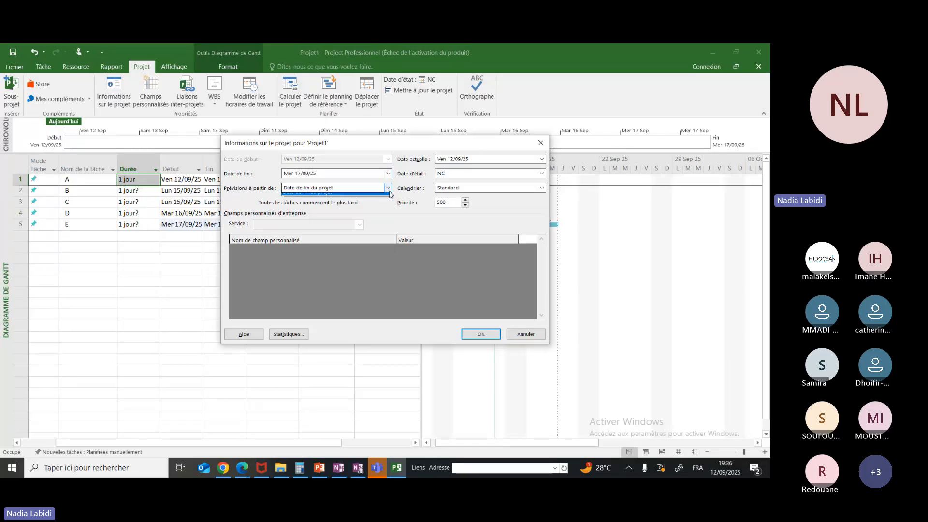
left_click(346, 197)
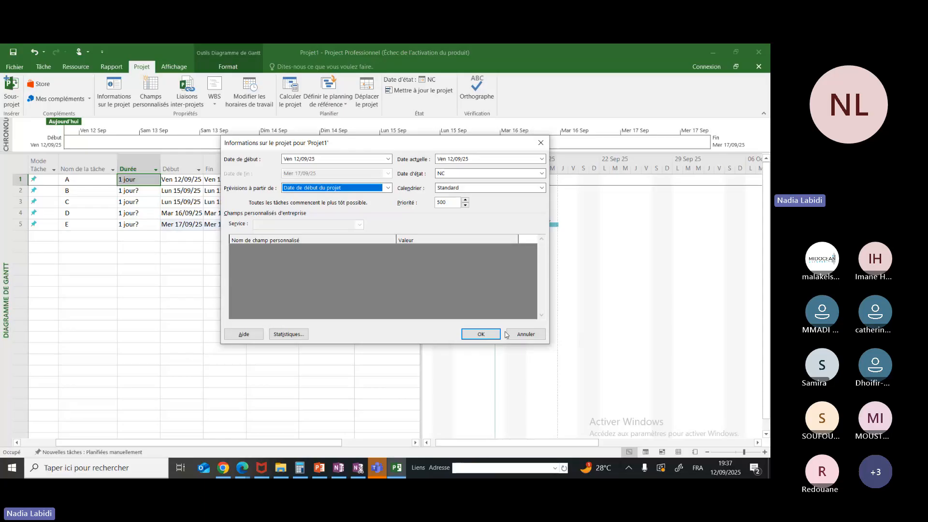
left_click(541, 143)
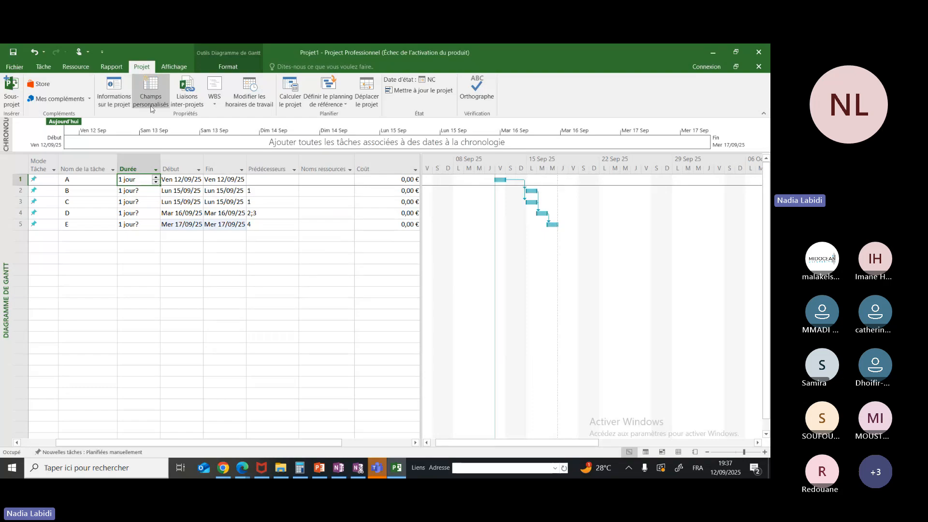
Examine the custom fields available for tasks, and close the dialog without changes
left_click(134, 106)
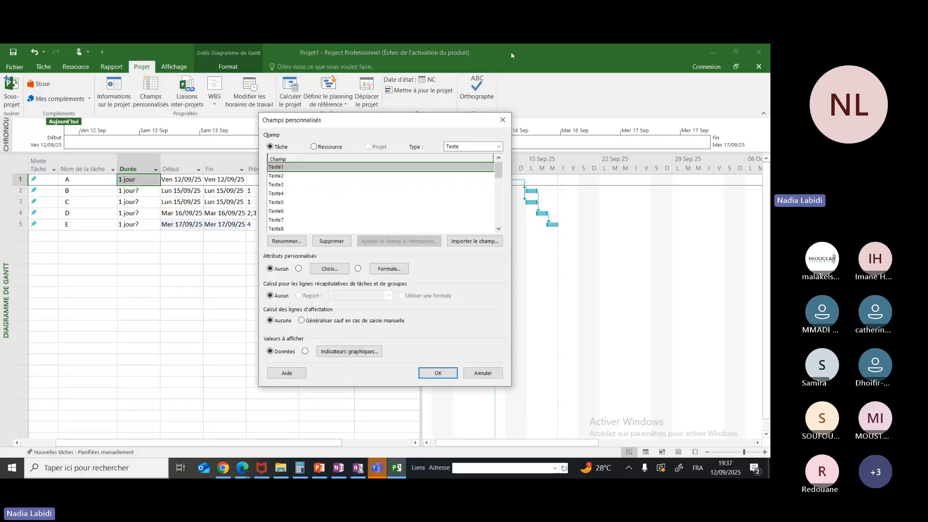
left_click(503, 120)
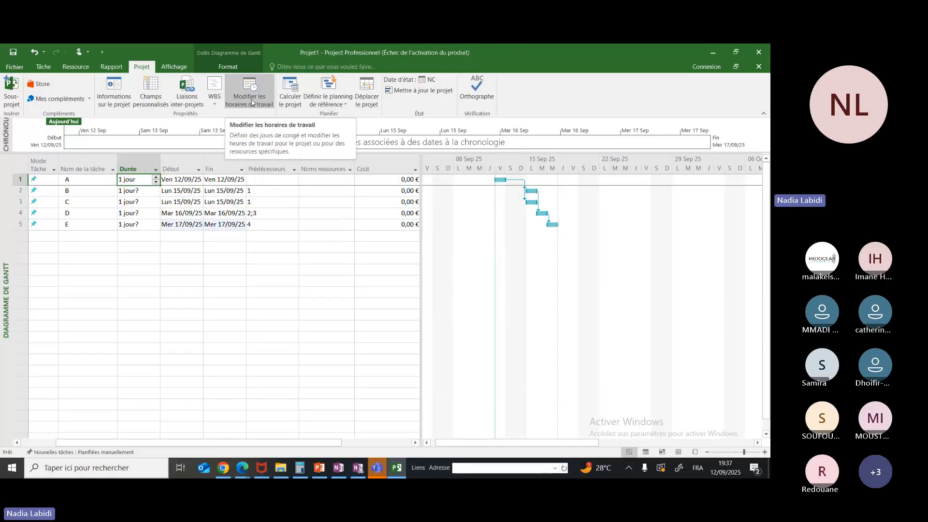
Add a non-working exception named ferrié on 17/09/2025 to the Standard project calendar
left_click(251, 102)
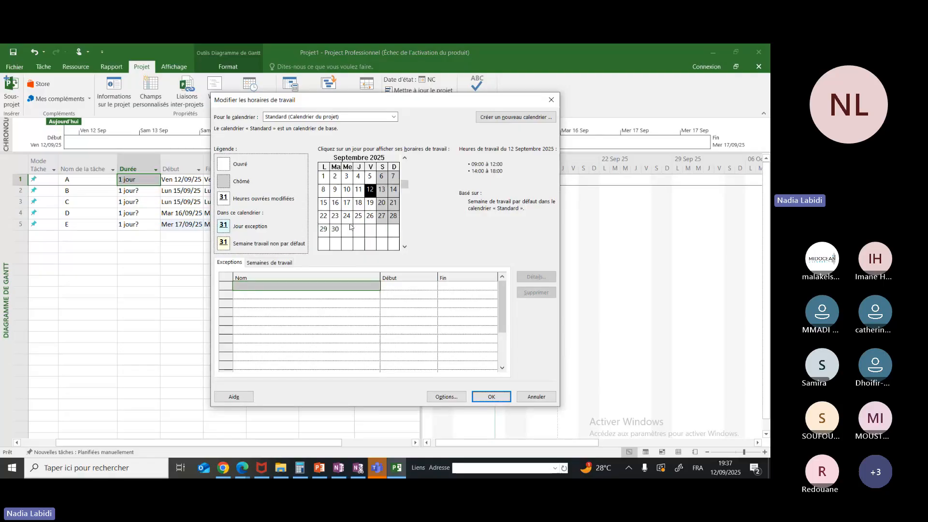
left_click(323, 289)
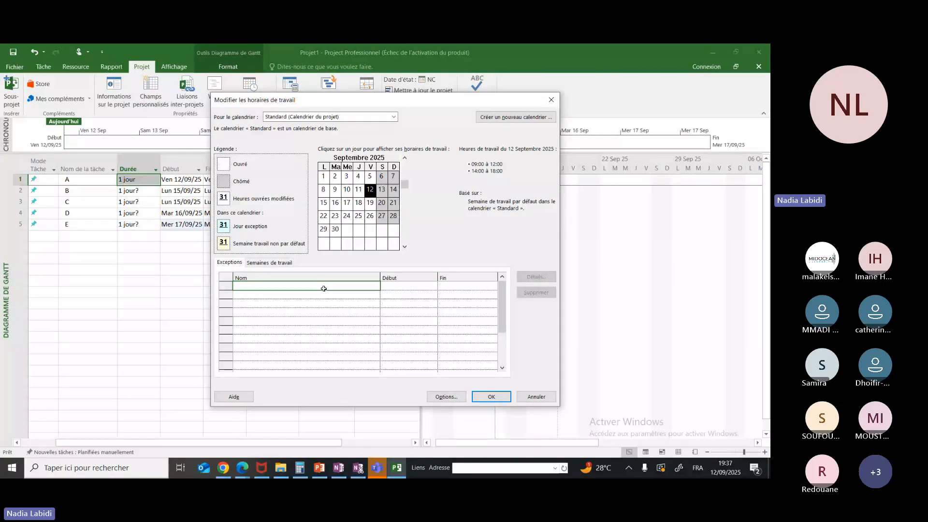
left_click(347, 244)
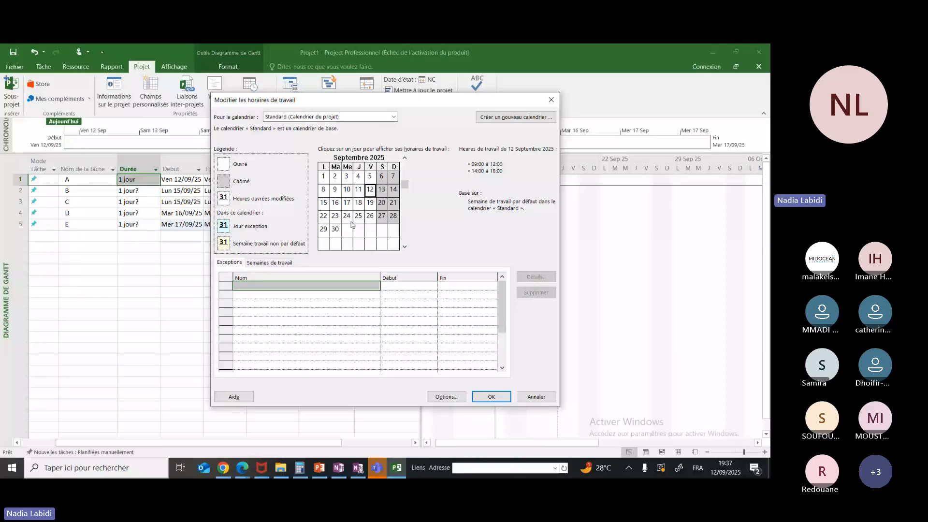
left_click(351, 206)
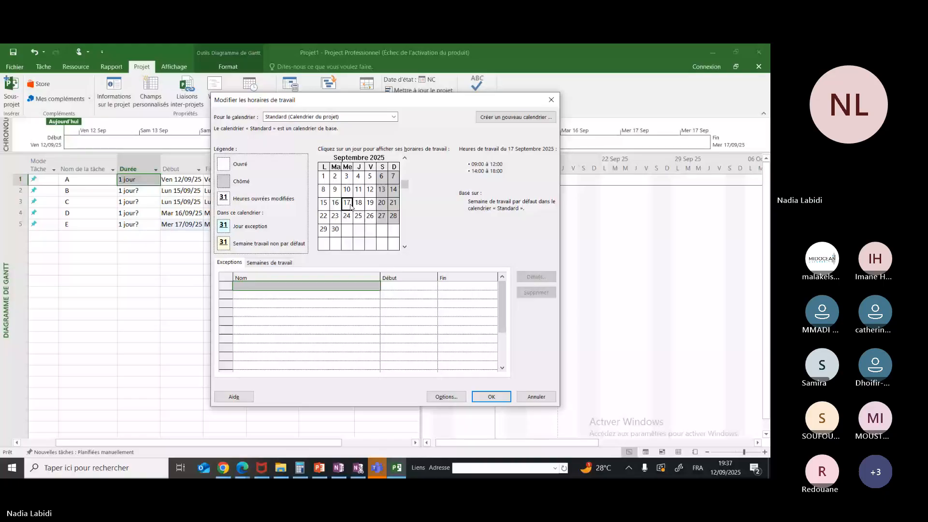
left_click(313, 287)
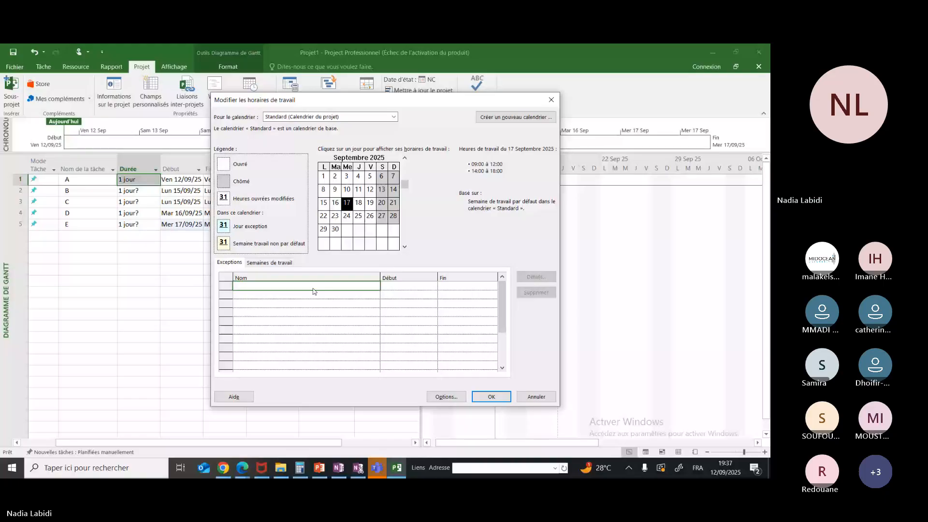
type("ferri")
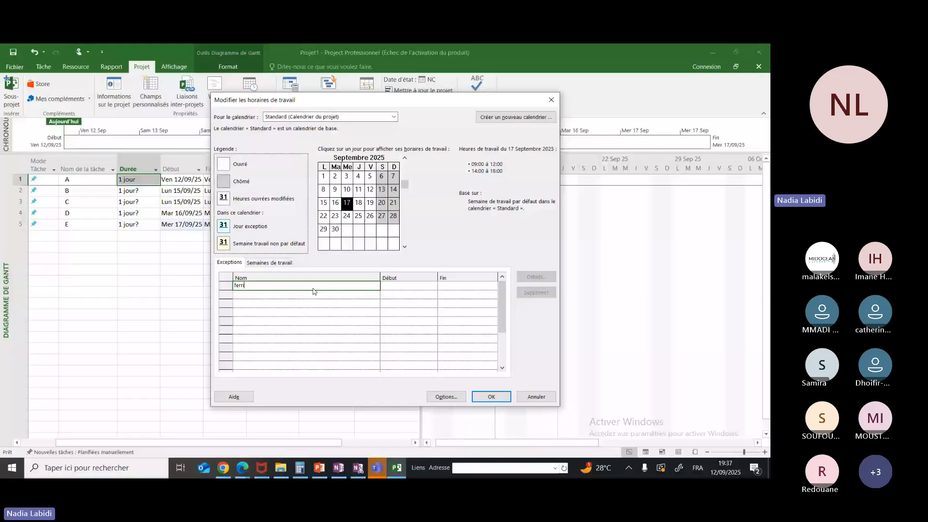
type("é")
left_click(419, 280)
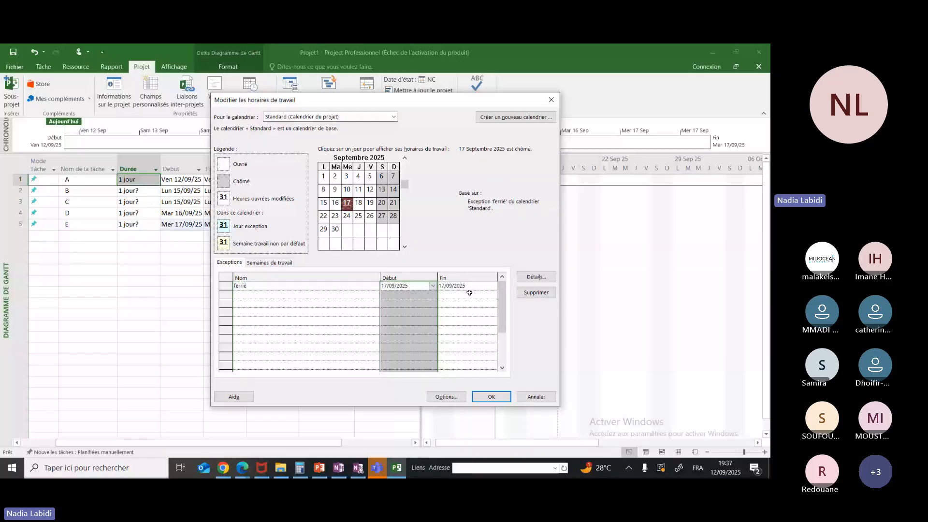
Set the end date of the ferrié exception to 18/09/2025
left_click(466, 286)
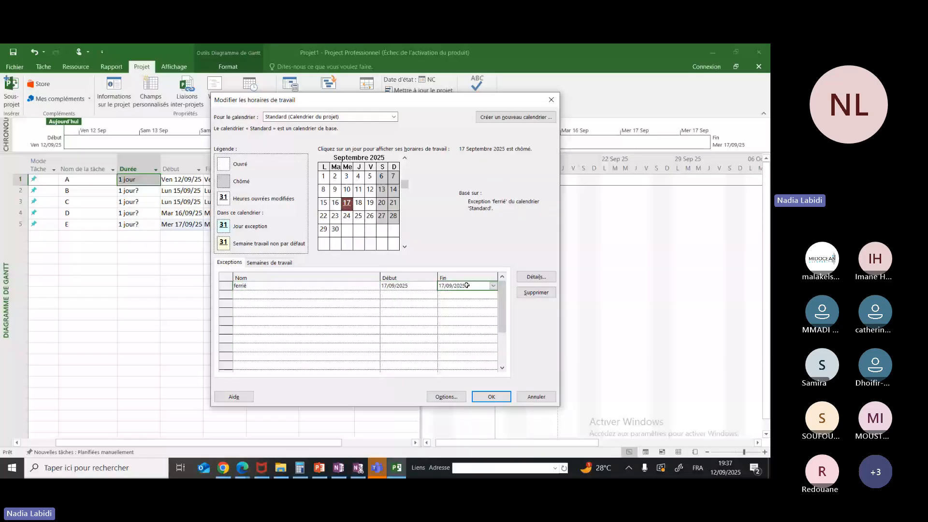
left_click(493, 285)
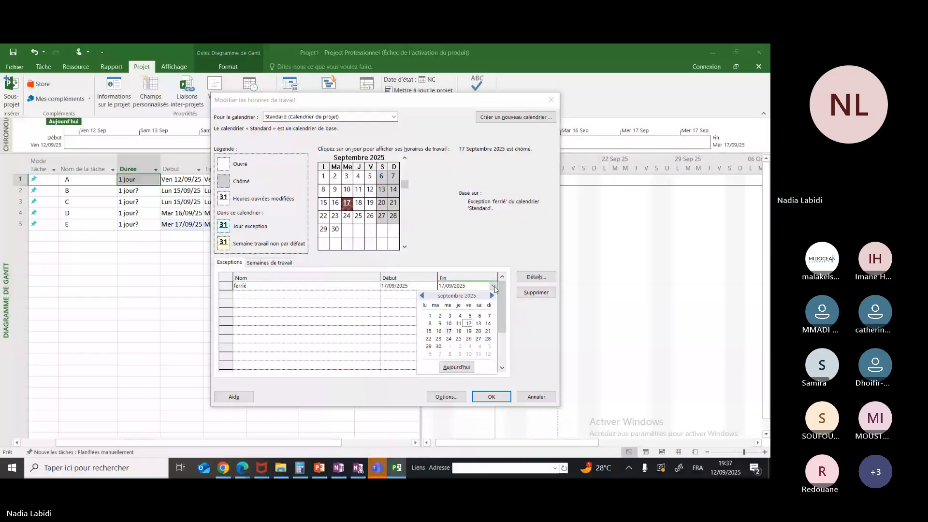
left_click(458, 331)
left_click(306, 295)
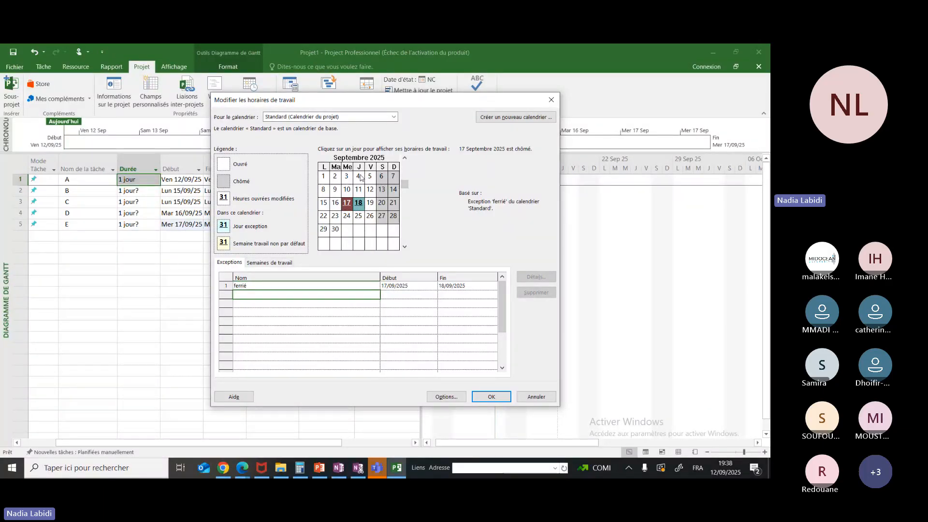
Examine the working hours of the 24 heures calendar, and close the working time settings
left_click(378, 118)
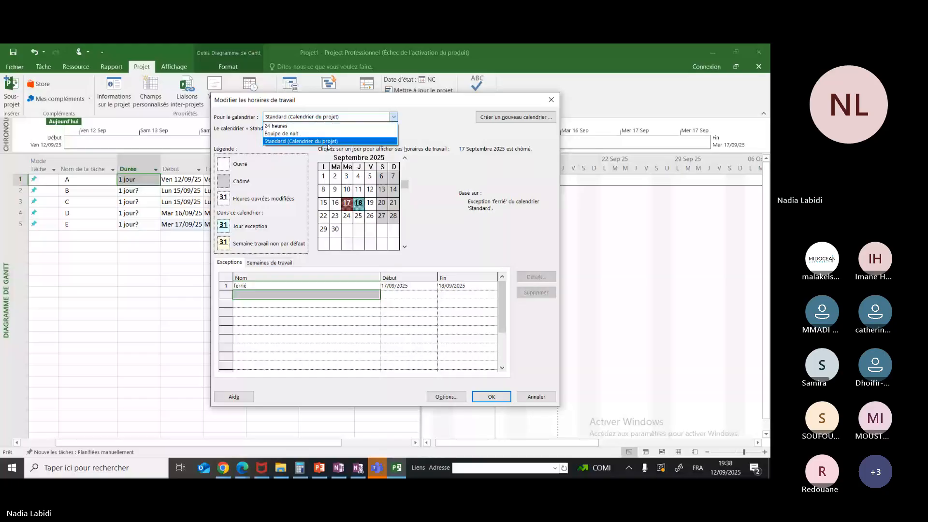
left_click(337, 142)
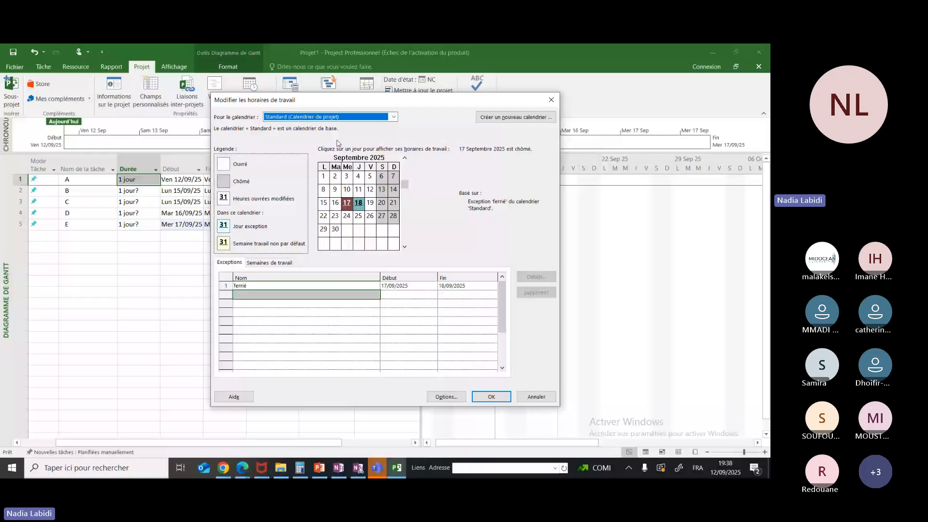
key("Down")
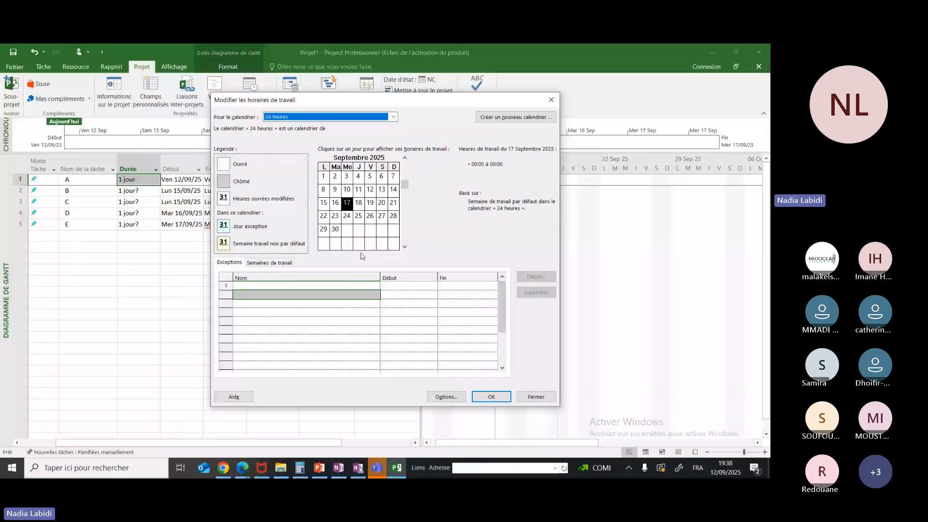
left_click(398, 245)
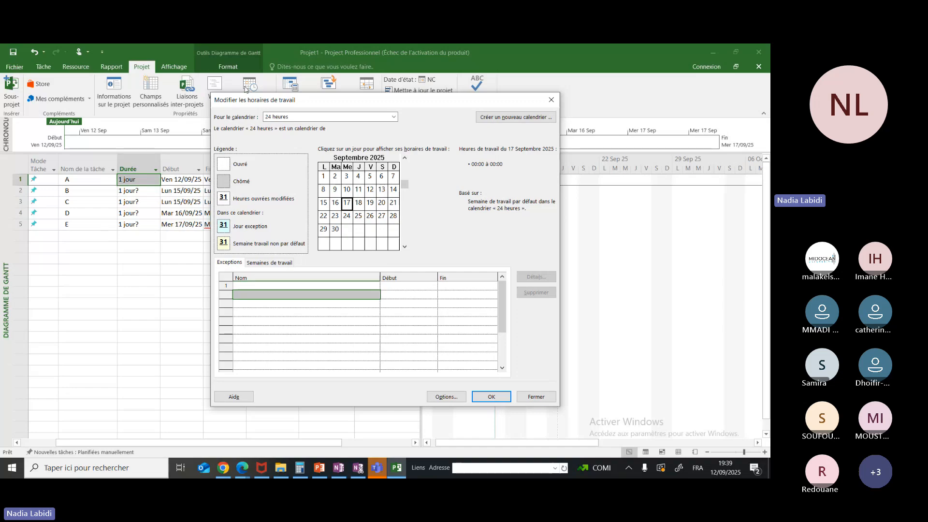
left_click(552, 100)
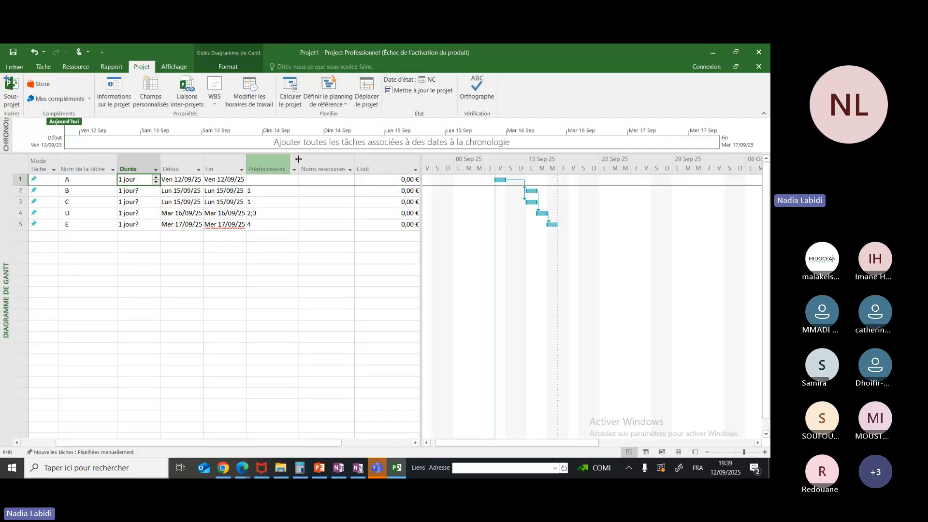
Narrow the Prédécesseurs and Noms ressources columns in the task table
left_click_drag(298, 159, 276, 159)
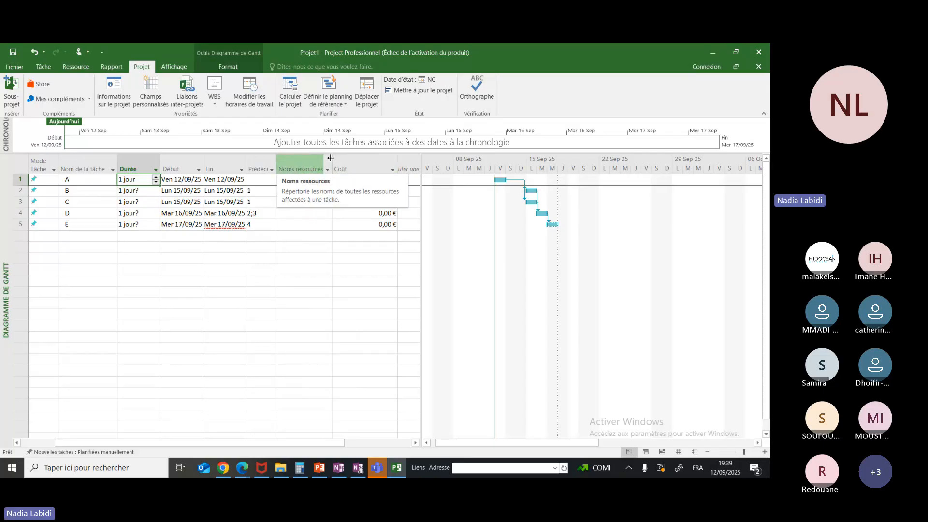
left_click_drag(331, 157, 306, 158)
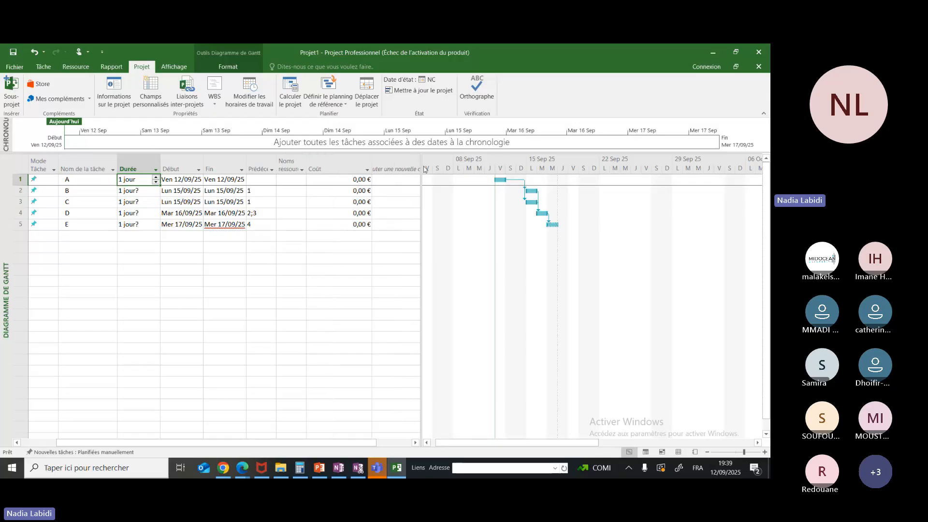
Narrow the Coût column and collapse the empty add-new-column placeholder beside it
left_click_drag(371, 156, 353, 155)
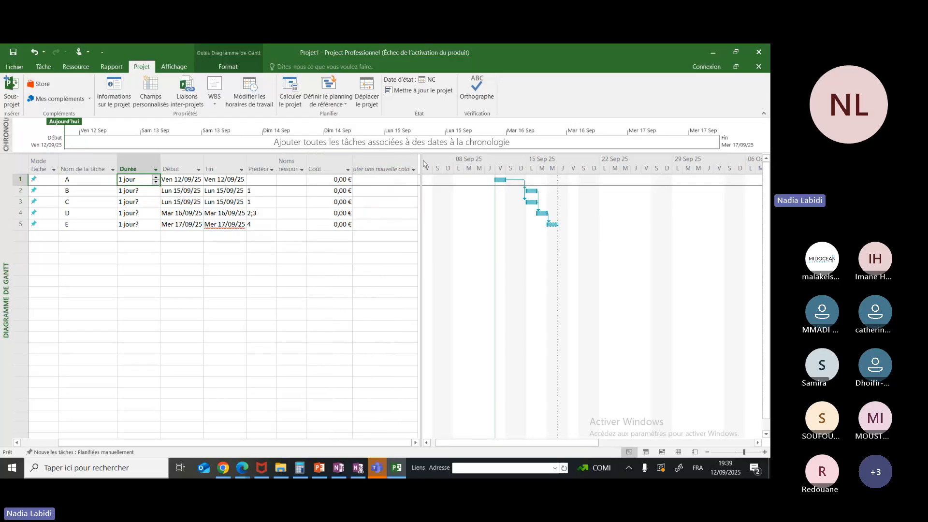
left_click_drag(418, 160, 353, 159)
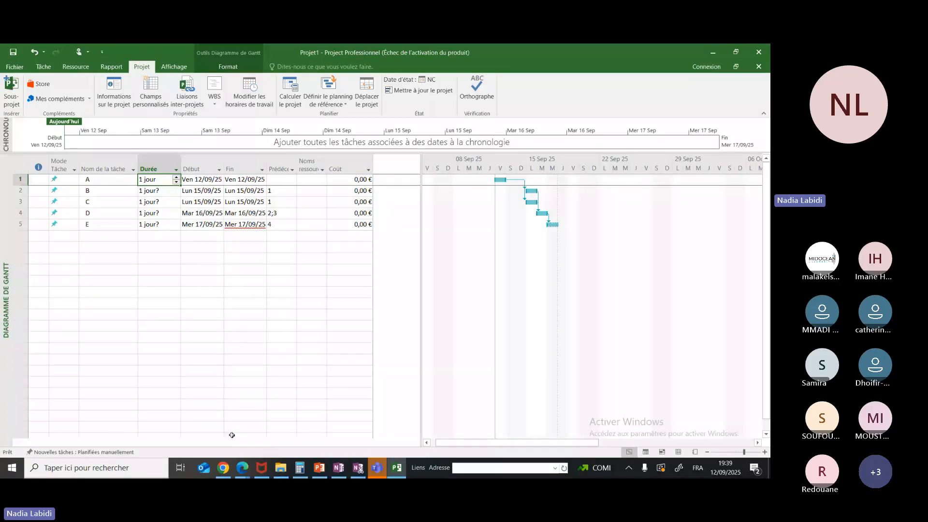
Check the handwritten task table in OneNote and set task A's duration to 4 weeks in the Project plan
left_click(339, 467)
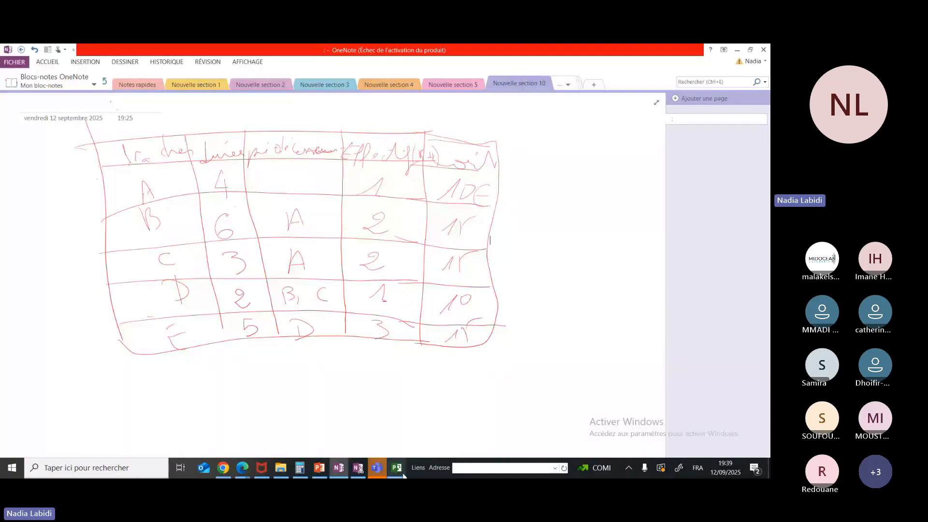
left_click(397, 468)
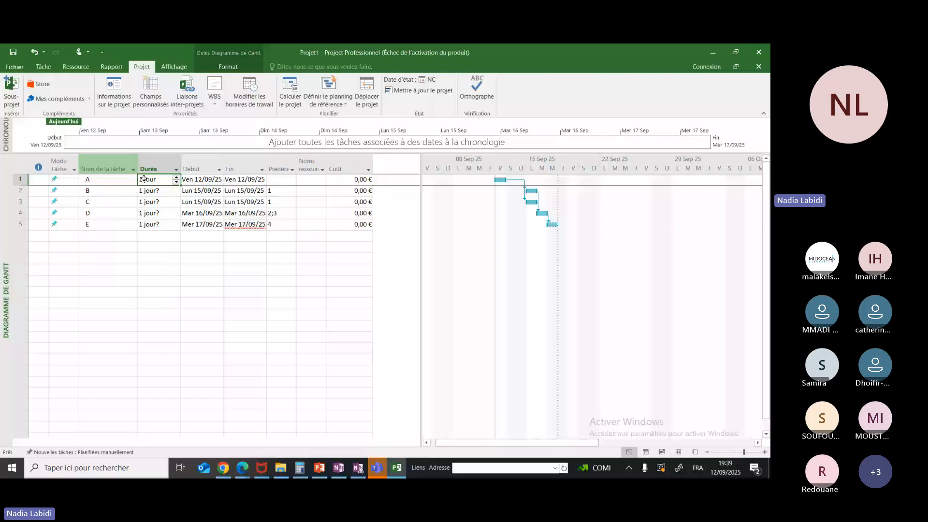
key("BackSpace")
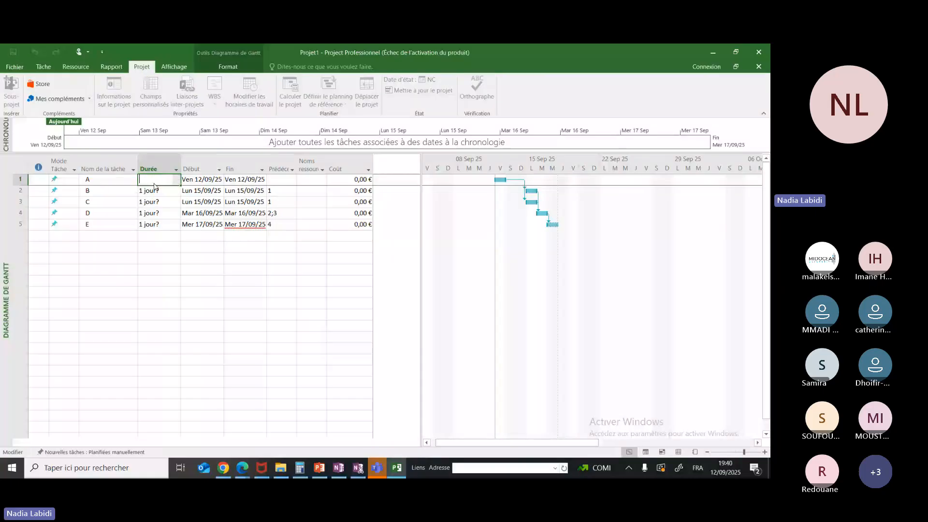
type("4 s")
key("Return")
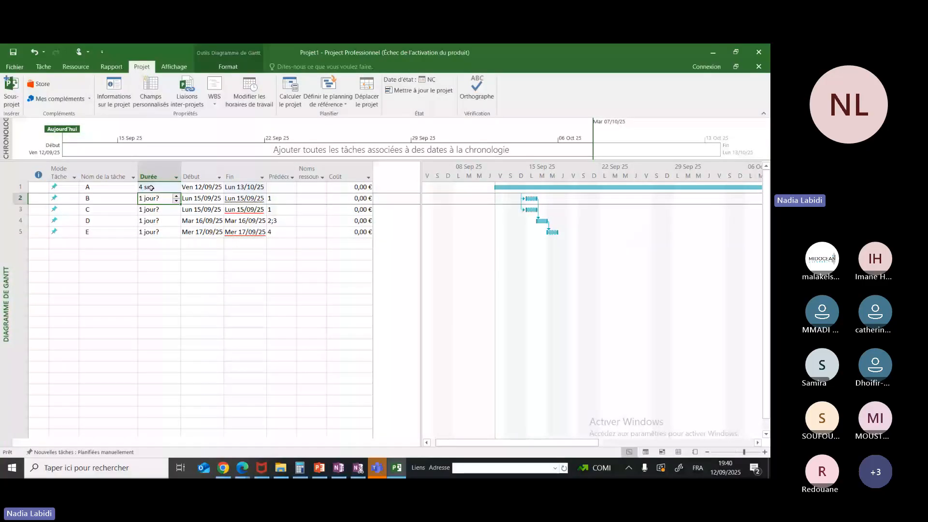
Look through the Project options, from general, display and schedule settings to ribbon customization and the trust center, for the duration unit labels
left_click(14, 67)
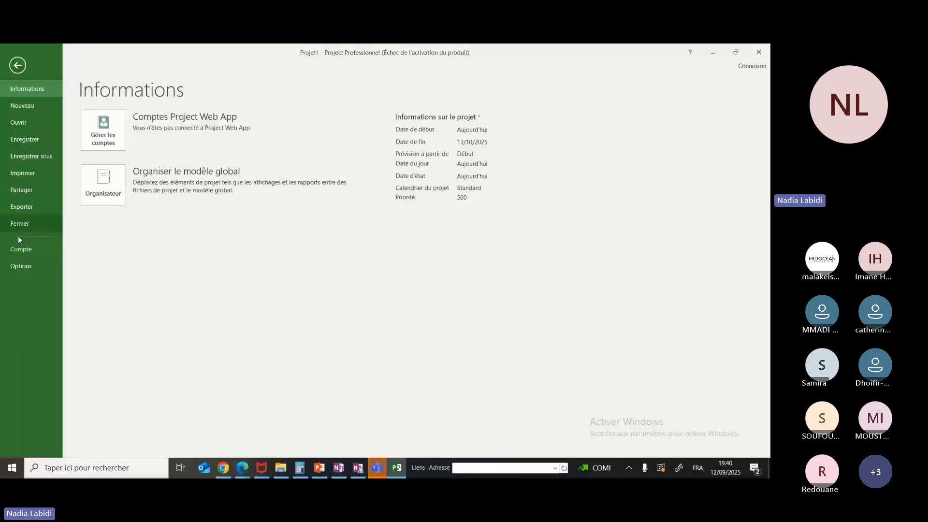
left_click(19, 266)
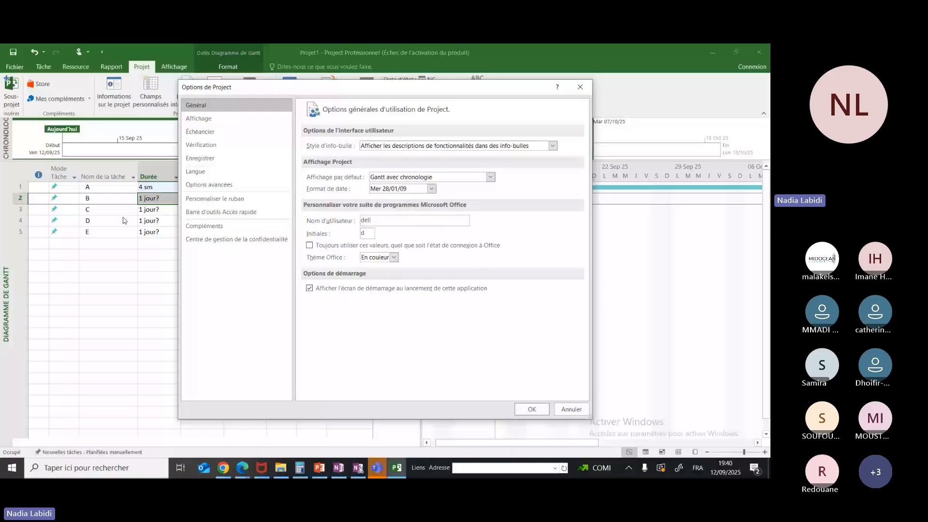
left_click(199, 118)
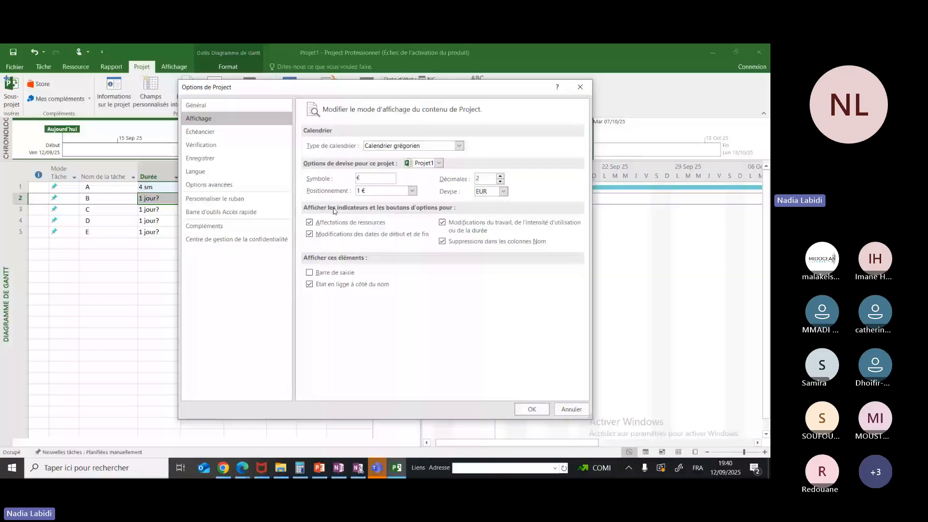
left_click(200, 132)
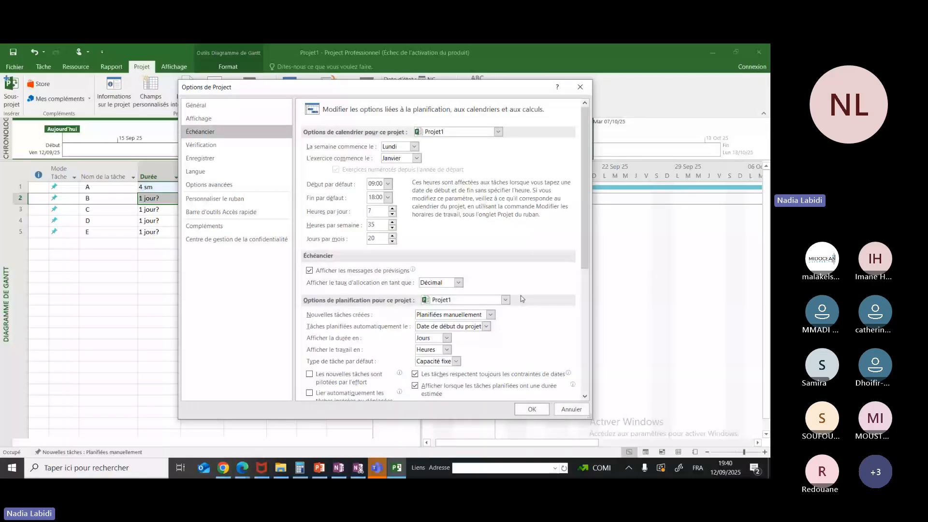
left_click(196, 146)
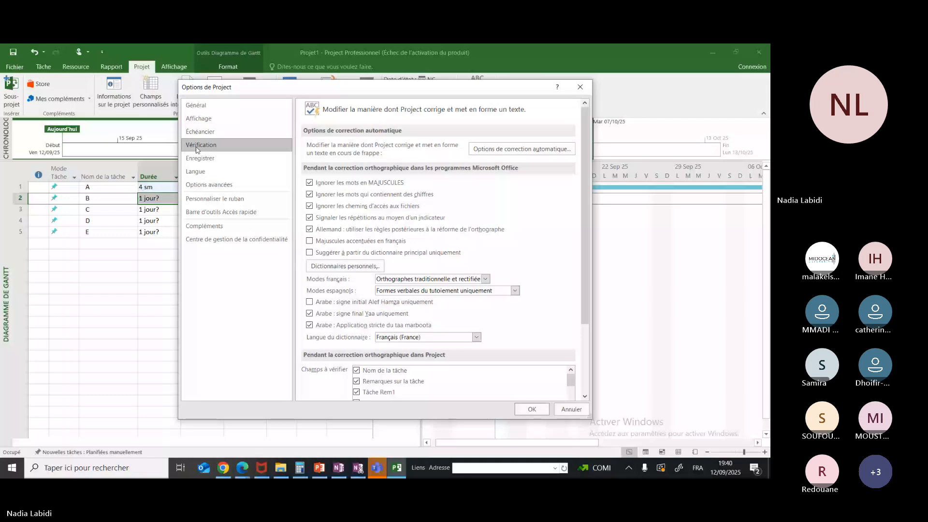
left_click(202, 173)
left_click(202, 184)
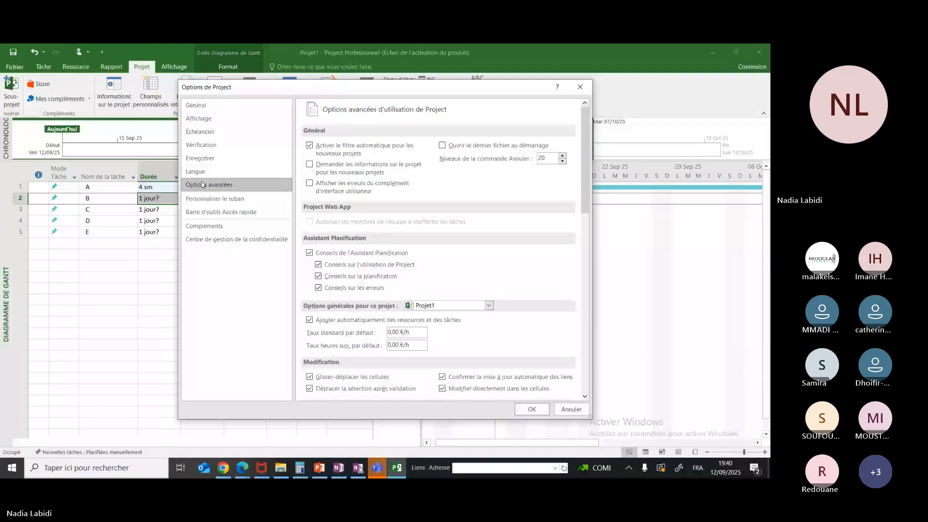
left_click(207, 199)
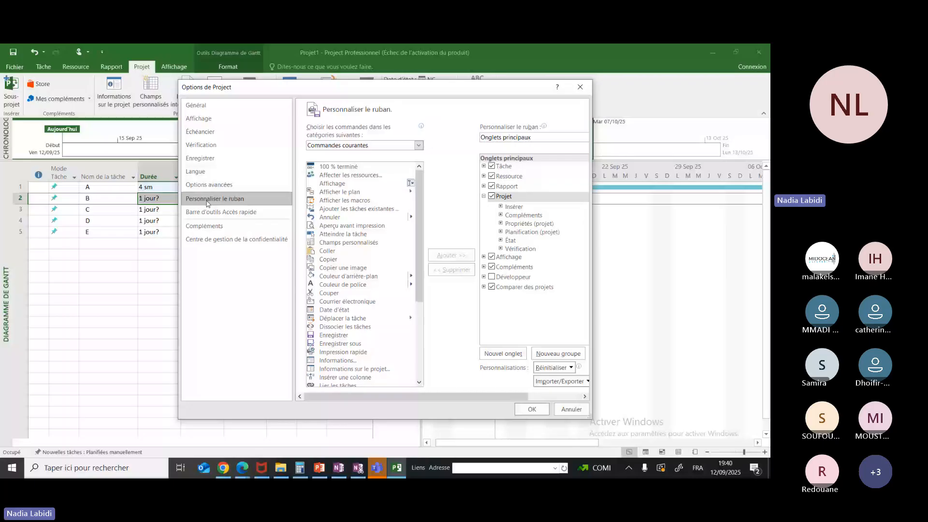
left_click(237, 240)
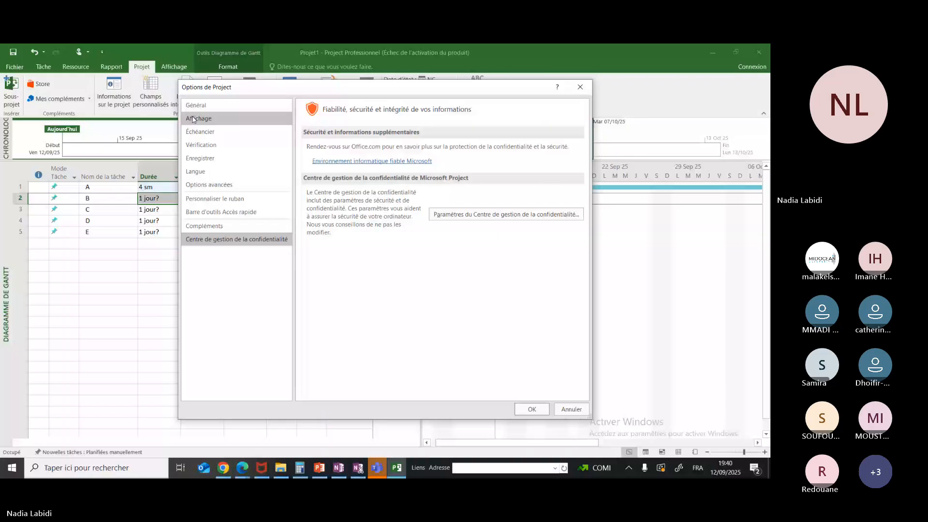
Recheck the general, display, schedule, proofing, save and language options for the week abbreviation, ending at the advanced options
left_click(195, 105)
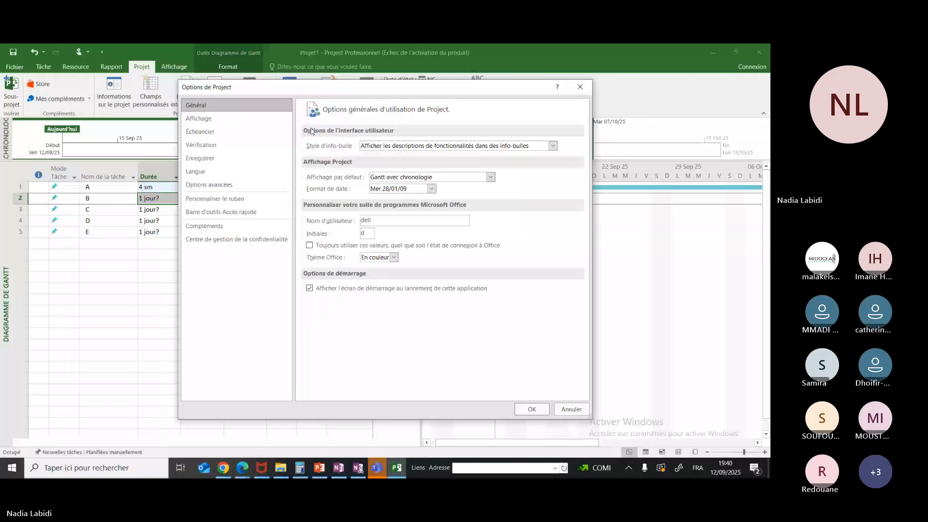
left_click(203, 121)
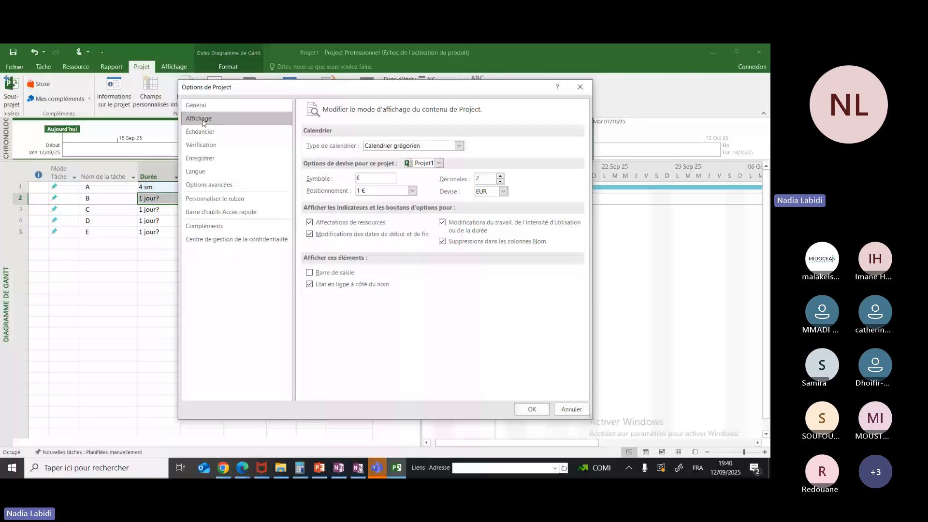
left_click(200, 131)
left_click_drag(582, 188, 578, 360)
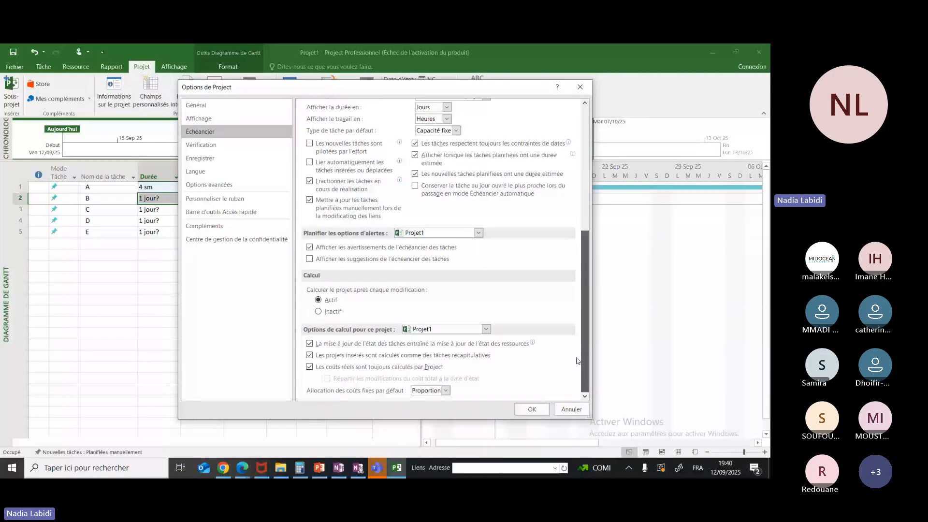
scroll(549, 261, "up", 2)
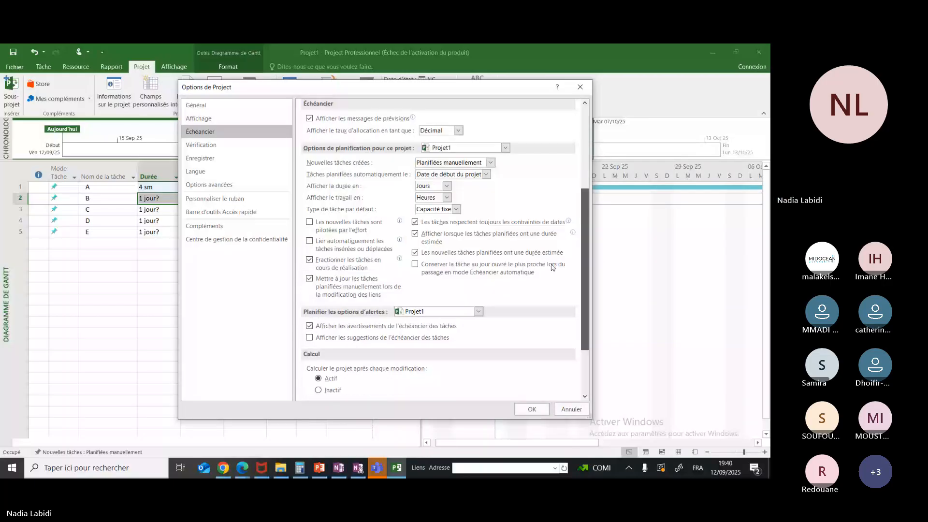
scroll(548, 254, "up", 1)
key("Down")
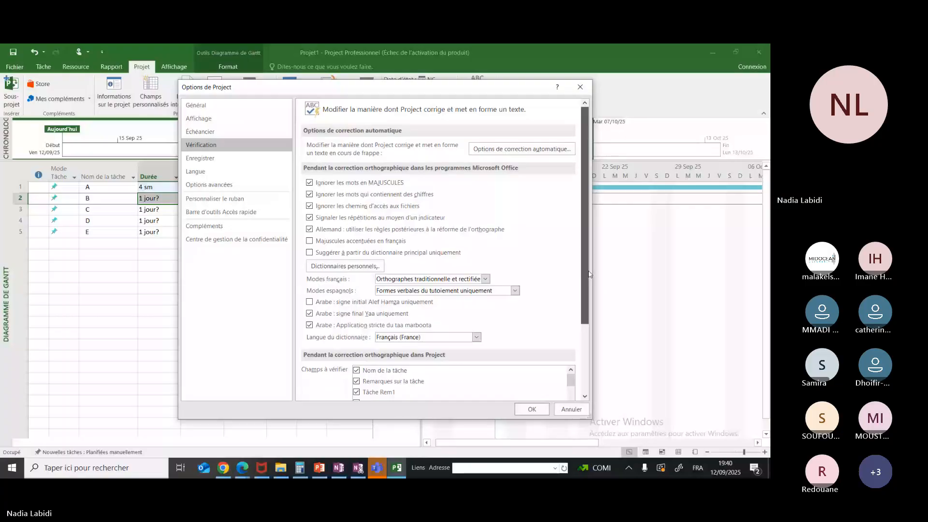
scroll(589, 274, "down", 5)
left_click(208, 158)
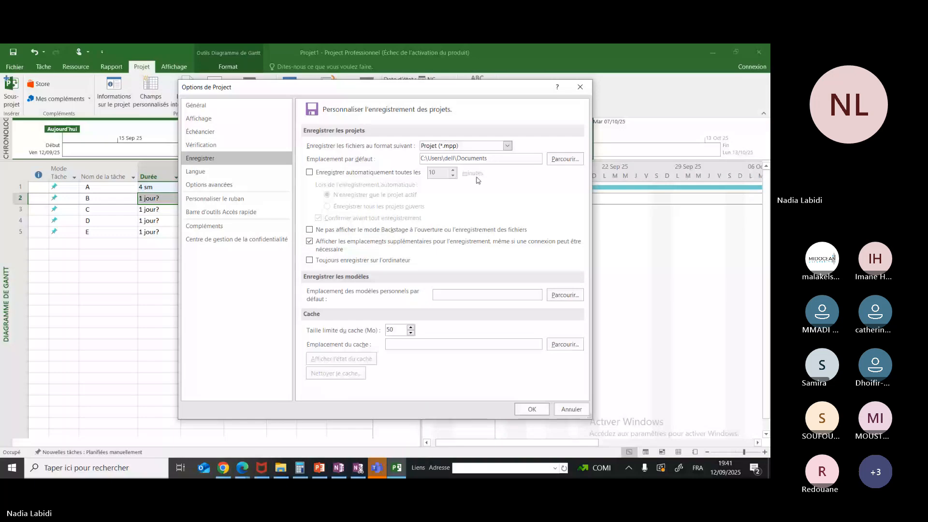
left_click(204, 172)
left_click(211, 186)
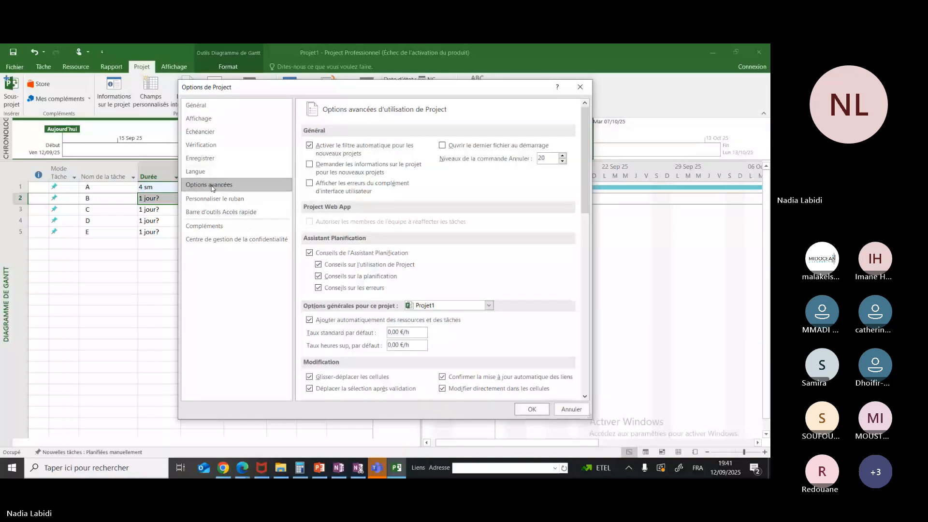
Examine the abbreviations available for weeks in the advanced project display options, and close the options unchanged
left_click_drag(588, 203, 569, 296)
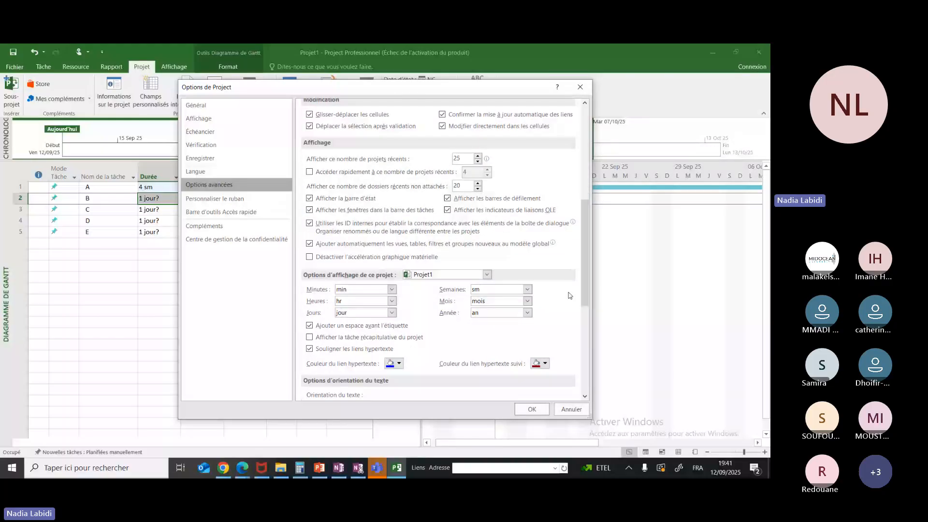
left_click(527, 290)
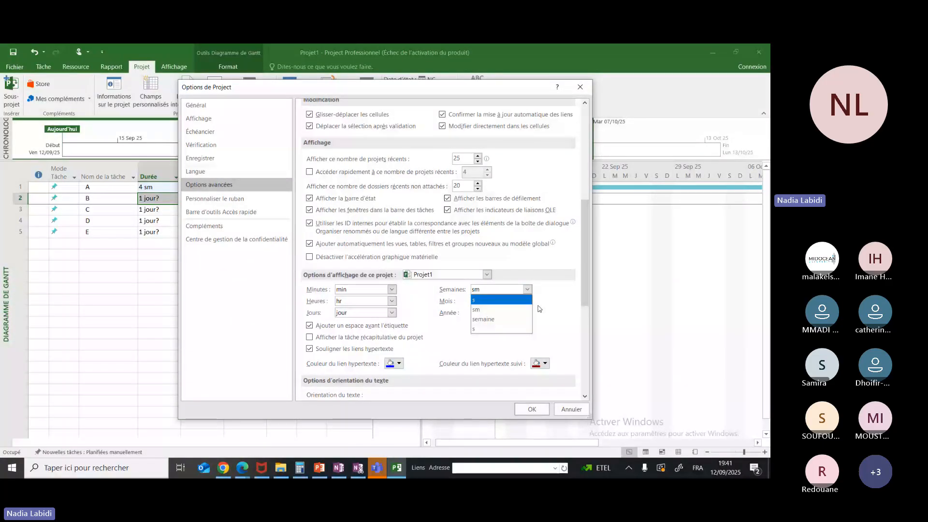
left_click(553, 320)
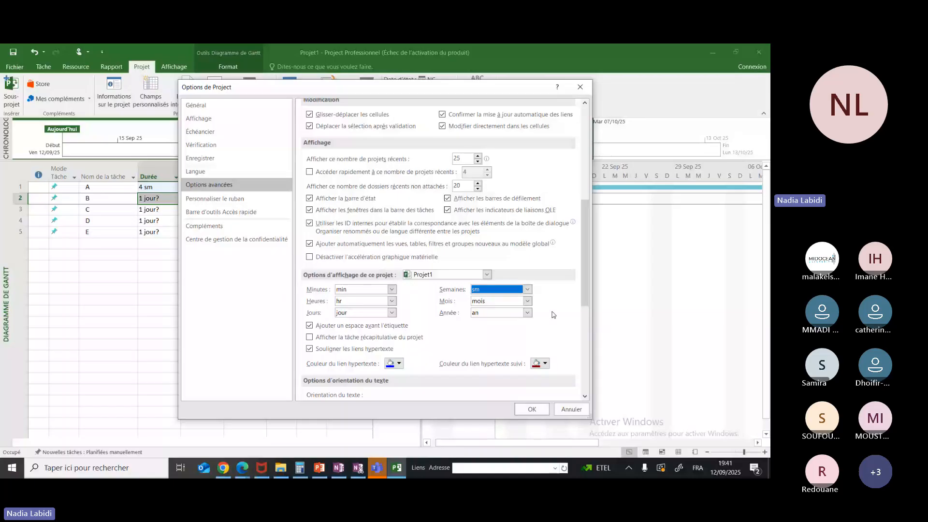
left_click(580, 91)
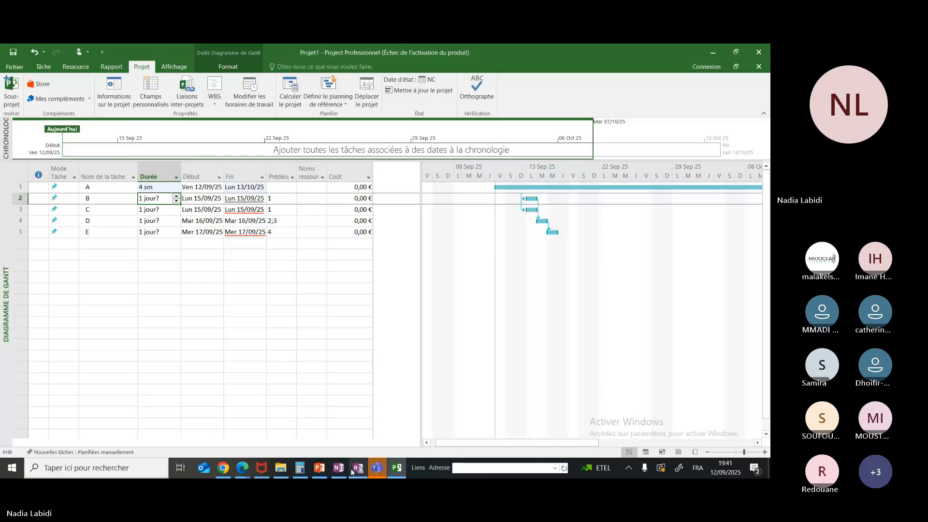
Set task B's duration to 6 weeks and task C's to 3 weeks, following the handwritten table in OneNote
left_click(396, 471)
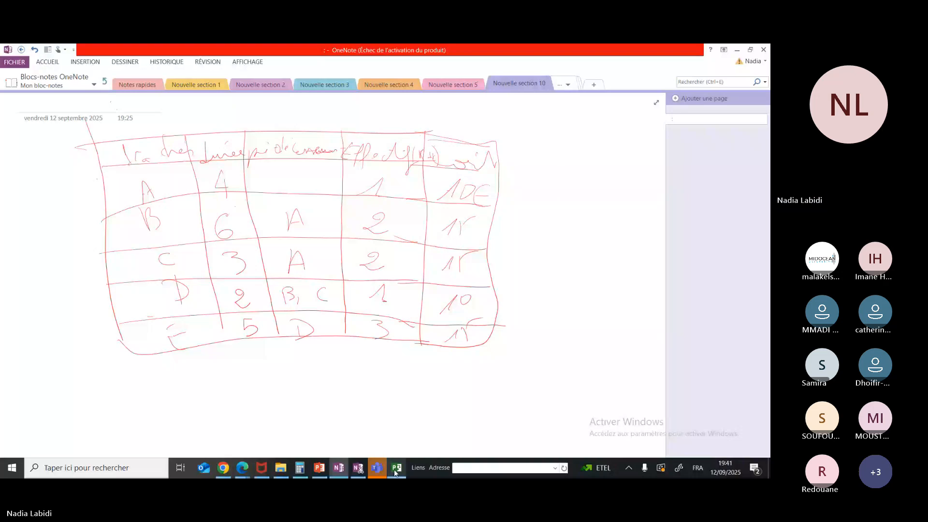
left_click(395, 469)
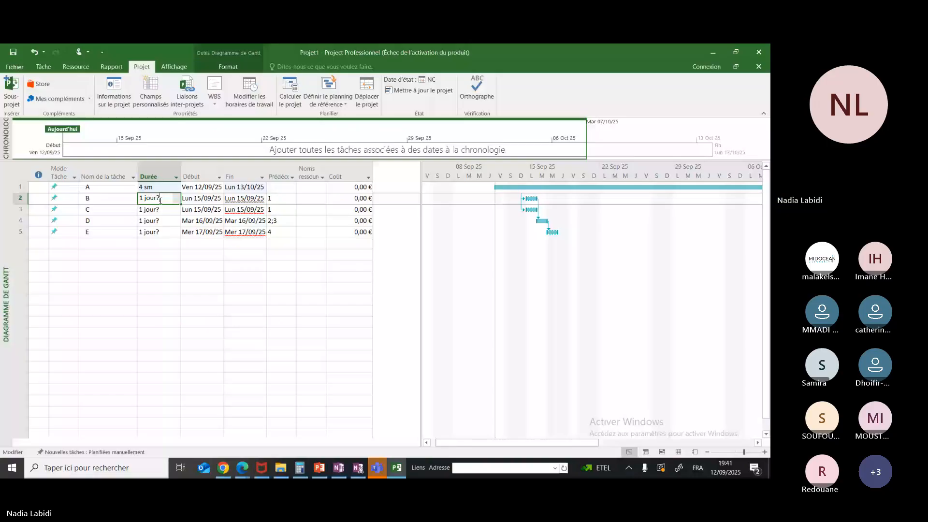
type("6 s")
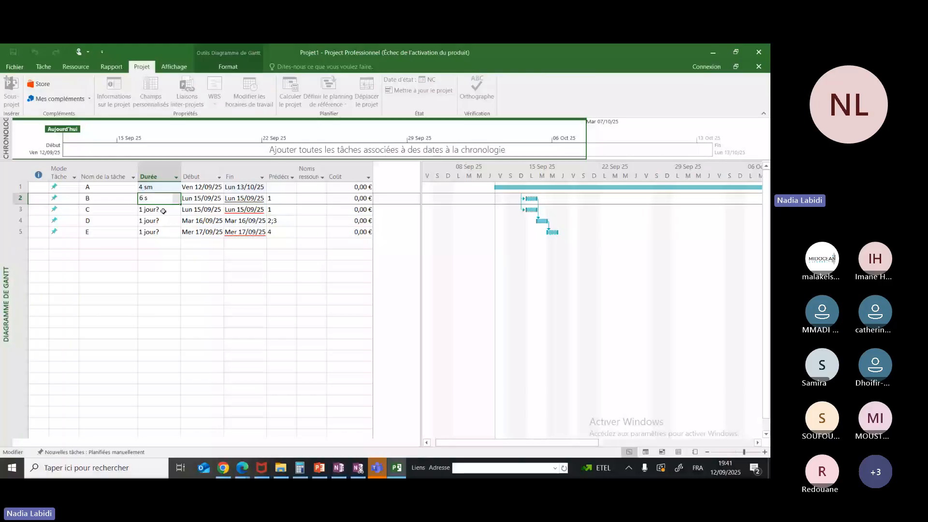
left_click(339, 468)
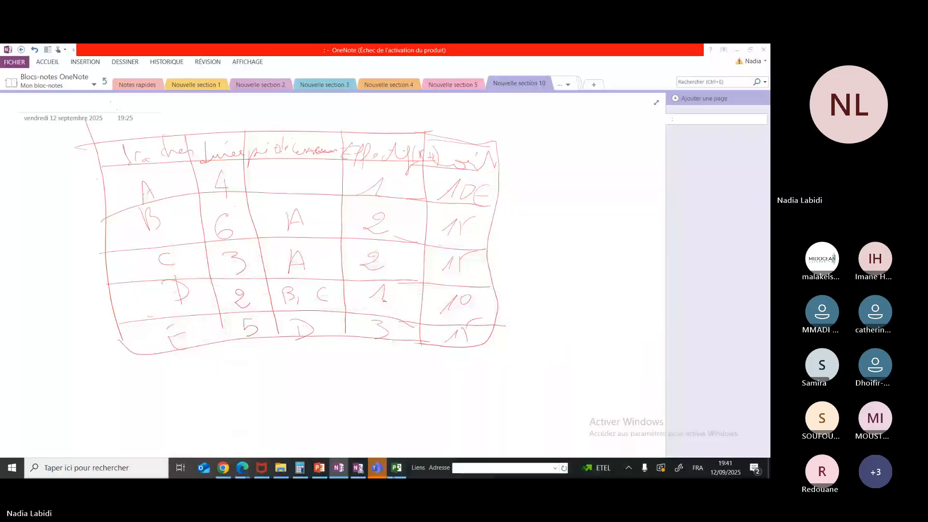
left_click(394, 475)
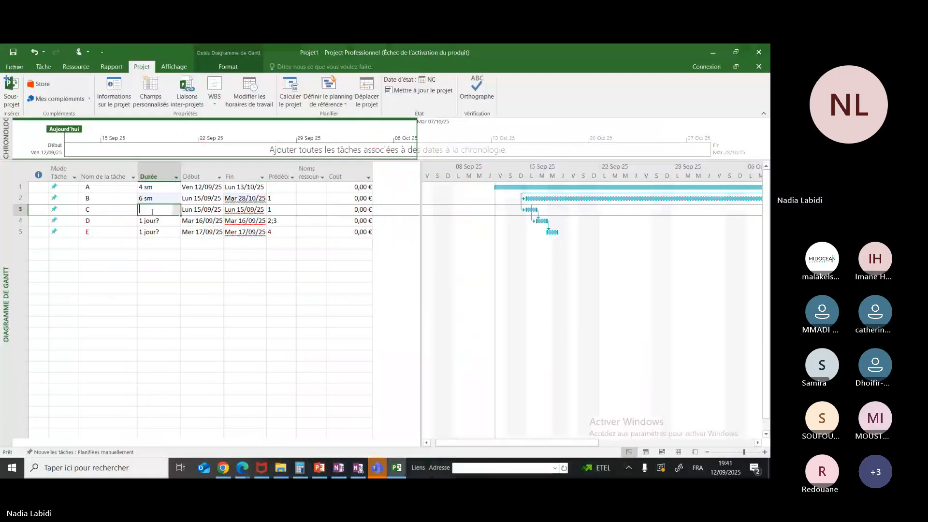
type("3 sm")
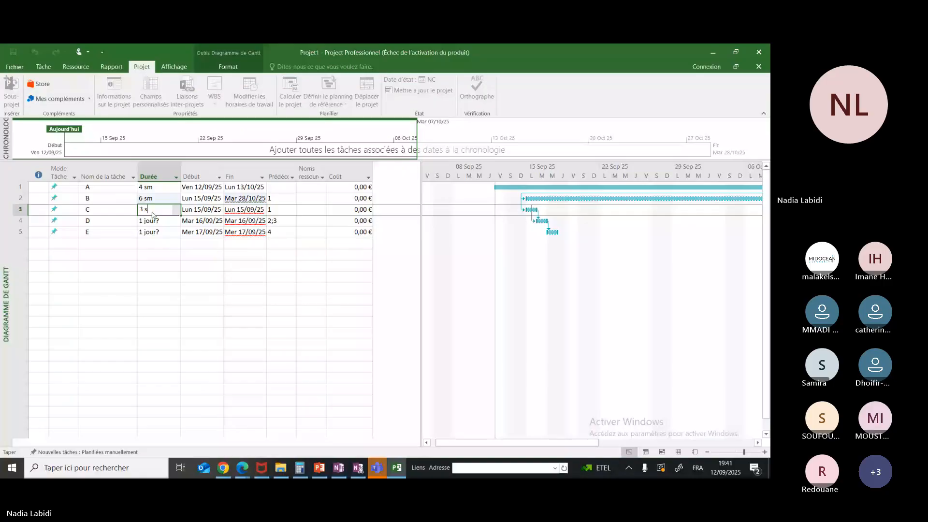
Set the duration of task D to 2 weeks and of task E to 5 weeks
left_click(159, 221)
type("2")
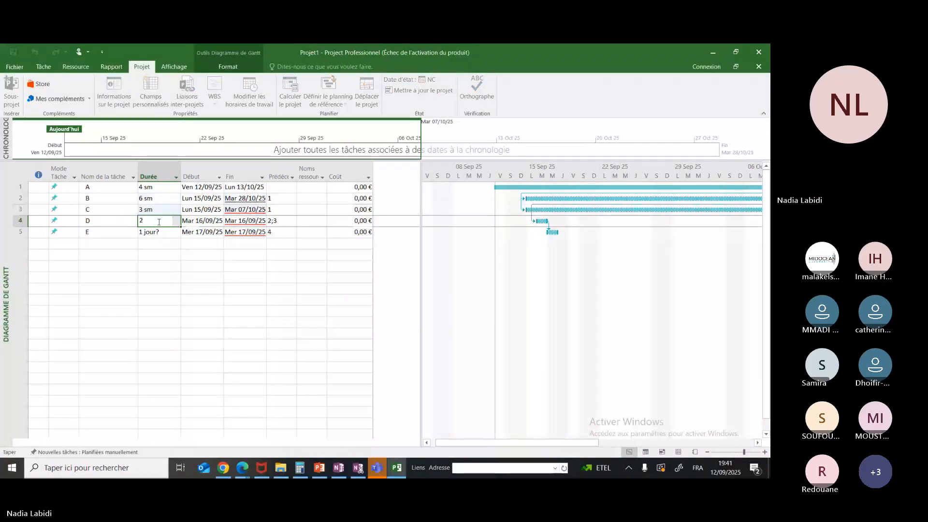
type("s")
left_click(163, 231)
type("5s")
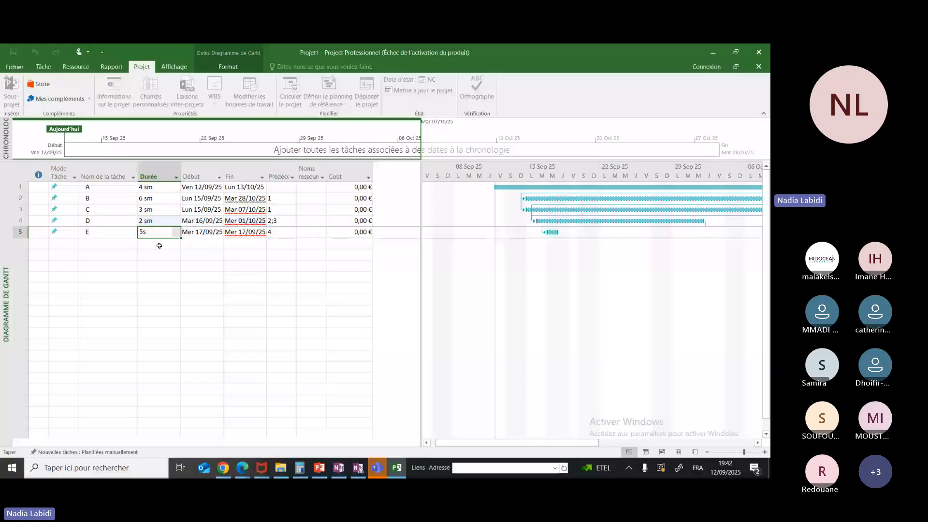
left_click(159, 246)
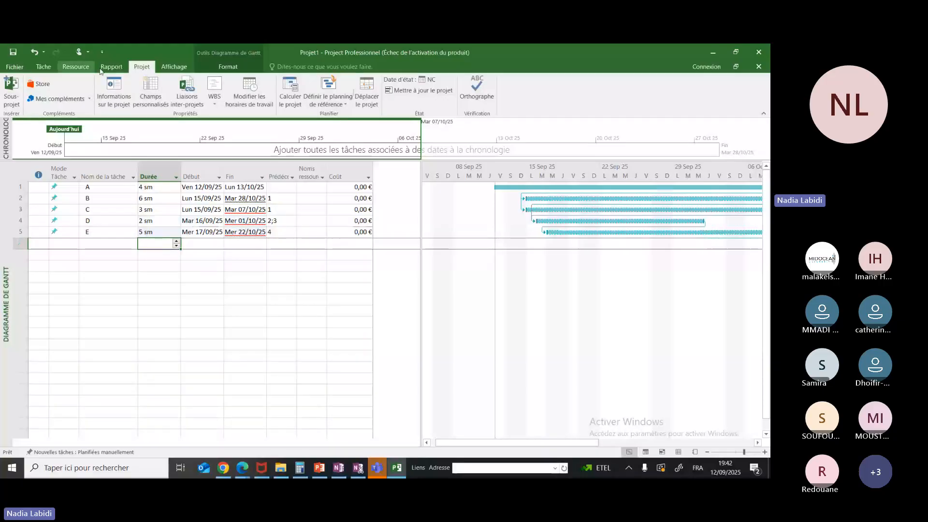
Zoom the Gantt chart to fit the entire project and align its divider with the task table's last column
left_click(173, 66)
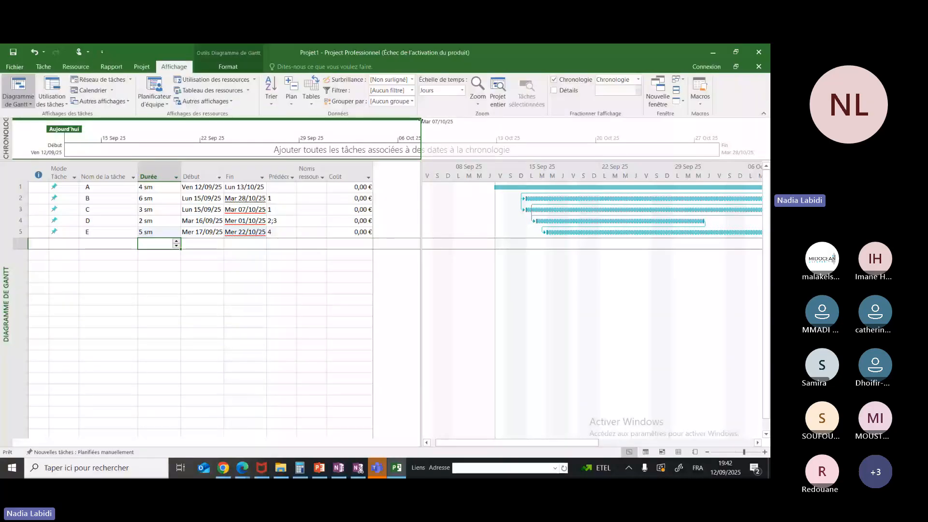
left_click(477, 103)
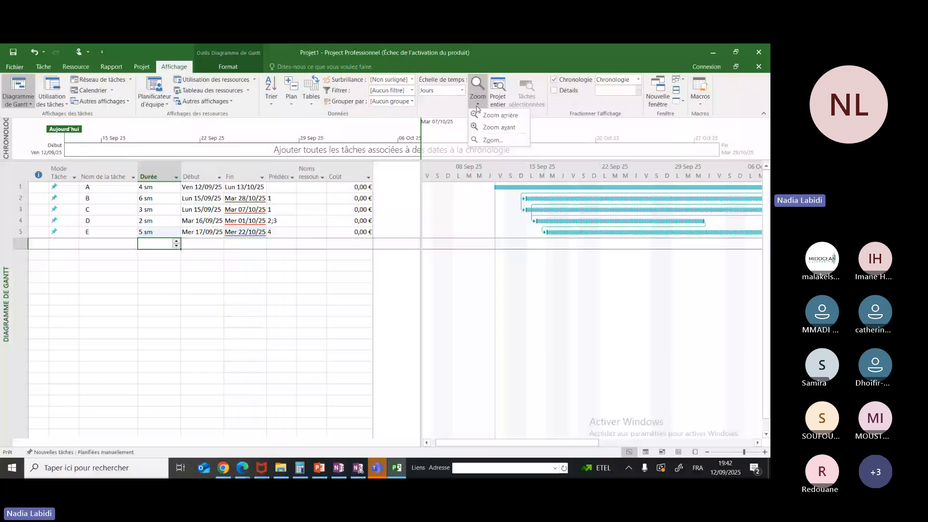
left_click(493, 139)
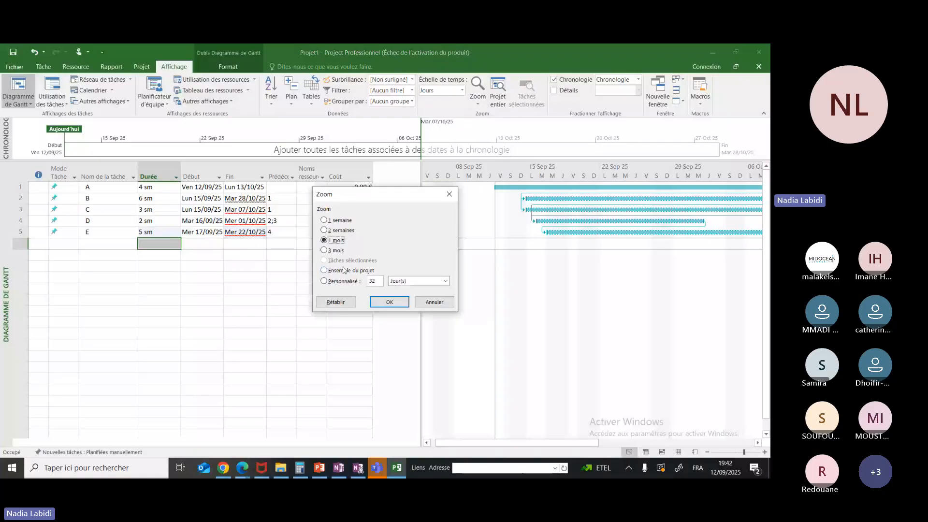
left_click(345, 270)
left_click(389, 301)
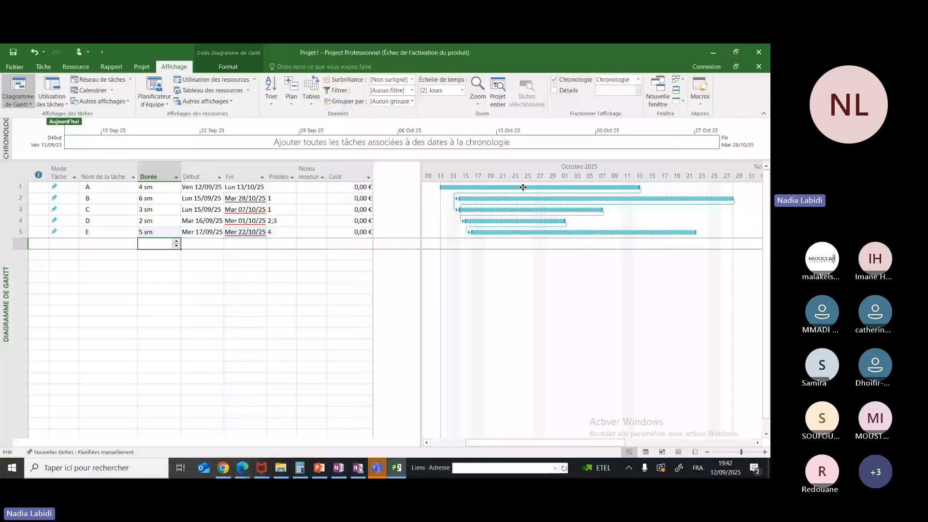
left_click(502, 220)
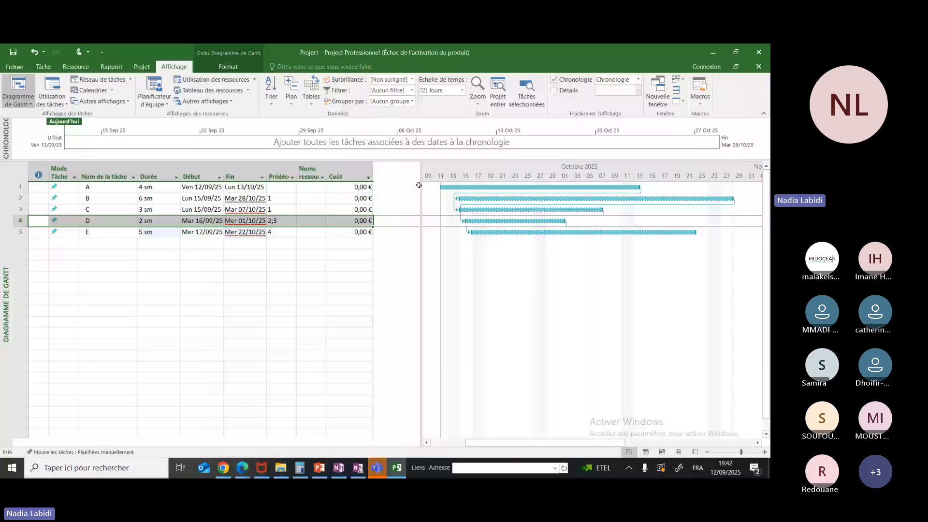
double_click(418, 185)
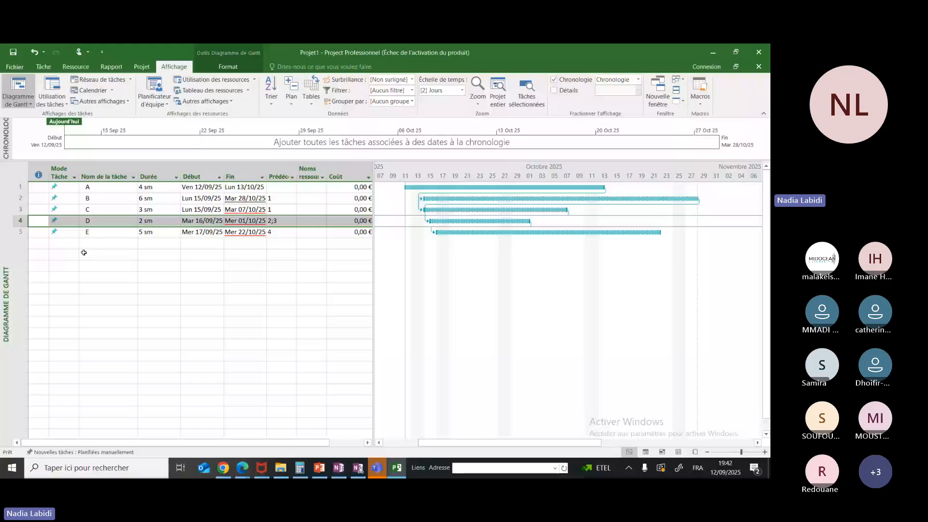
Add two new tasks named e1 and e2 below task E
left_click(111, 246)
type("e1")
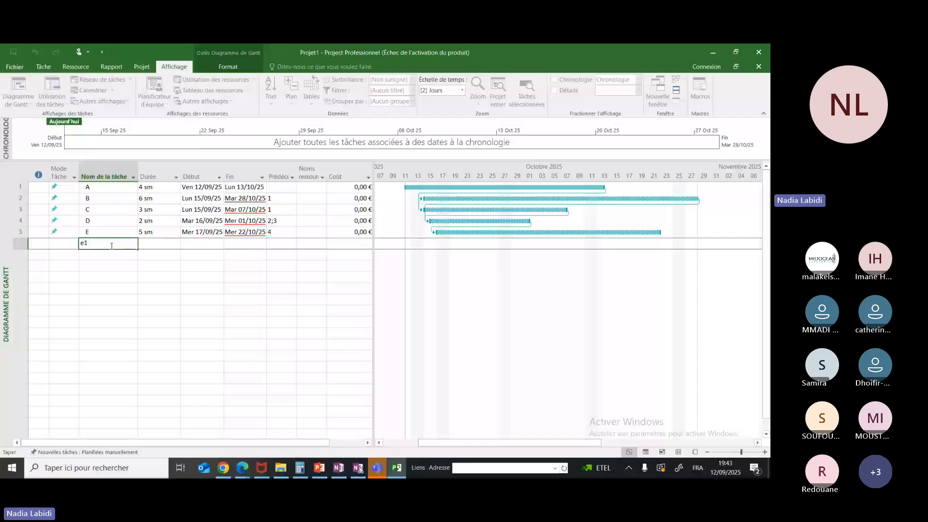
left_click(106, 254)
type("e2")
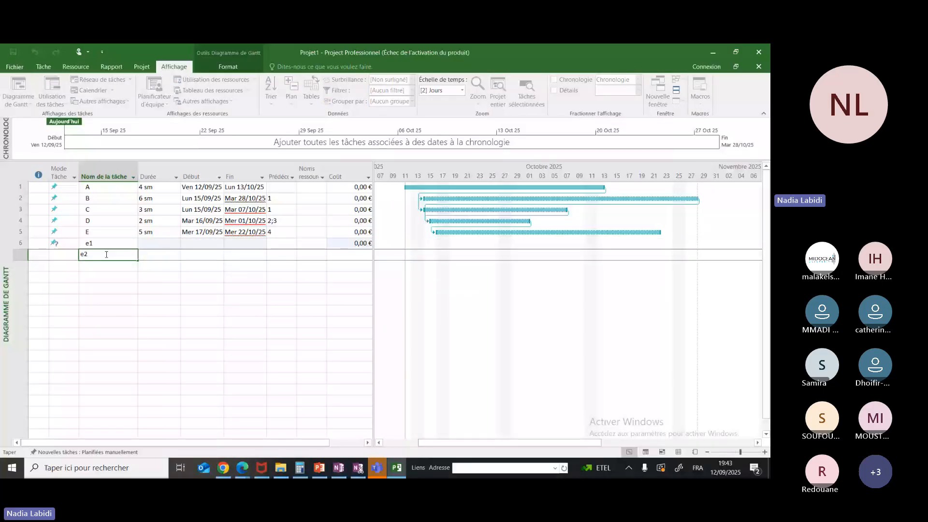
Indent e1 and e2 as subtasks of task E, and collapse E to hide them
left_click(105, 243)
left_click(106, 244)
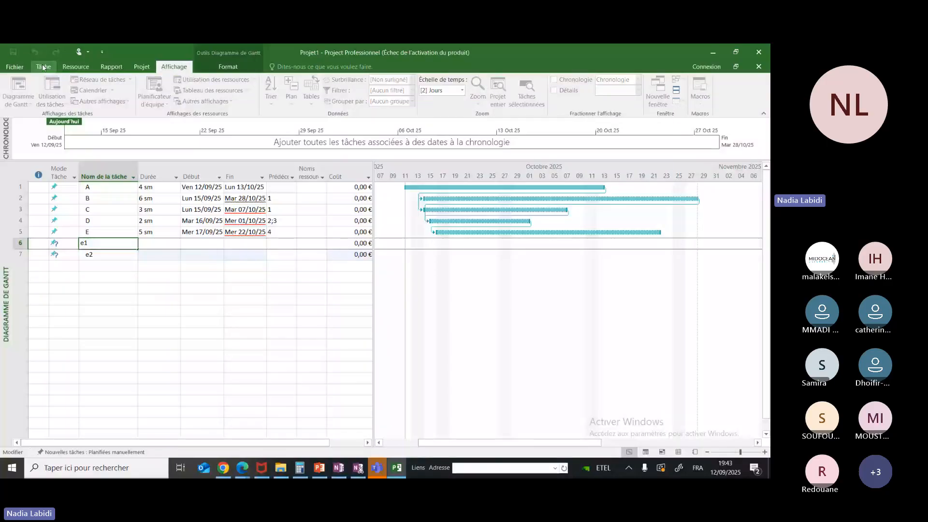
left_click(43, 67)
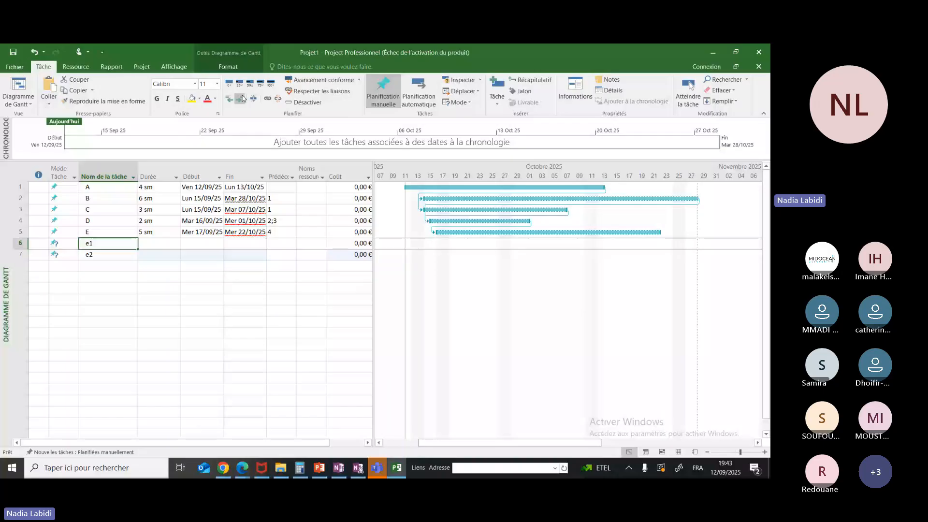
left_click(243, 98)
left_click(124, 255)
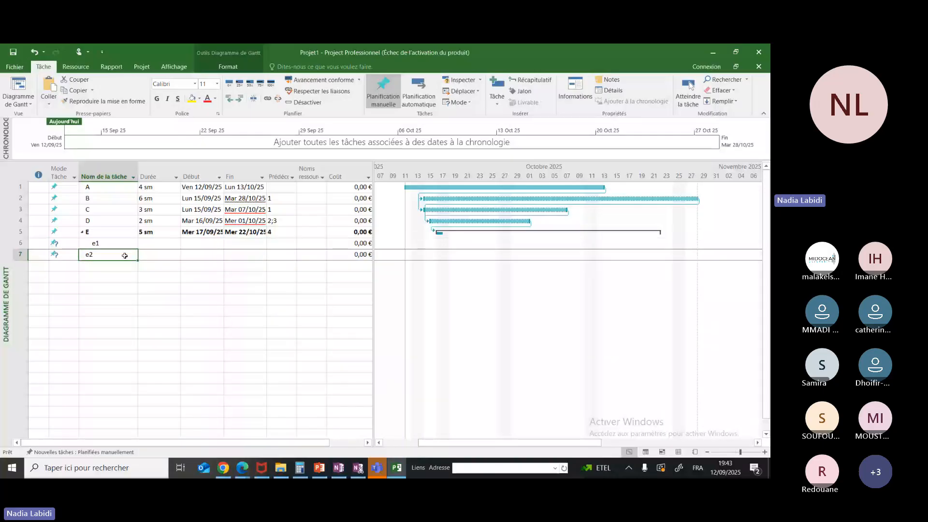
left_click(236, 101)
left_click(82, 233)
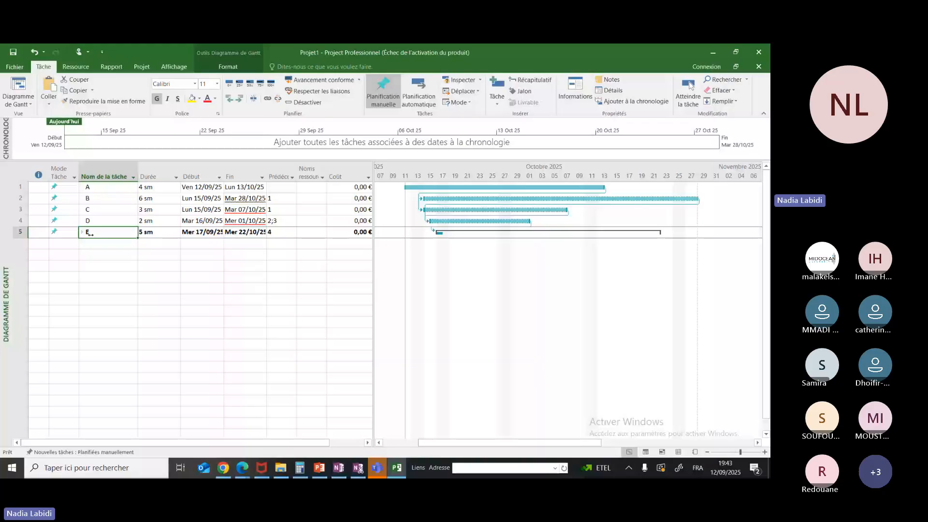
Switch to the PowerPoint presentation, examine the WBS slide's task and sub-task breakdown, and return to Microsoft Project
left_click(321, 469)
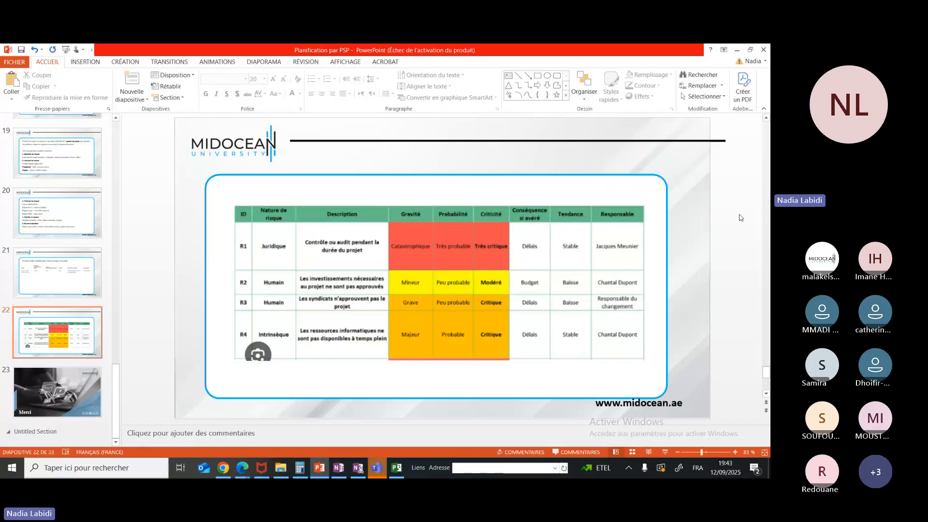
left_click(766, 214)
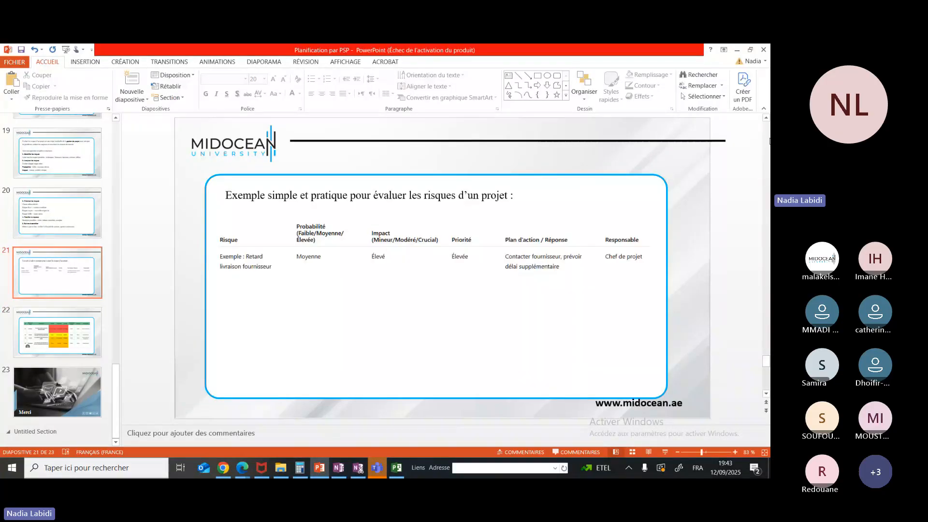
left_click_drag(766, 214, 770, 130)
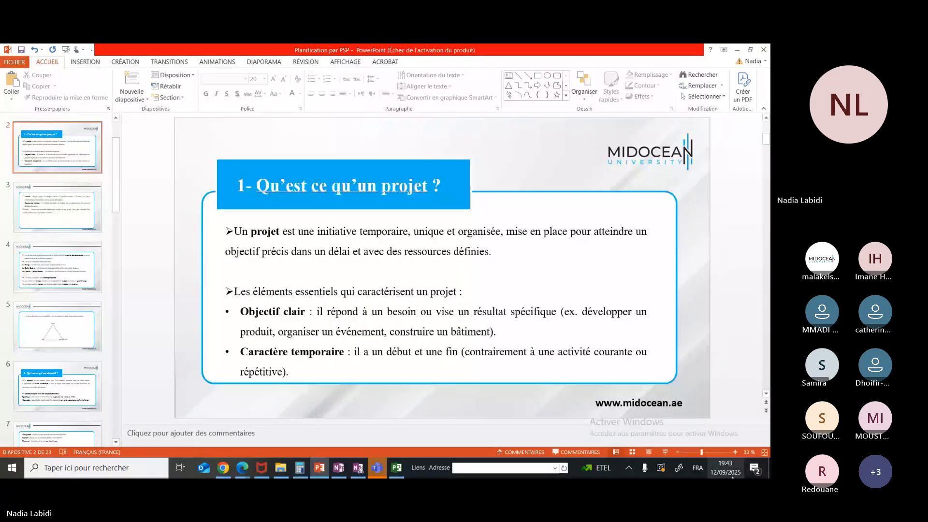
left_click(768, 385)
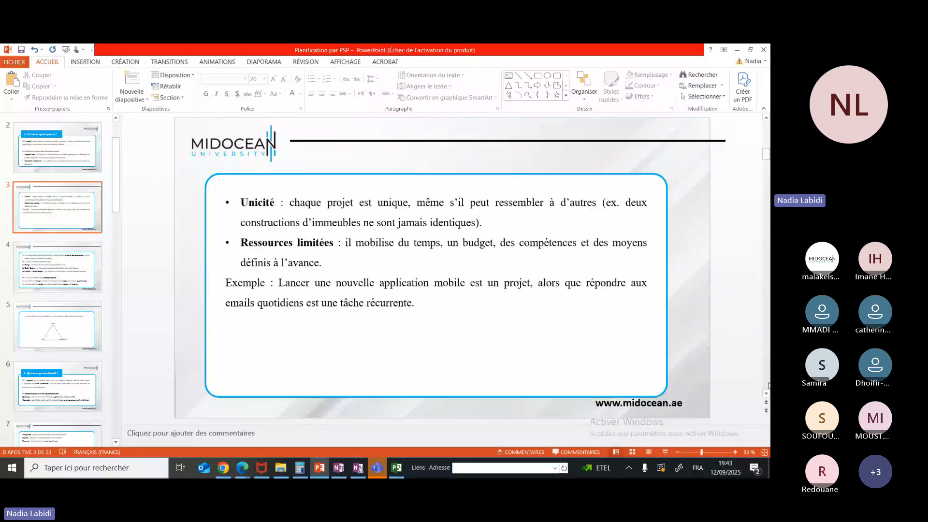
scroll(404, 216, "down", 7)
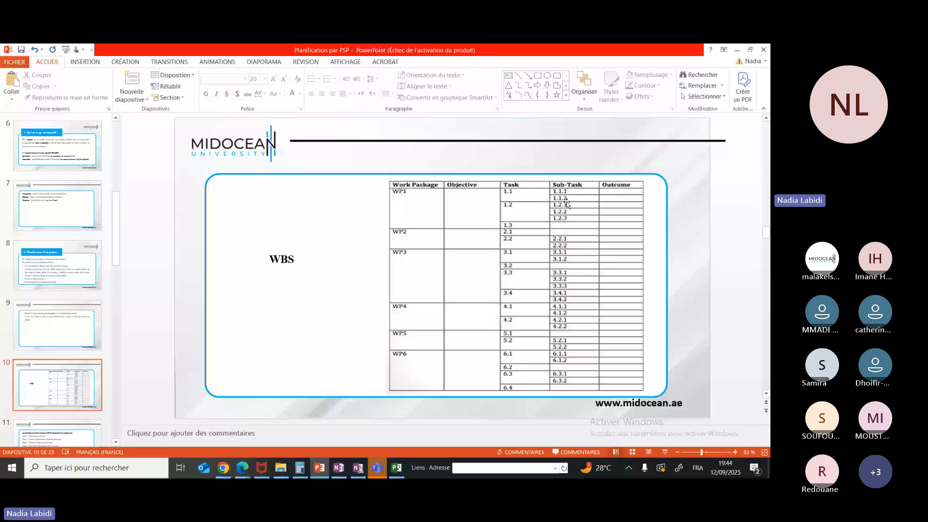
key("alt+Tab")
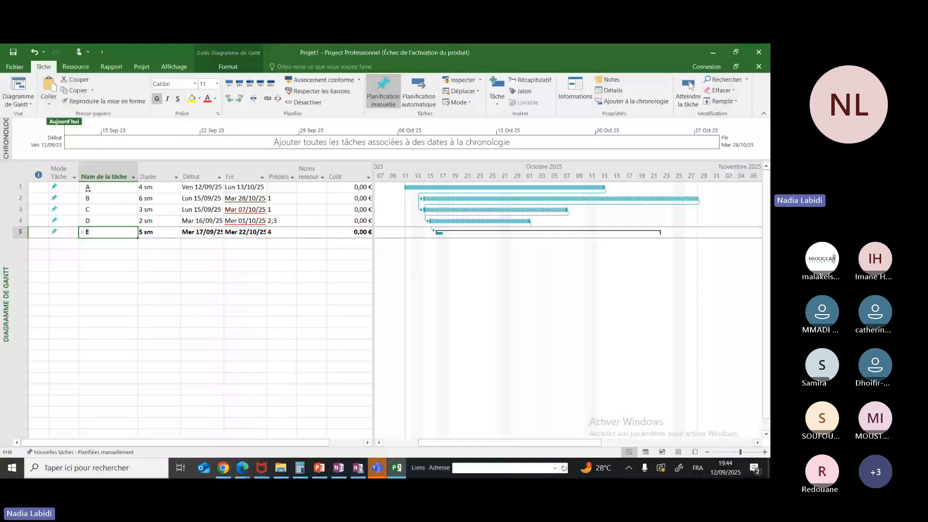
Expand and collapse task E's subtasks, and display the plan as a task network (Réseau de tâches)
left_click(83, 232)
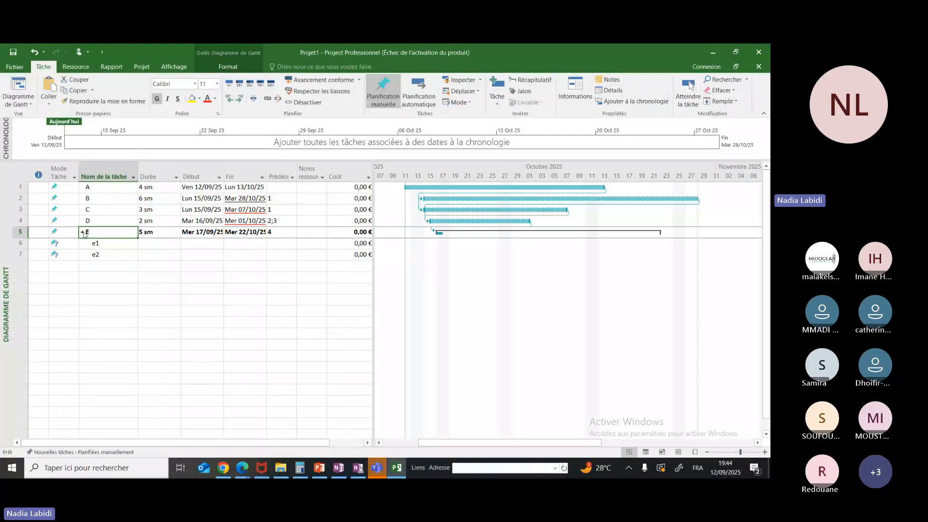
left_click(82, 232)
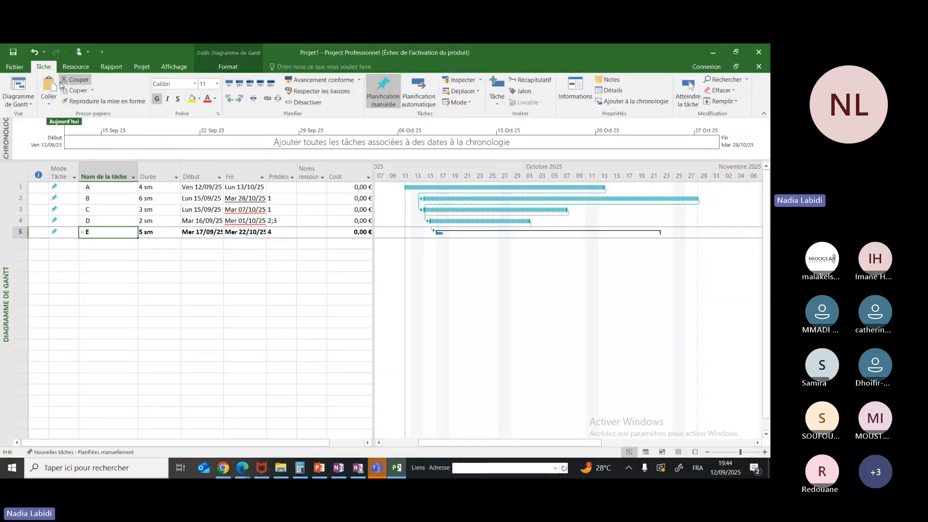
left_click(31, 105)
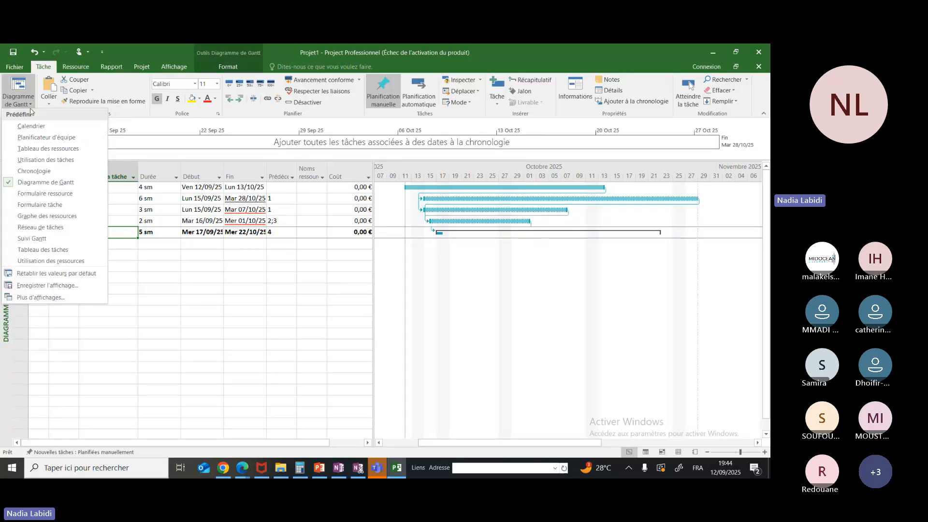
left_click(47, 227)
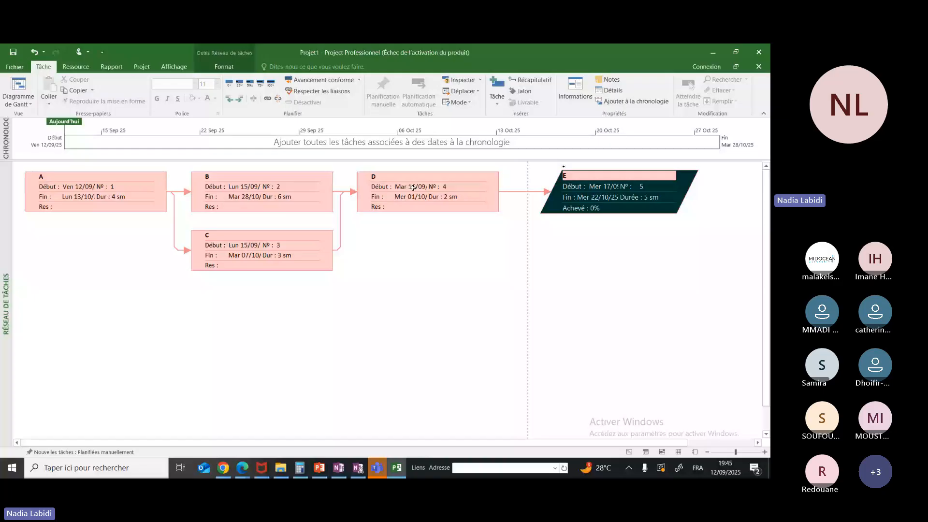
Look through the available resource, cost and in-progress reports, and open the critical tasks report (Tâches critiques)
left_click(111, 66)
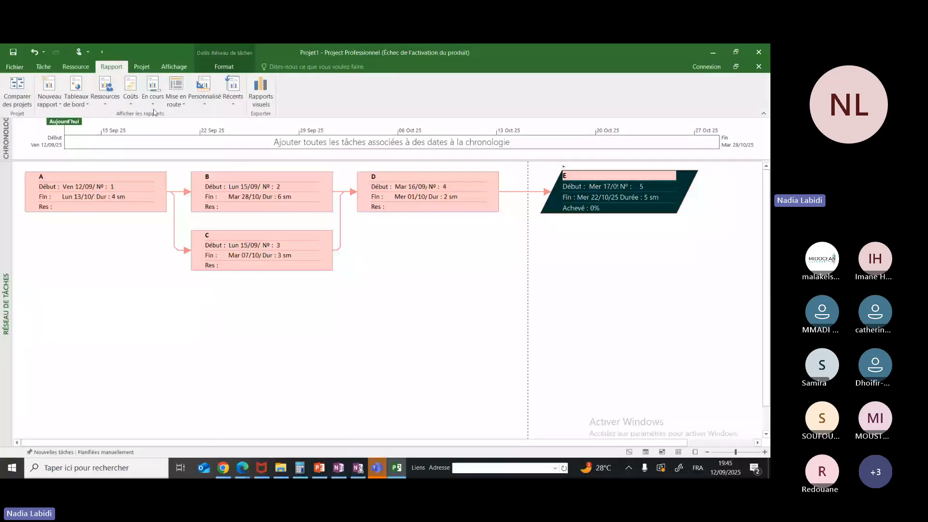
left_click(105, 104)
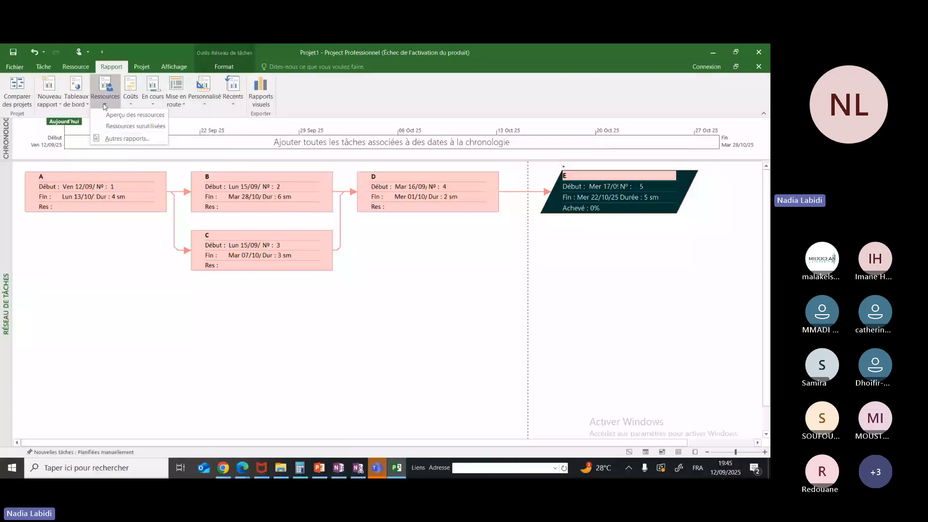
left_click(130, 105)
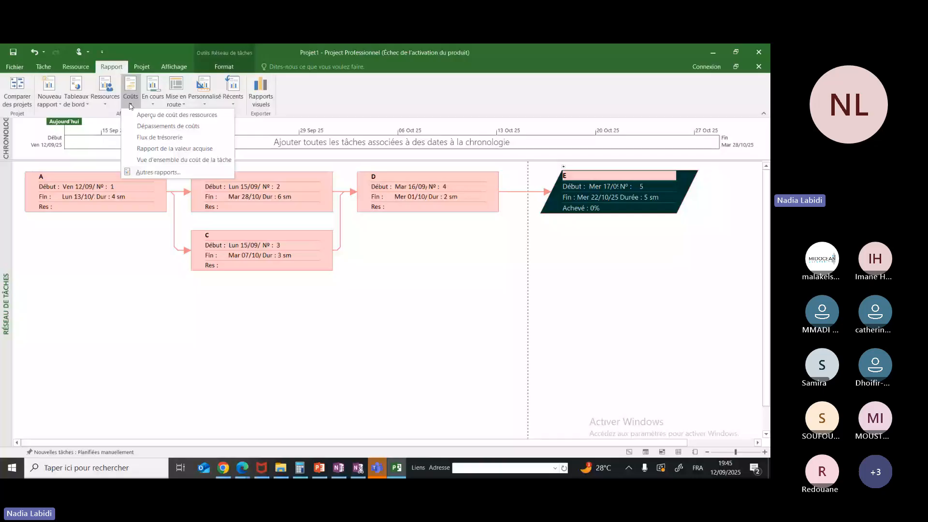
left_click(150, 110)
left_click(152, 104)
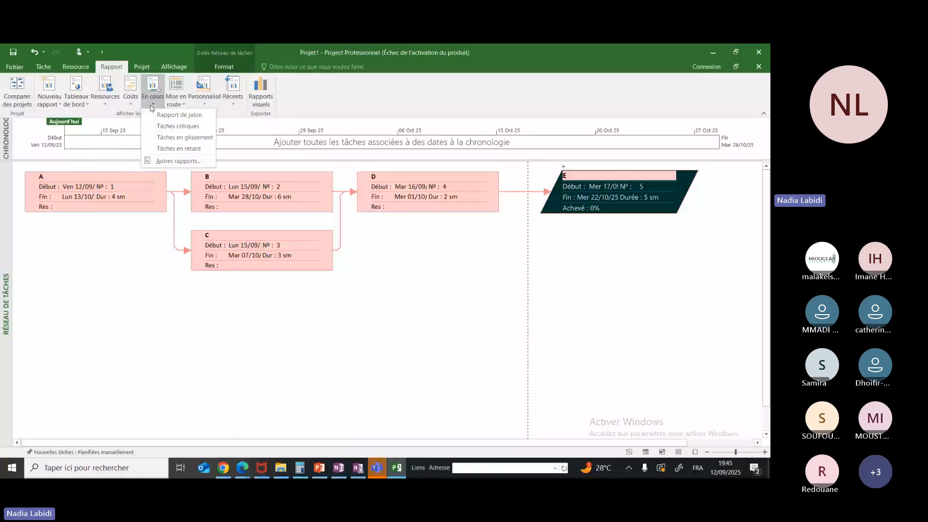
left_click(163, 126)
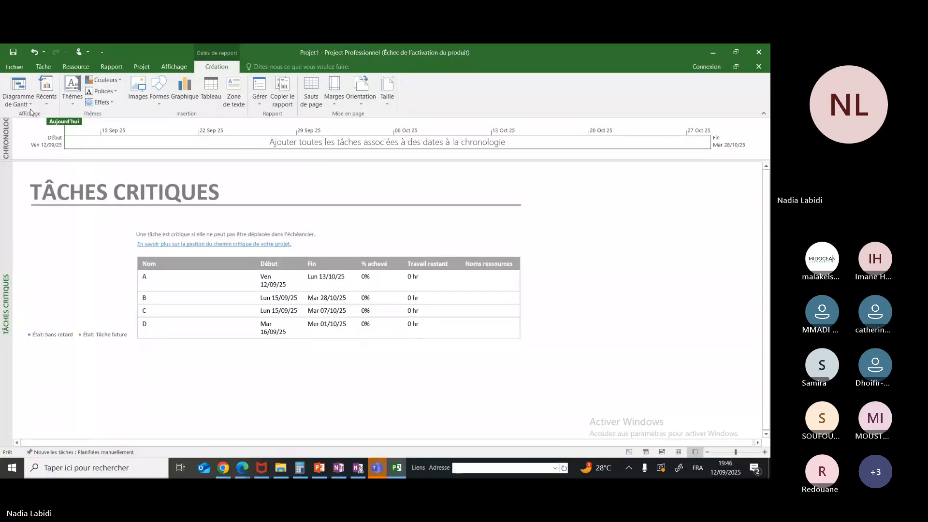
Go back to the task network to review it, and reopen the critical tasks report
left_click(28, 83)
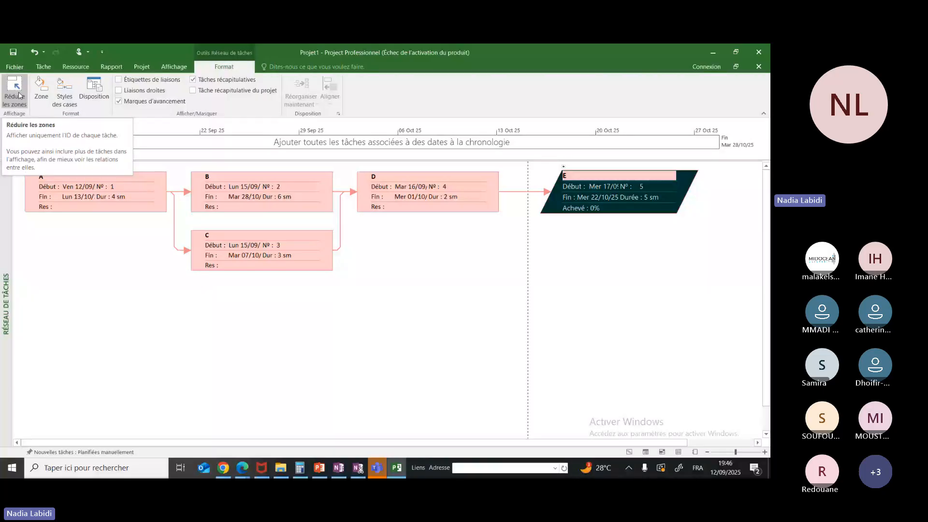
left_click(111, 67)
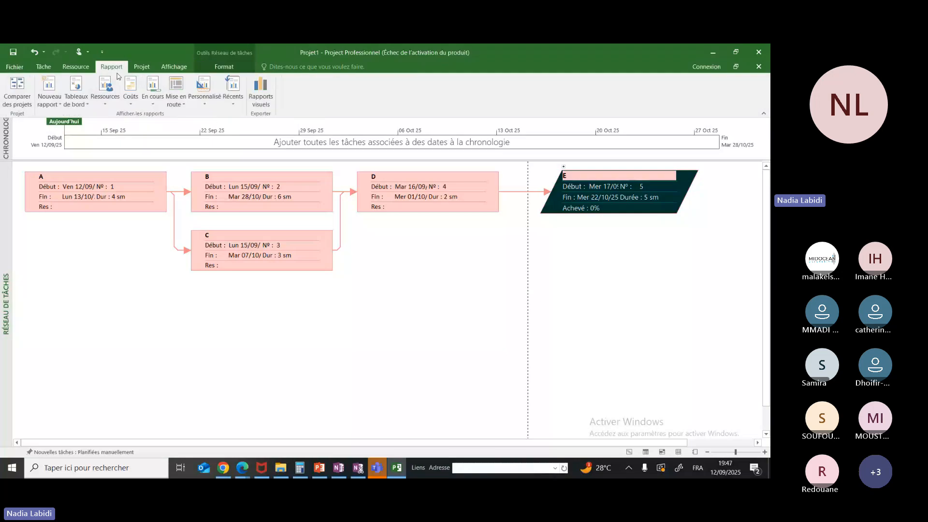
left_click(153, 102)
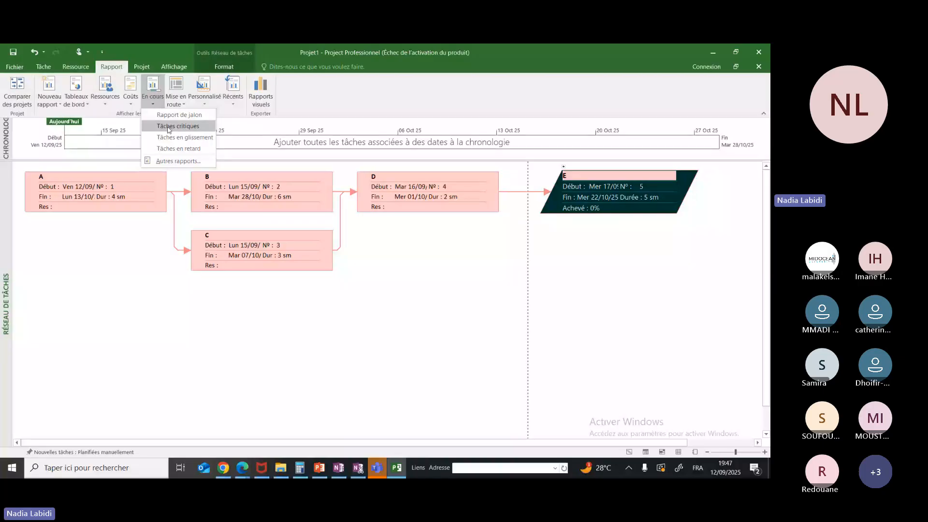
left_click(168, 127)
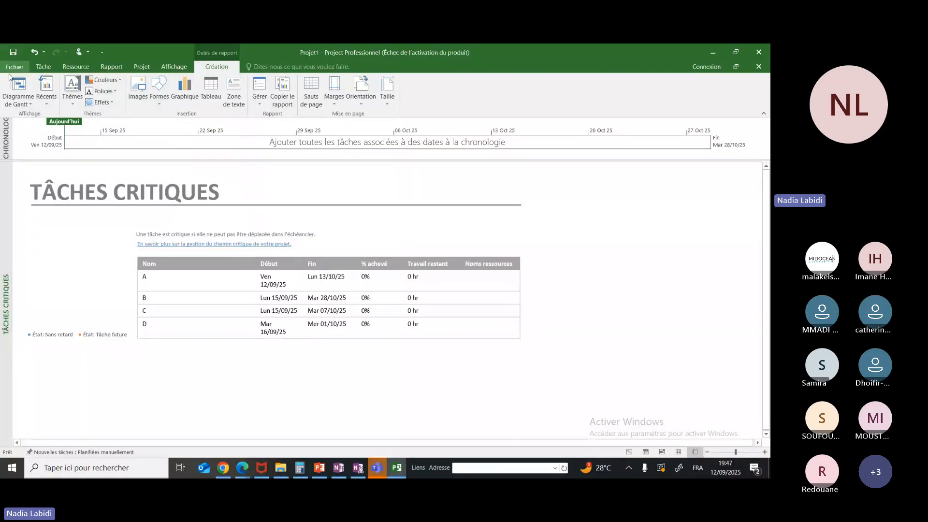
Return from the critical tasks report to the Gantt chart view (Diagramme de Gantt)
left_click(18, 92)
left_click(28, 107)
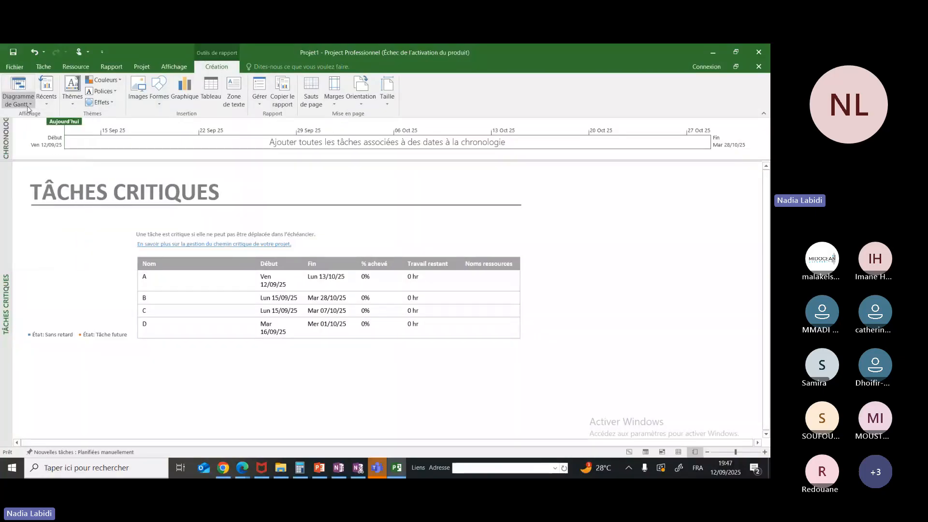
left_click(28, 107)
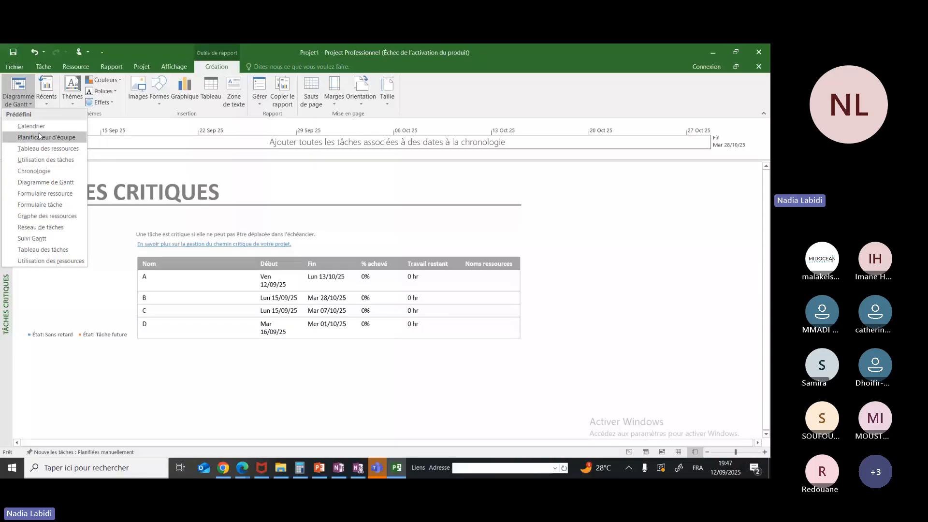
left_click(46, 181)
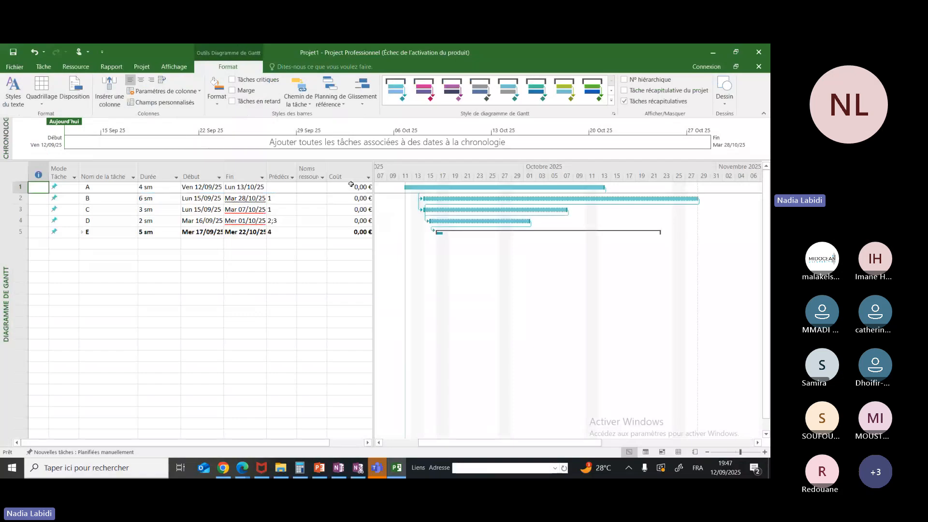
left_click(86, 63)
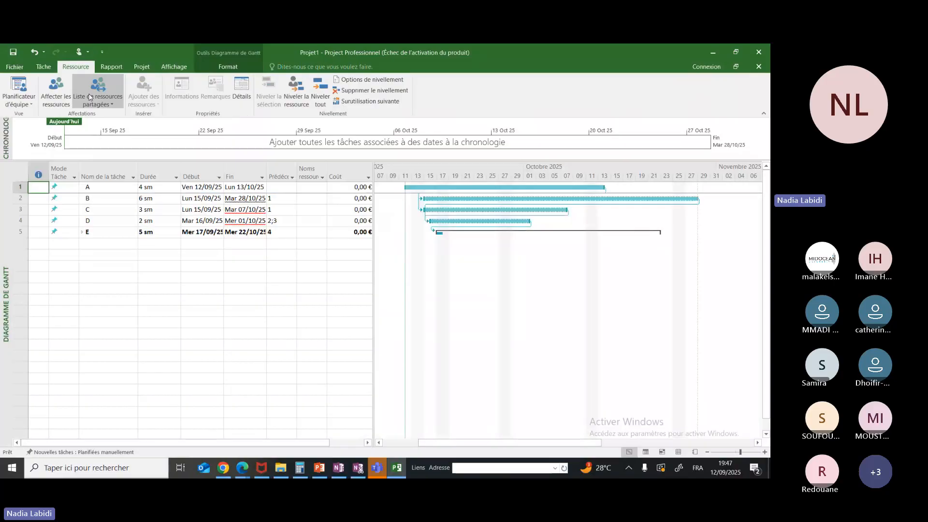
double_click(336, 187)
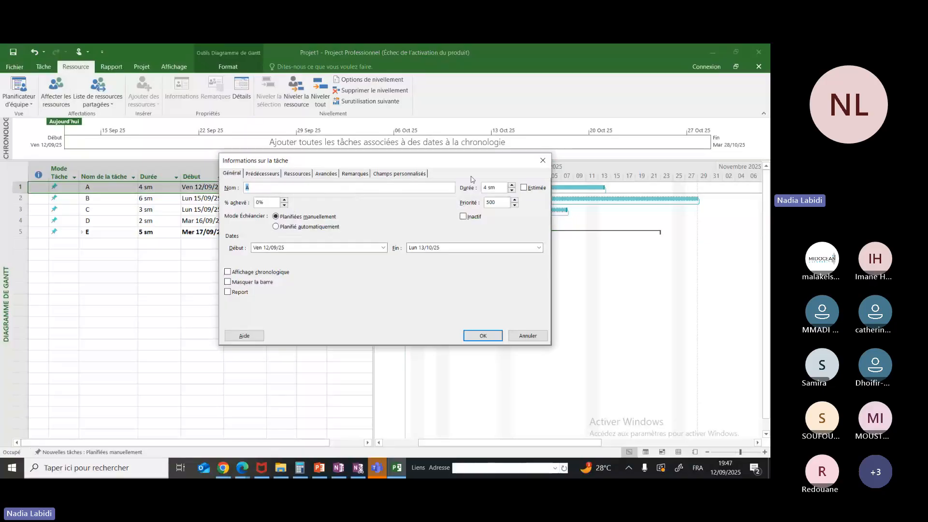
left_click(543, 160)
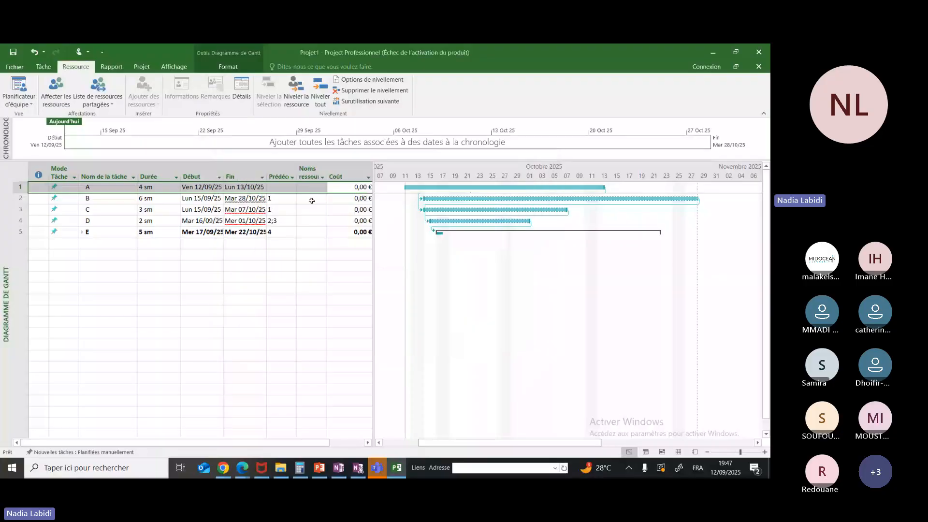
Add a resource named RH to task A in its task information and confirm the assignment
double_click(312, 187)
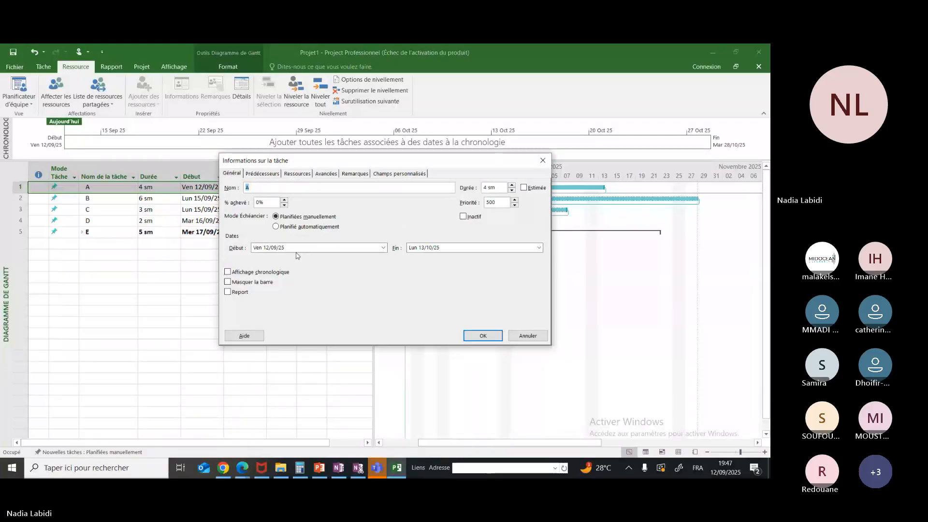
left_click(296, 173)
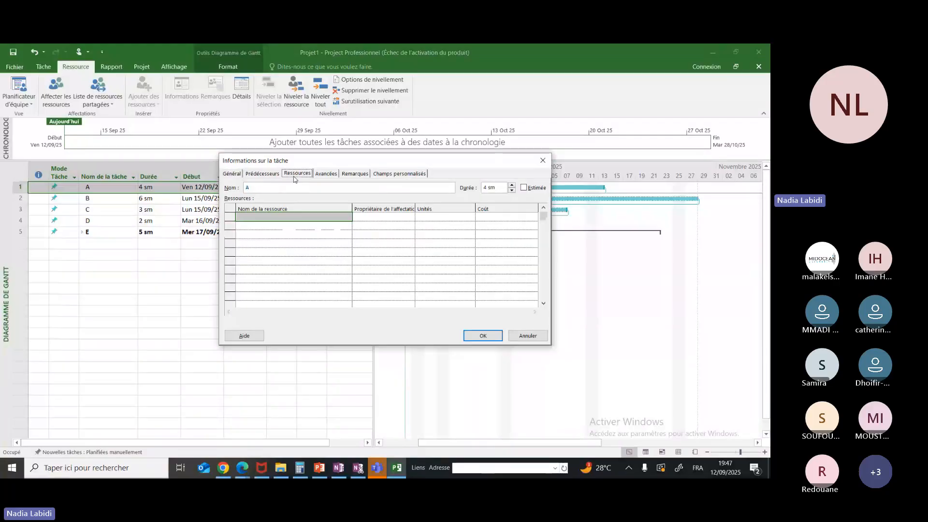
left_click(339, 217)
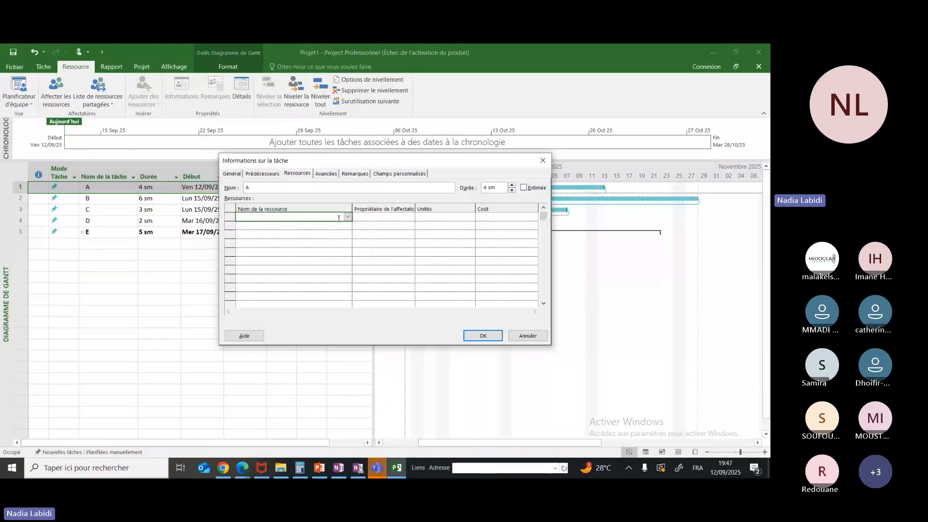
type("RH")
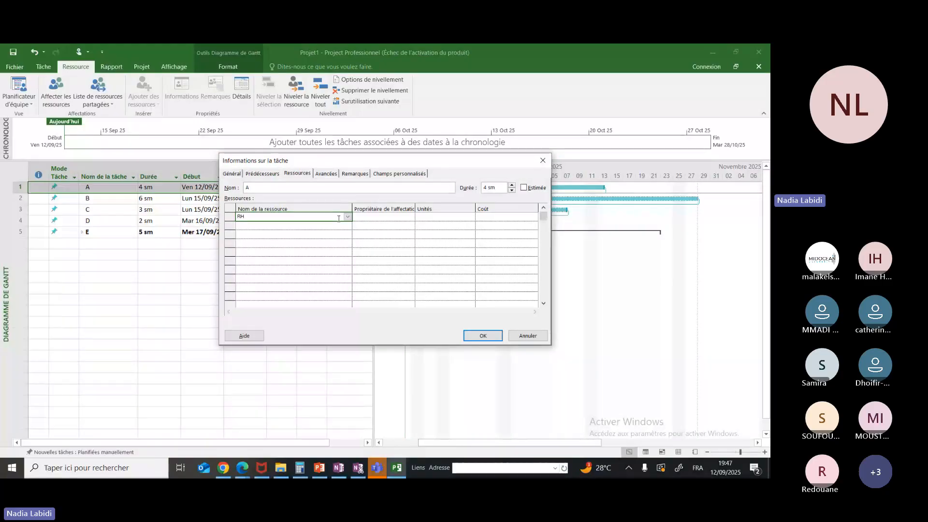
left_click(411, 215)
mouse_move(396, 475)
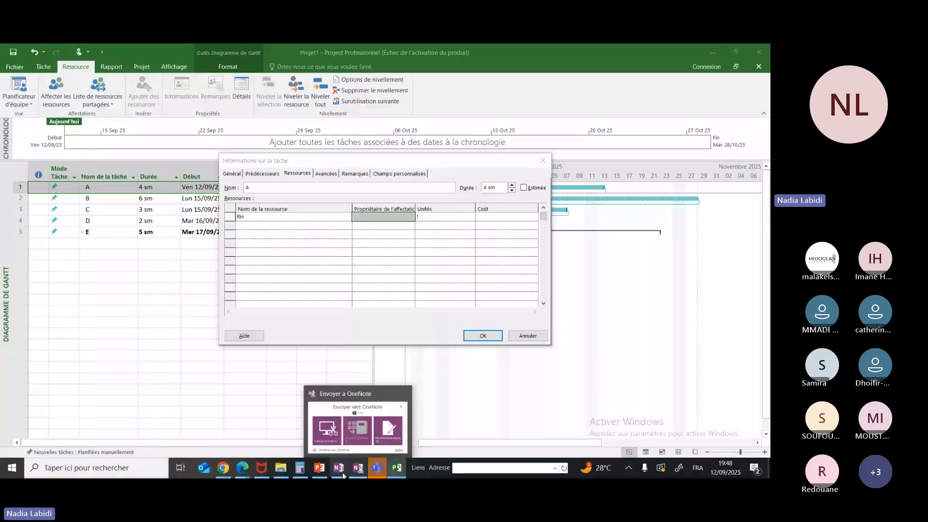
mouse_move(339, 475)
mouse_move(324, 443)
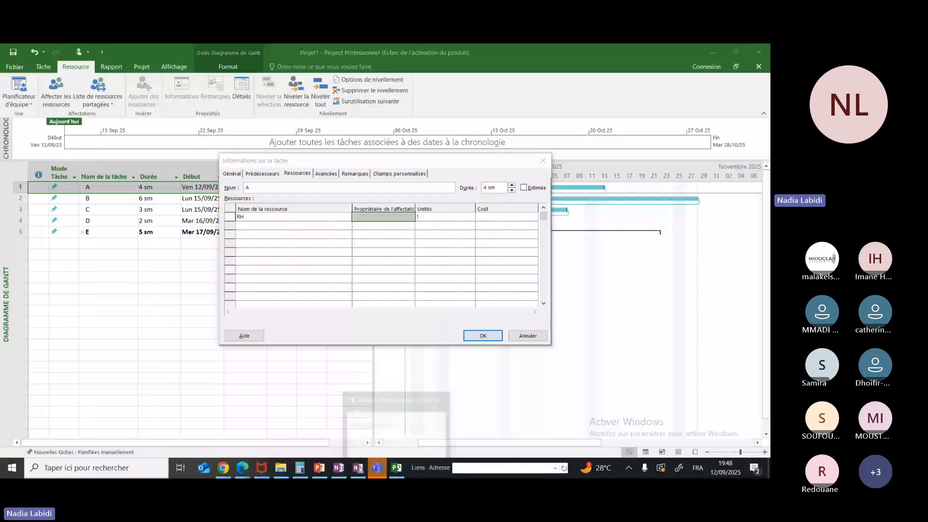
left_click(483, 335)
Assign the existing RH resource to task B with 2 units
left_click(306, 200)
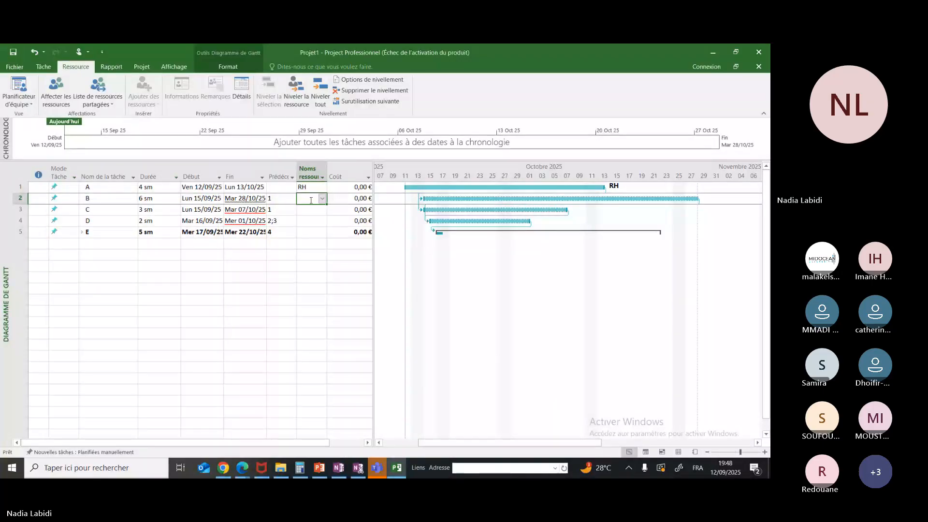
double_click(311, 199)
left_click(348, 219)
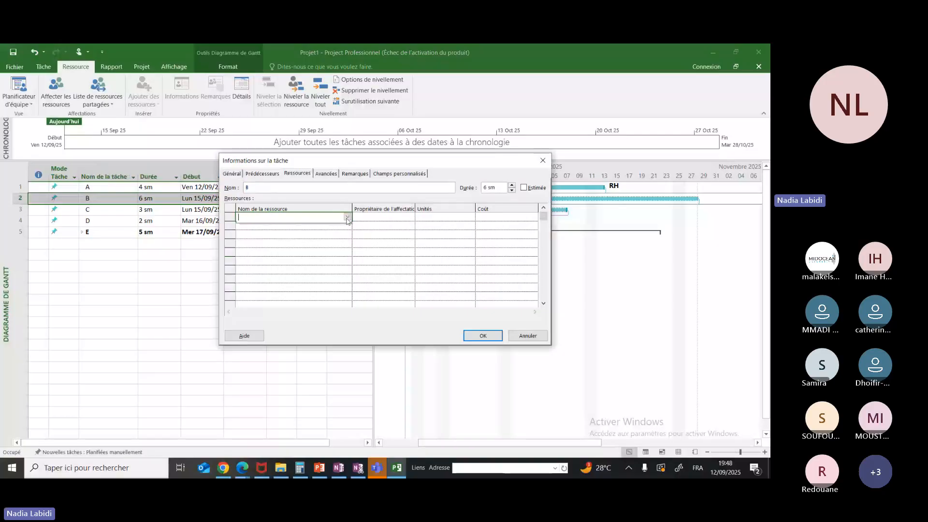
left_click(347, 218)
left_click(305, 226)
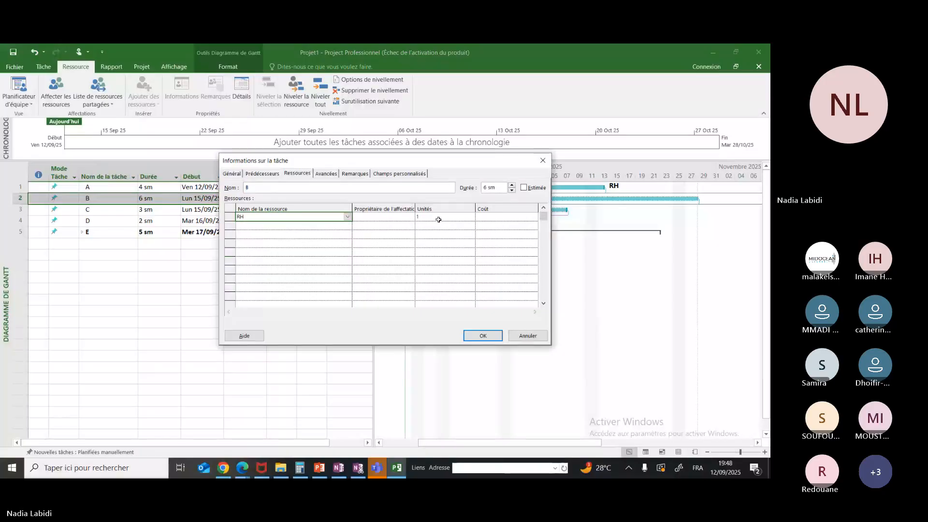
left_click(438, 220)
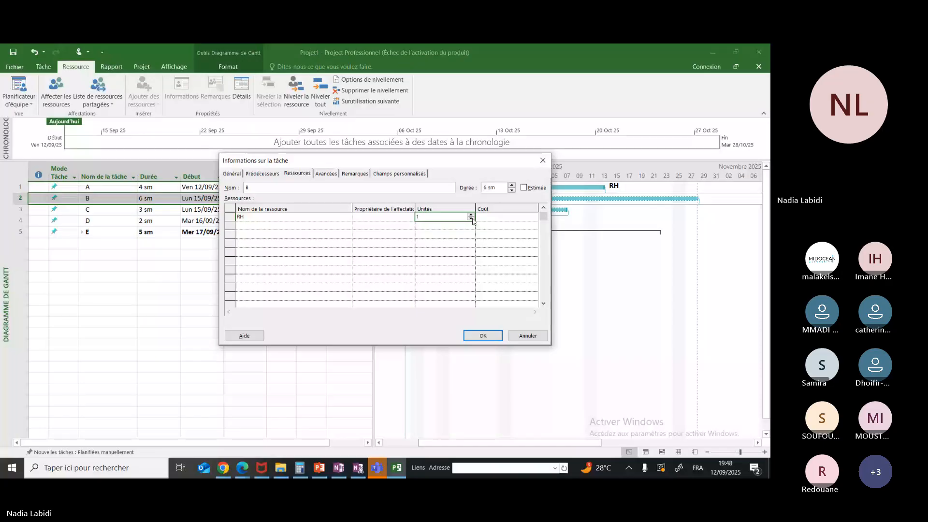
left_click(471, 216)
left_click(472, 216)
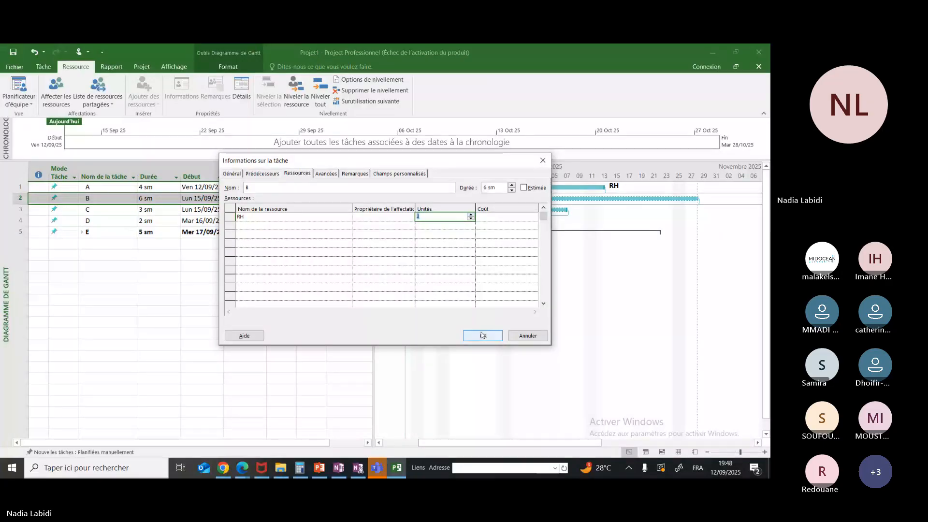
left_click(482, 335)
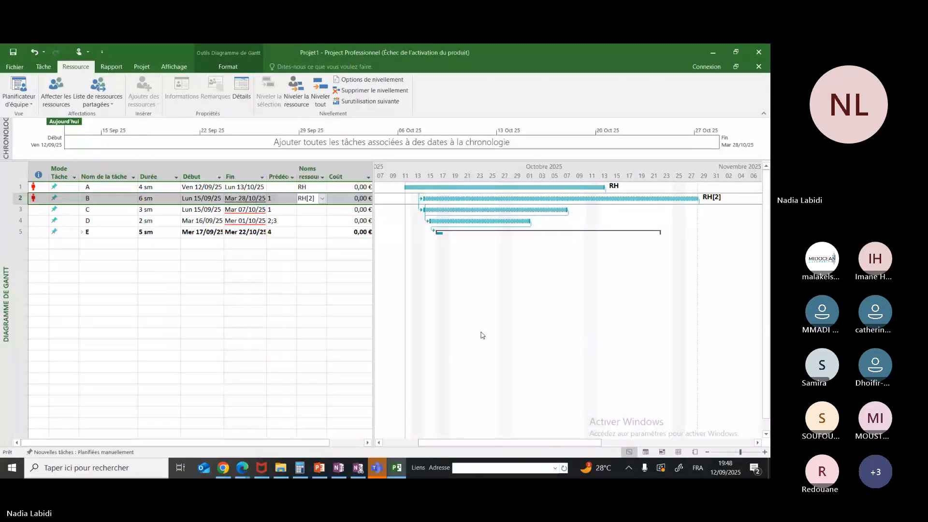
Assign the RH resource to task C with 2 units
left_click(309, 213)
double_click(310, 216)
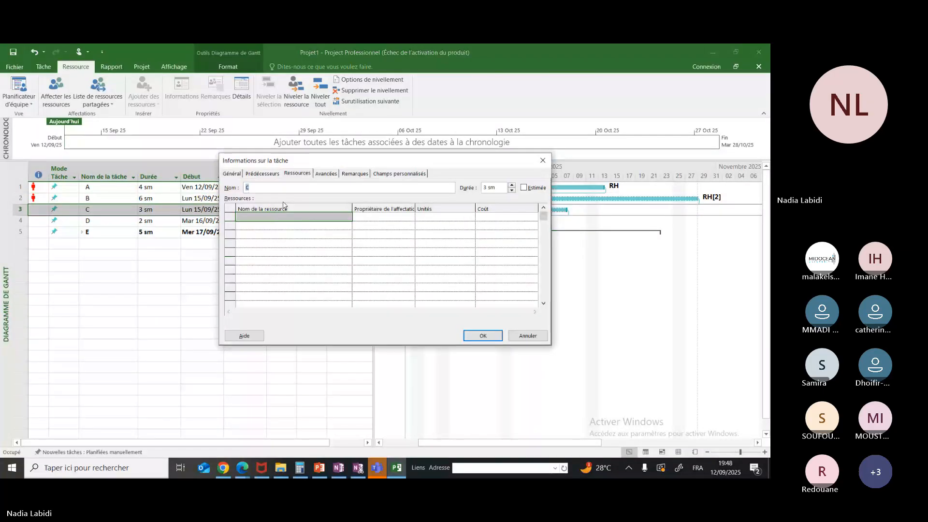
left_click(348, 219)
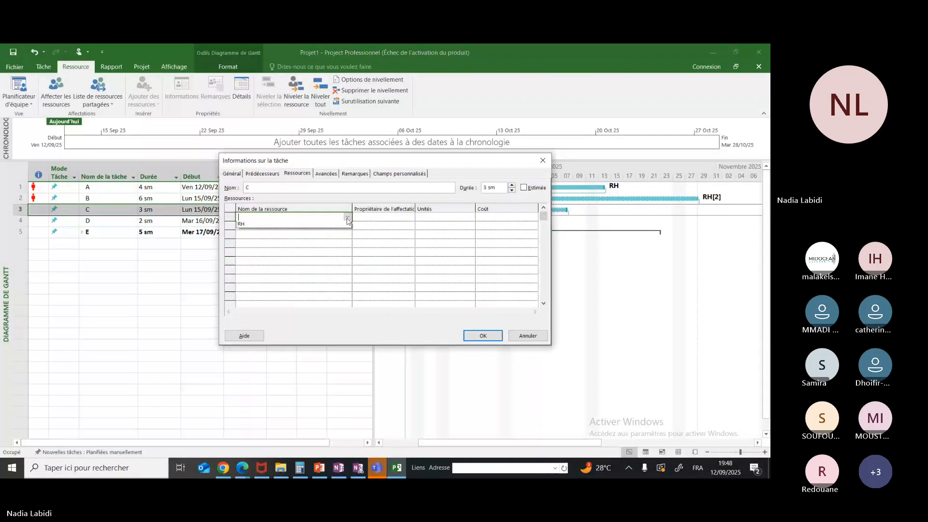
left_click(277, 226)
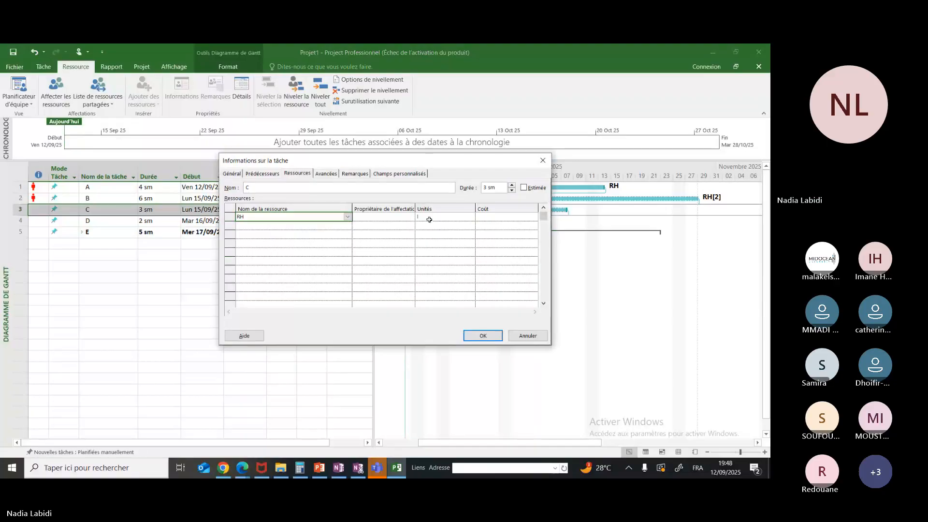
left_click(470, 218)
left_click(471, 215)
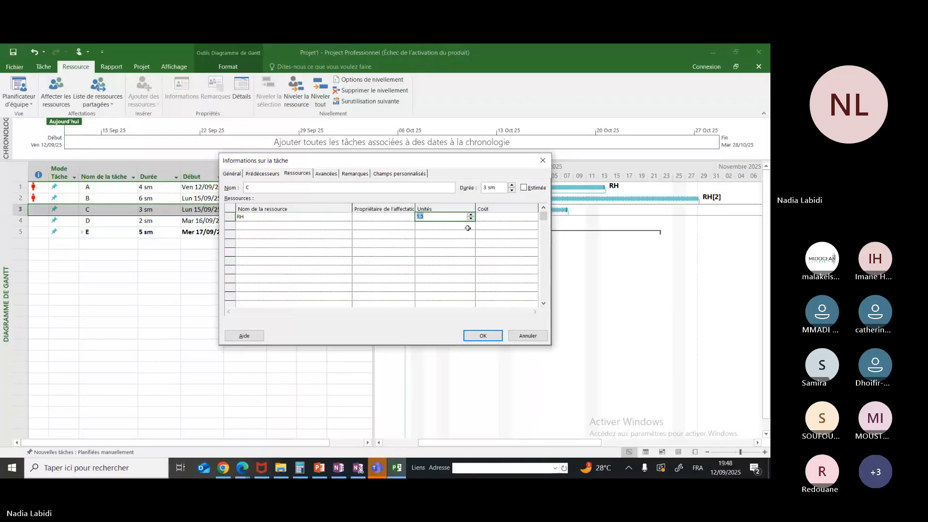
left_click(482, 336)
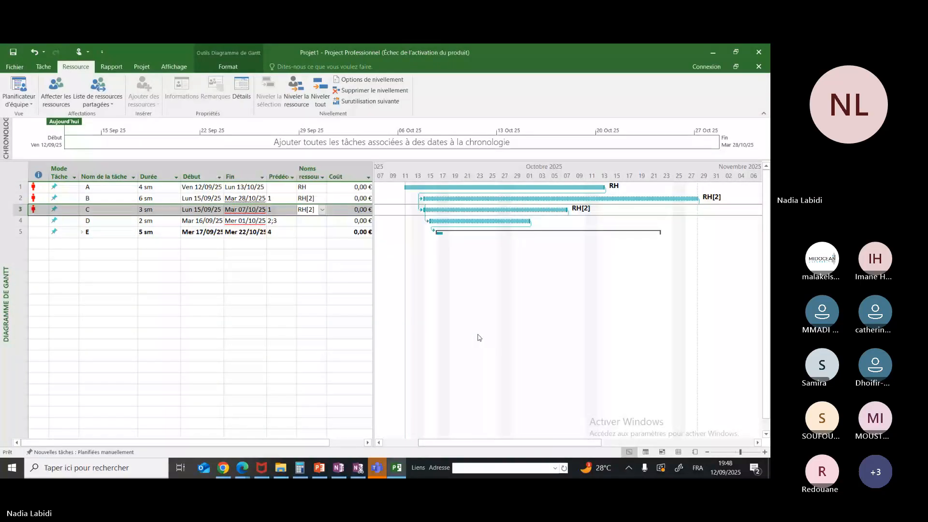
Assign the RH resource to task D with 1 unit
double_click(87, 221)
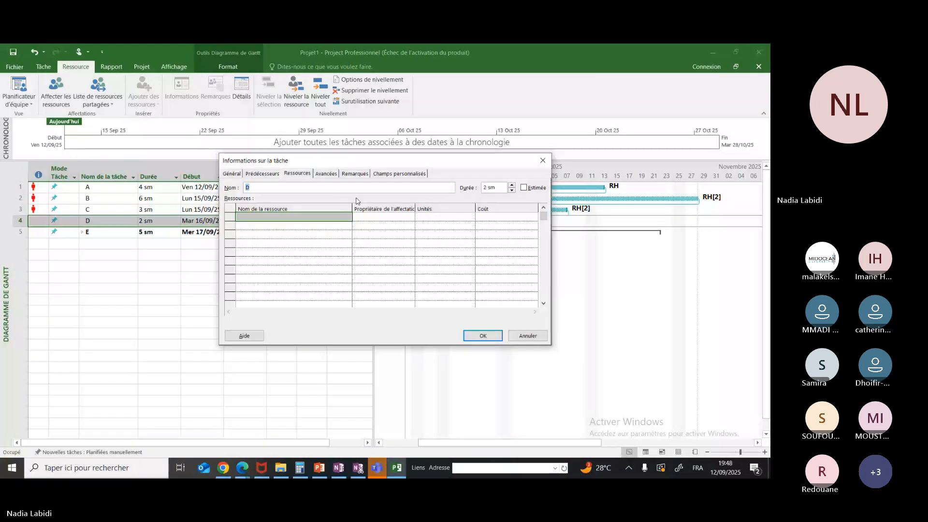
left_click(280, 173)
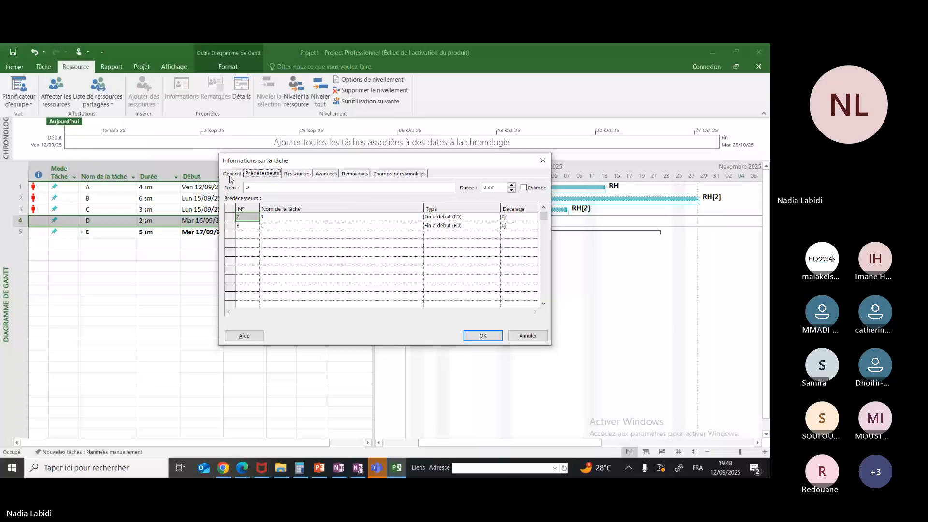
left_click(296, 174)
left_click(345, 217)
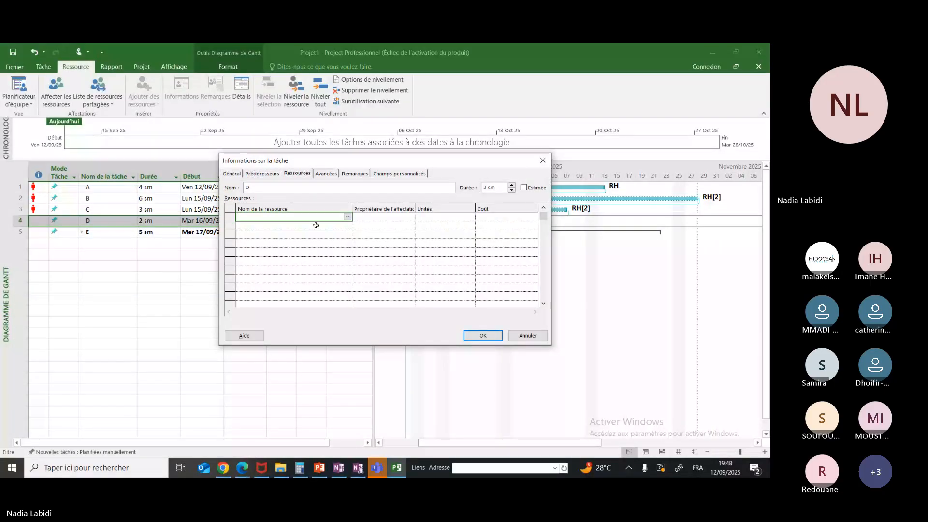
type("RH")
left_click(471, 219)
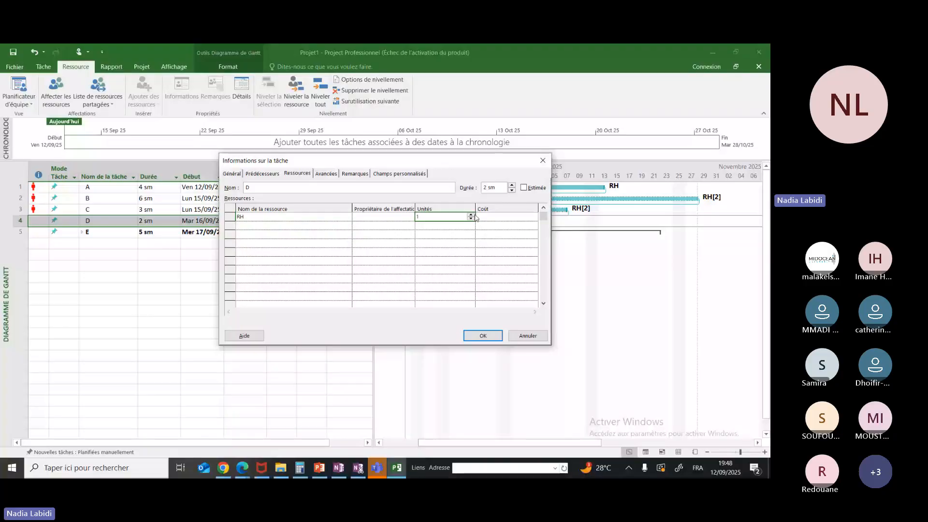
left_click(483, 335)
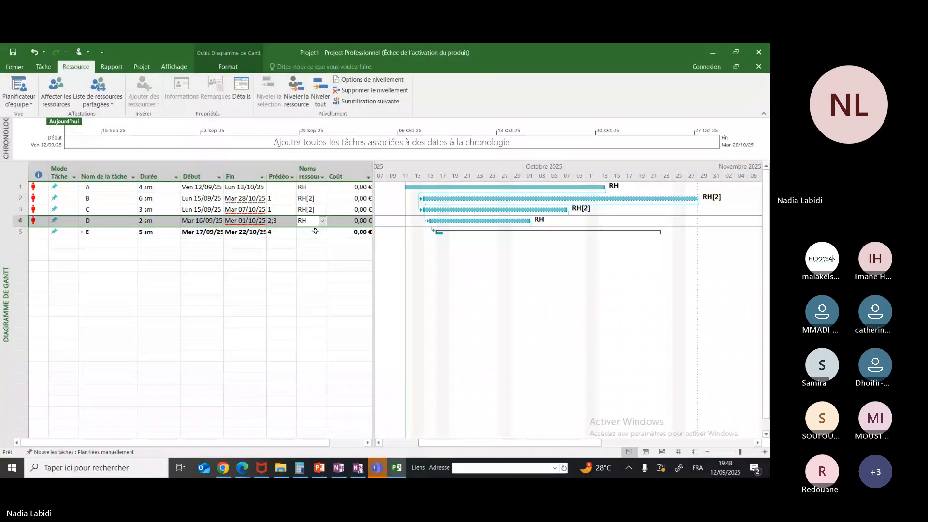
Assign the RH resource to summary task E with 3 units
double_click(315, 231)
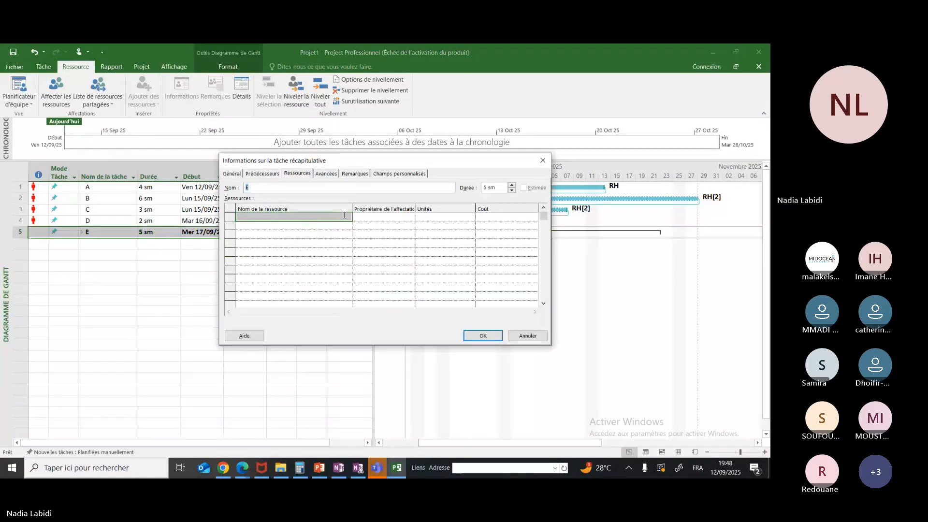
left_click(337, 216)
left_click(349, 217)
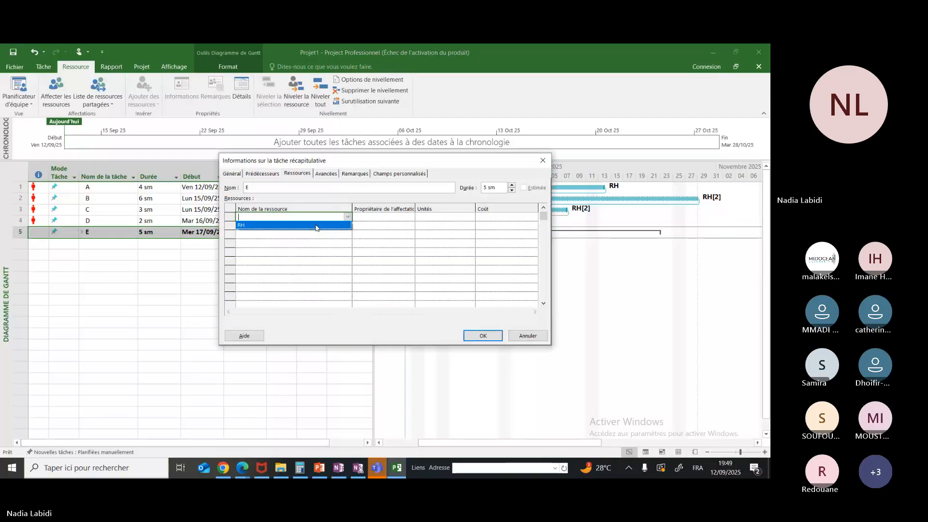
left_click(316, 225)
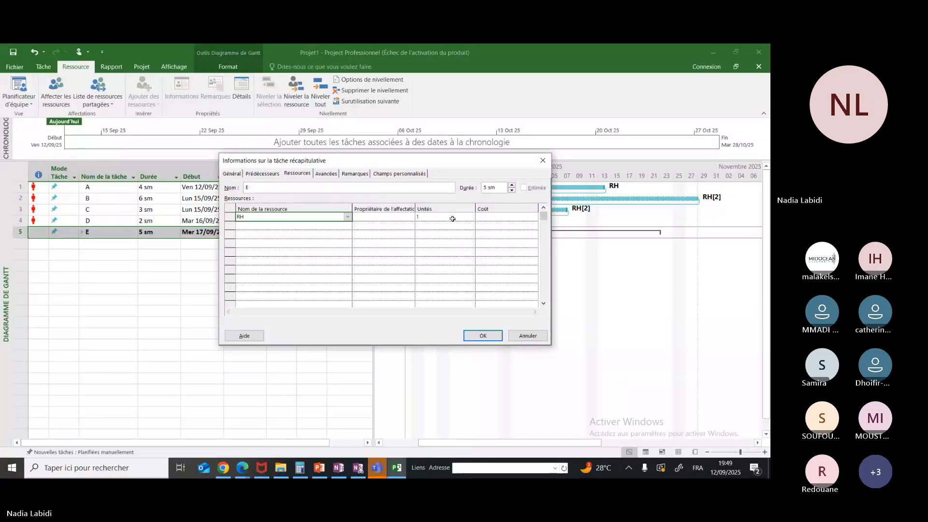
left_click(453, 219)
left_click(471, 216)
left_click(495, 338)
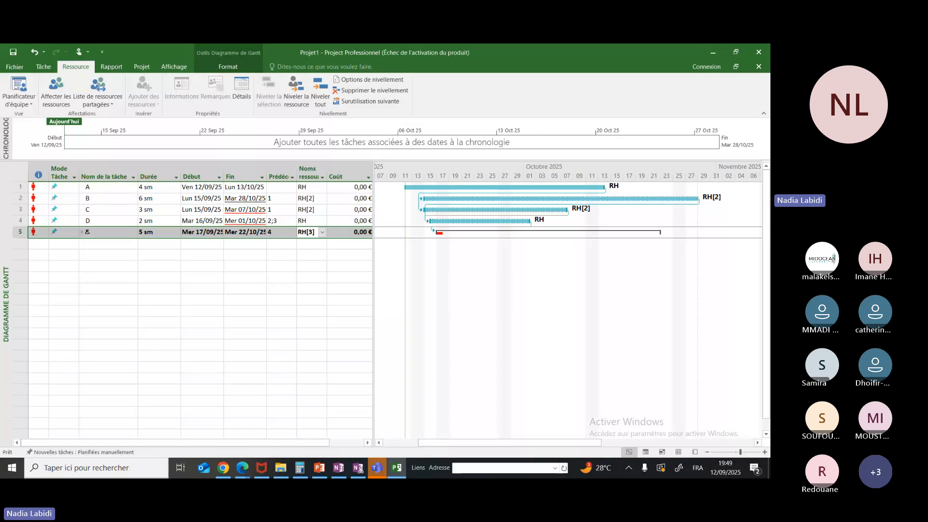
Expand task E and delete its subtasks e1 and e2
left_click(86, 232)
left_click(82, 233)
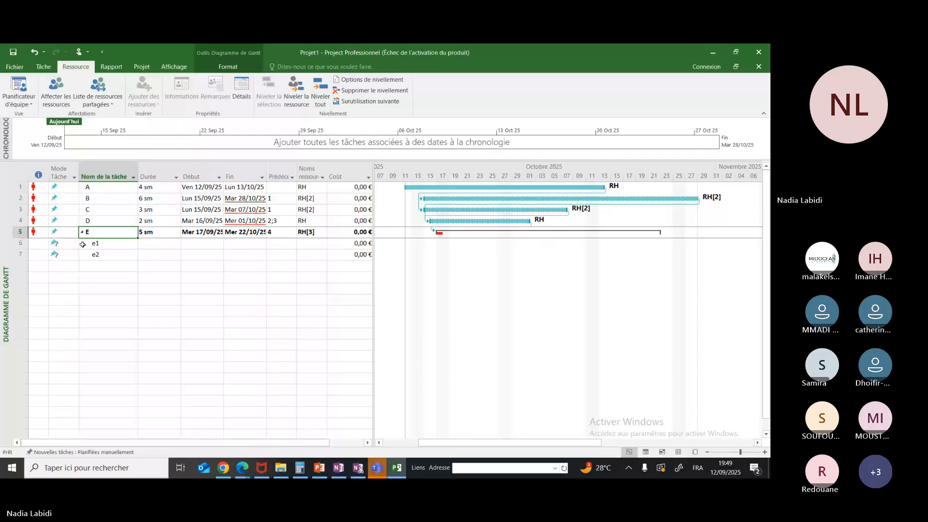
left_click_drag(83, 244, 104, 253)
right_click(108, 248)
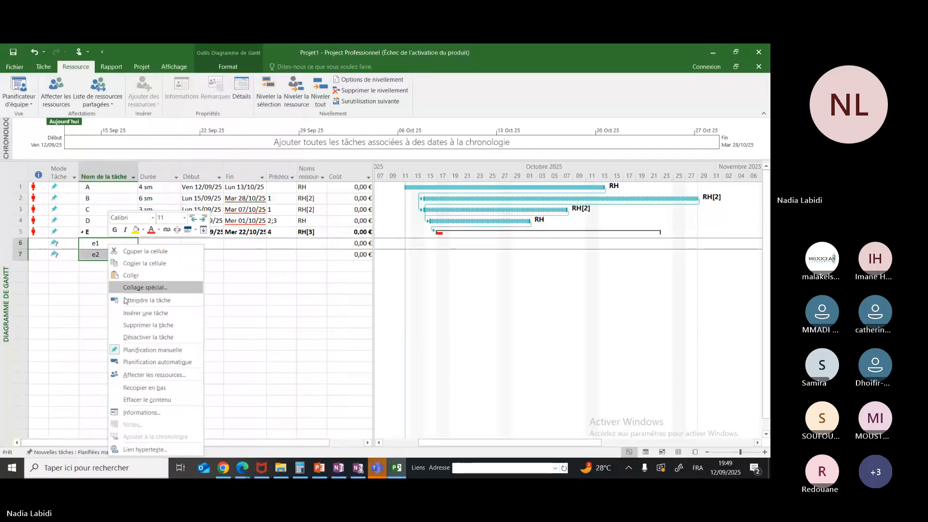
left_click(129, 325)
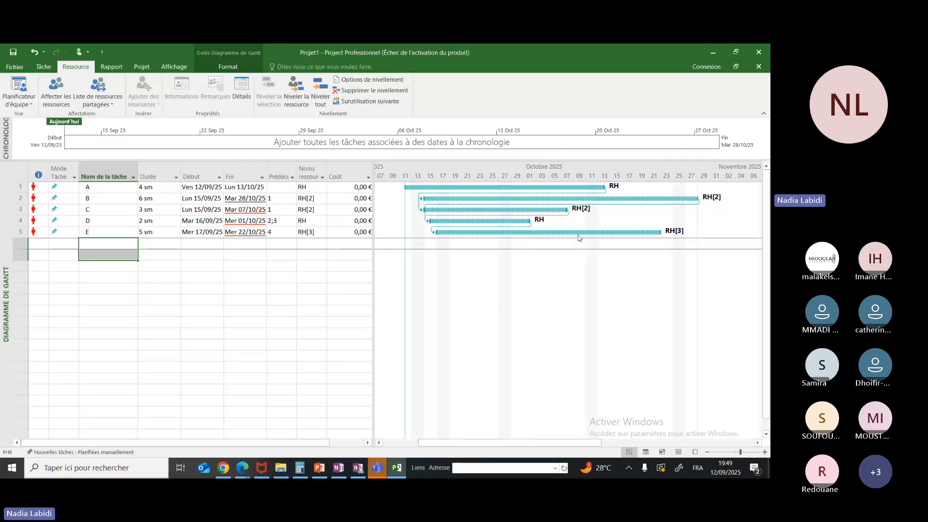
Open the RH resource's information from the resource assignment of task A
left_click(358, 187)
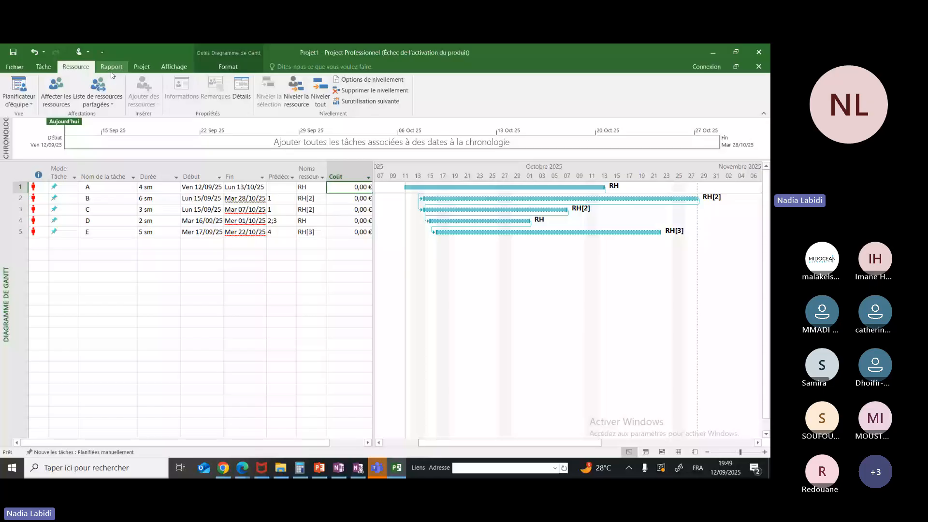
double_click(357, 190)
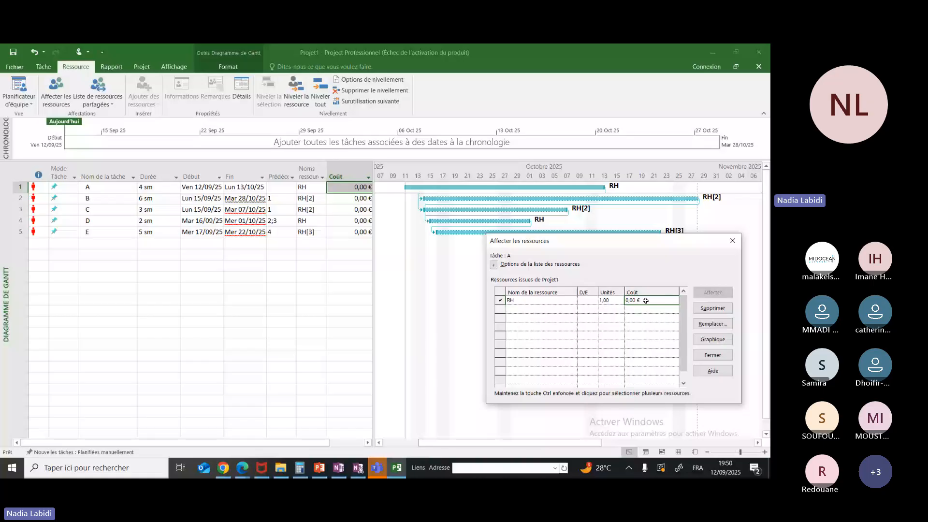
double_click(645, 300)
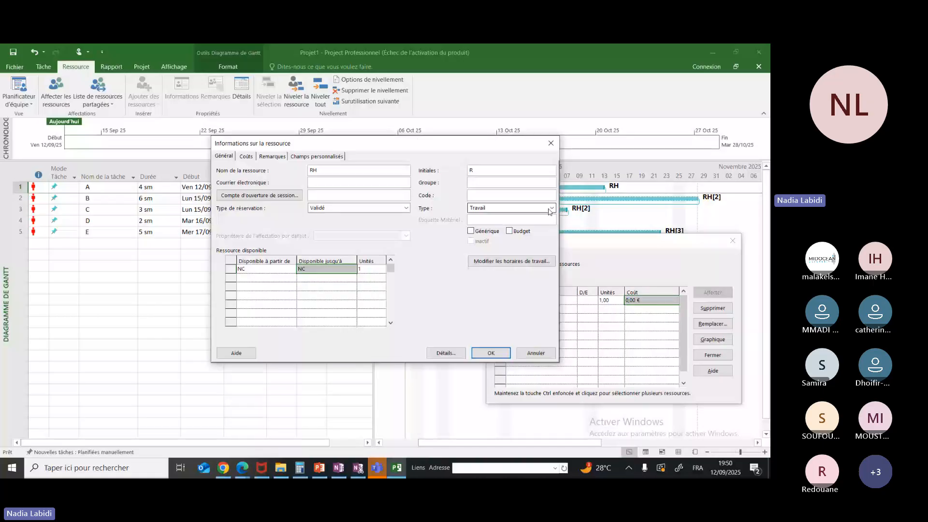
Try the Consommable type for the RH resource and set it back to Travail
left_click(551, 208)
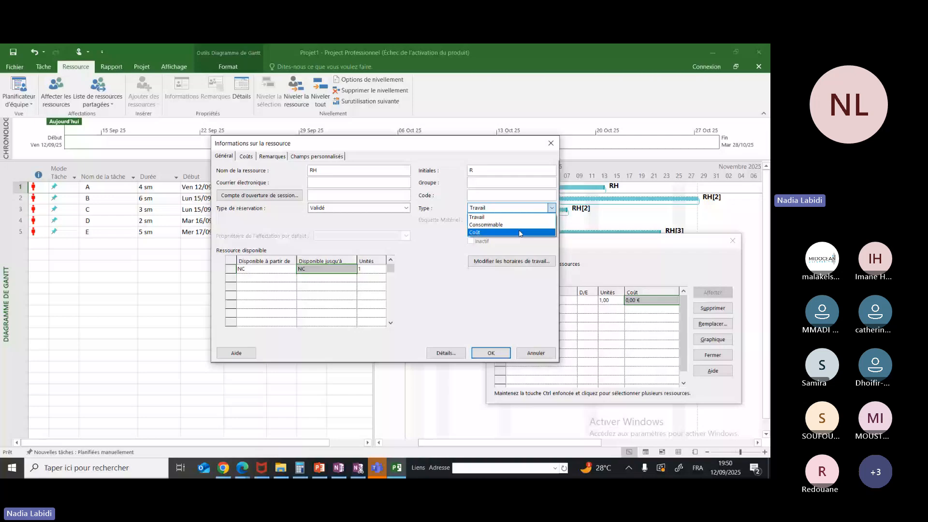
left_click(486, 224)
left_click(551, 208)
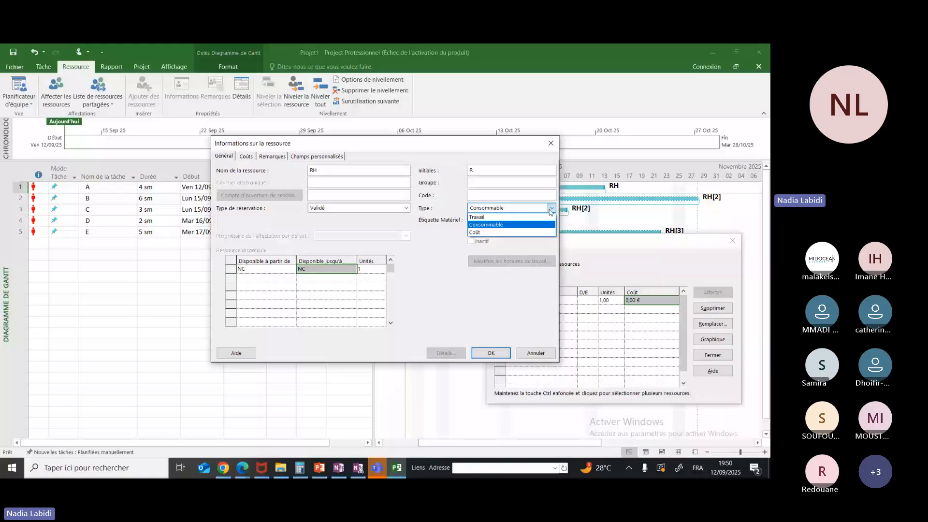
left_click(527, 217)
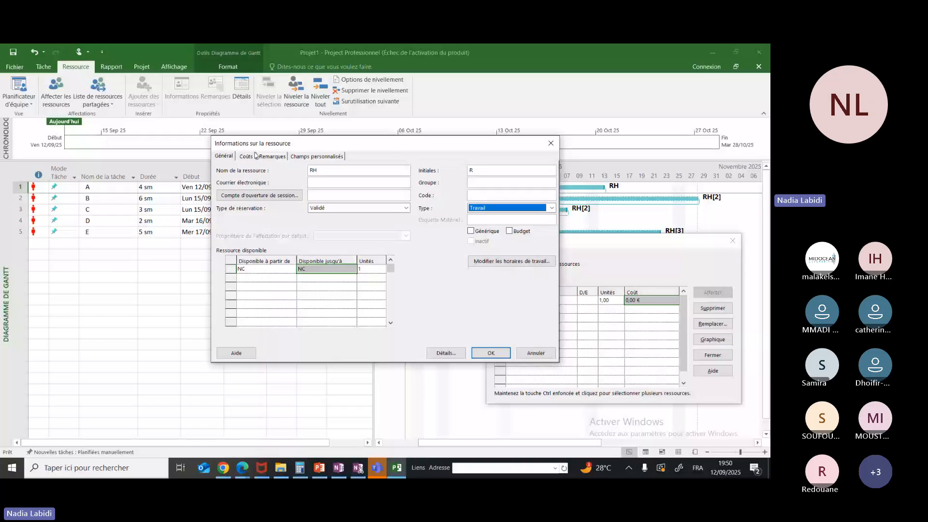
Check the cost column of the handwritten OneNote table and set the RH resource's standard rate to 10 €/h
left_click(254, 155)
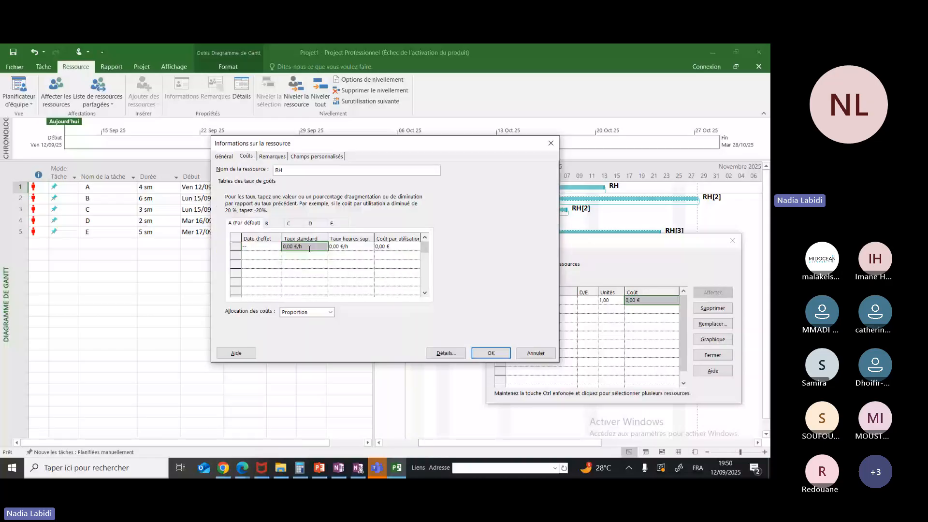
left_click(309, 249)
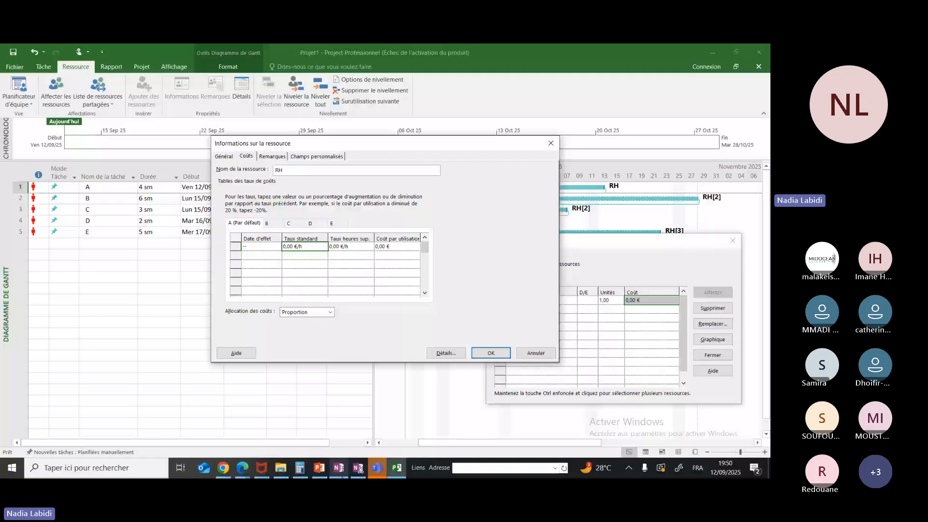
left_click(339, 468)
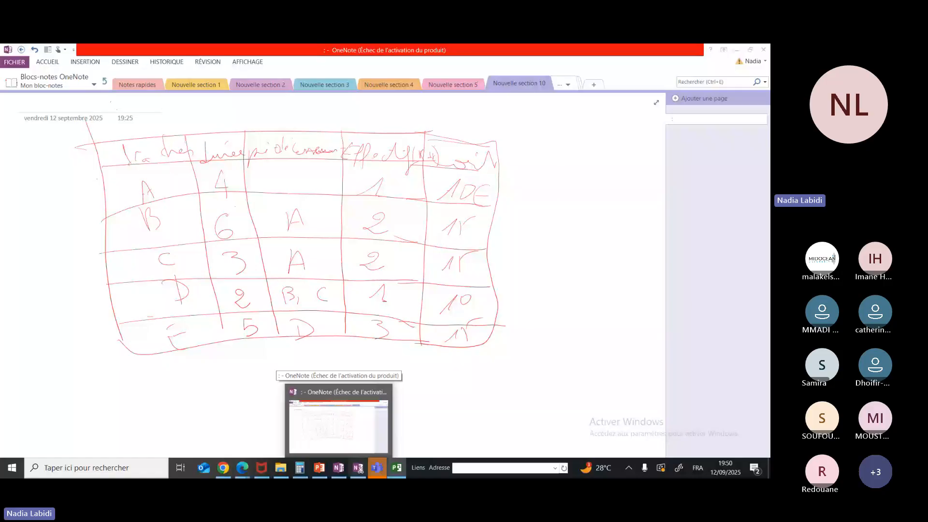
left_click(338, 468)
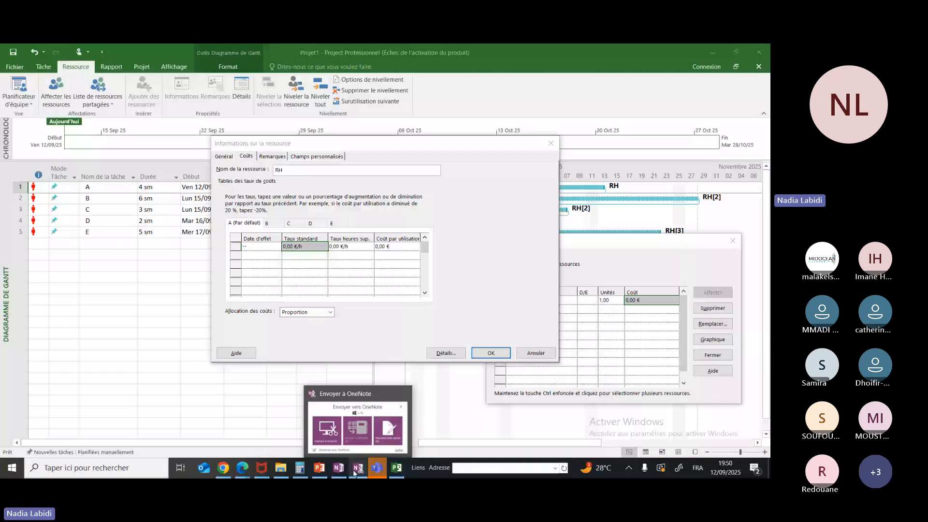
left_click(338, 469)
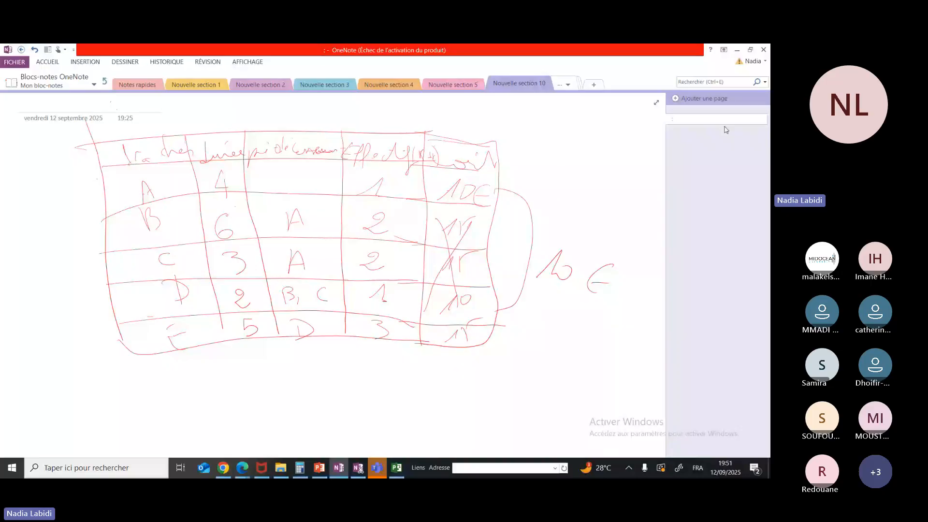
left_click(736, 52)
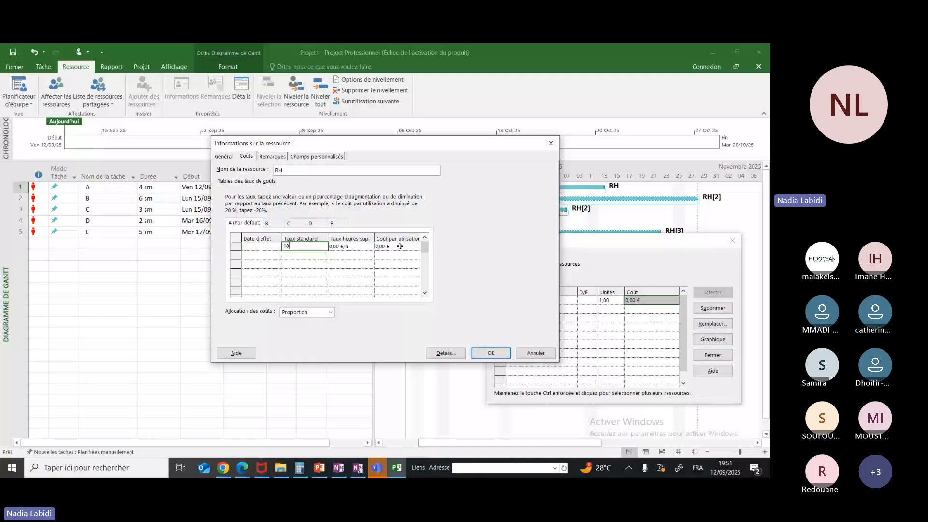
key("Return")
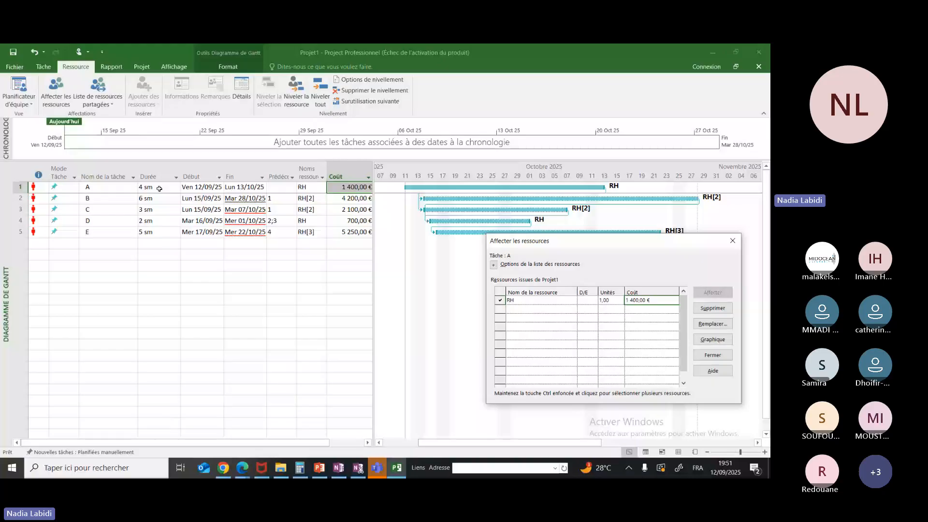
left_click(732, 241)
Review the RH resource assignment and its cost for task B
left_click(353, 198)
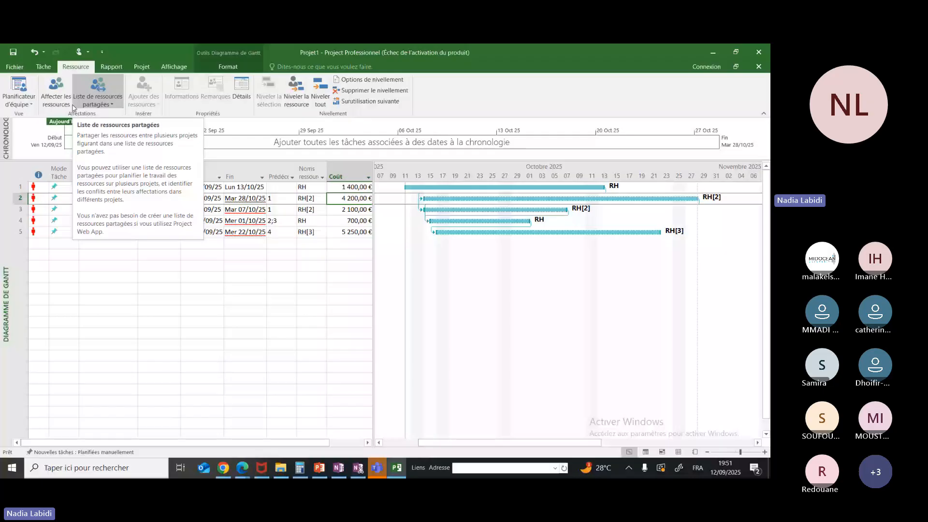
left_click(57, 97)
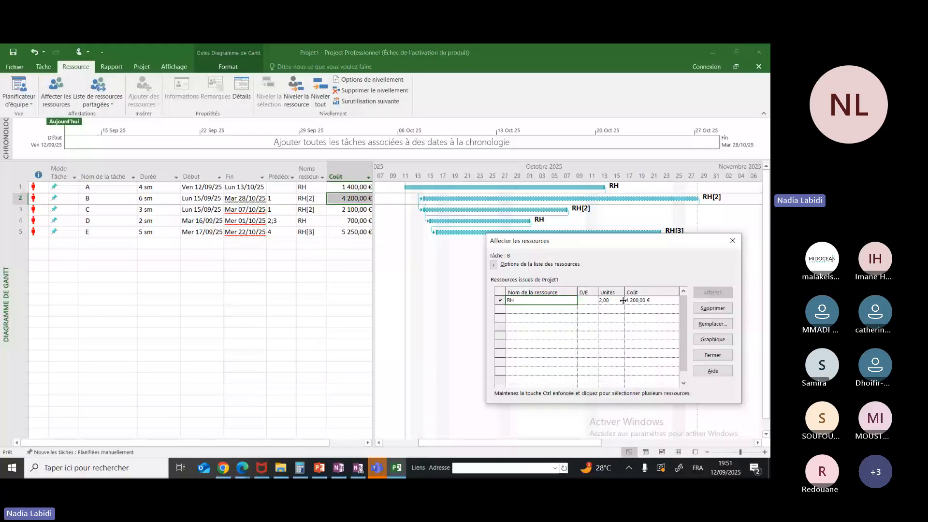
left_click(733, 240)
Display the resource cost overview report (Aperçu de coût des ressources)
left_click(111, 67)
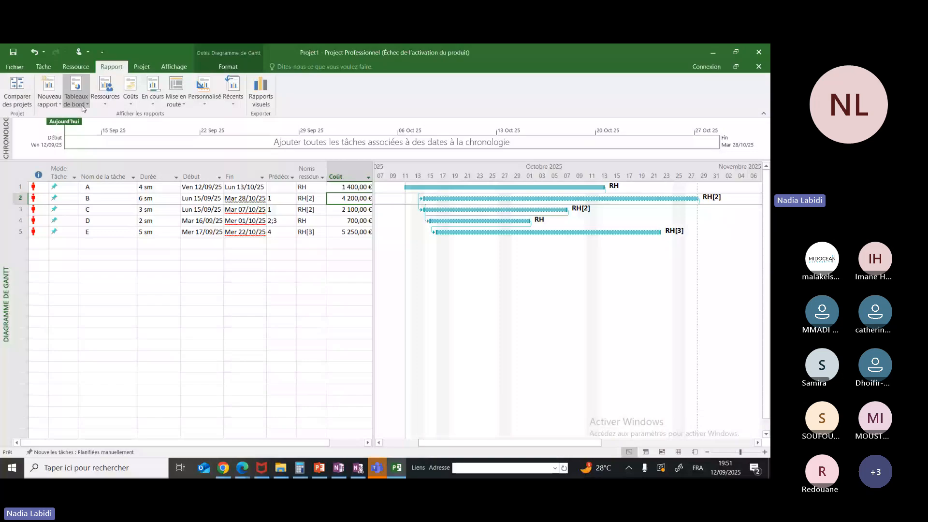
left_click(106, 103)
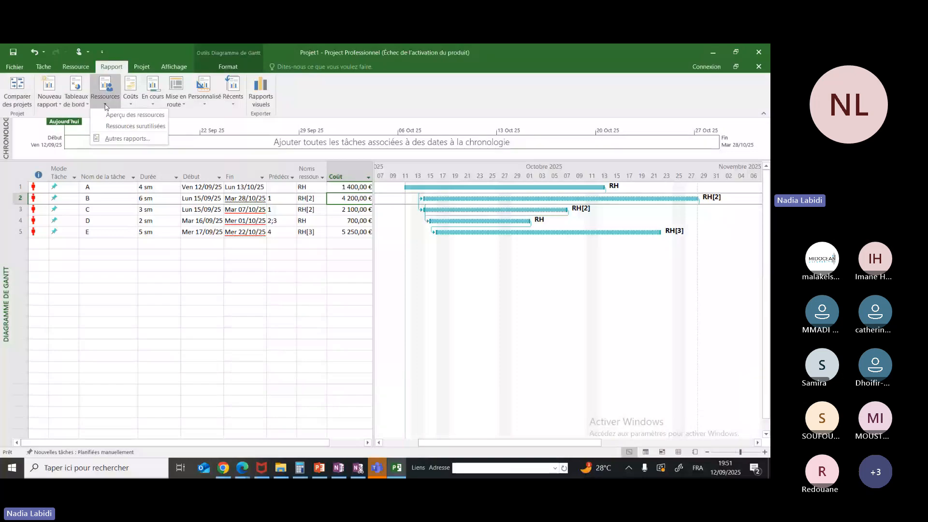
left_click(131, 102)
left_click(131, 101)
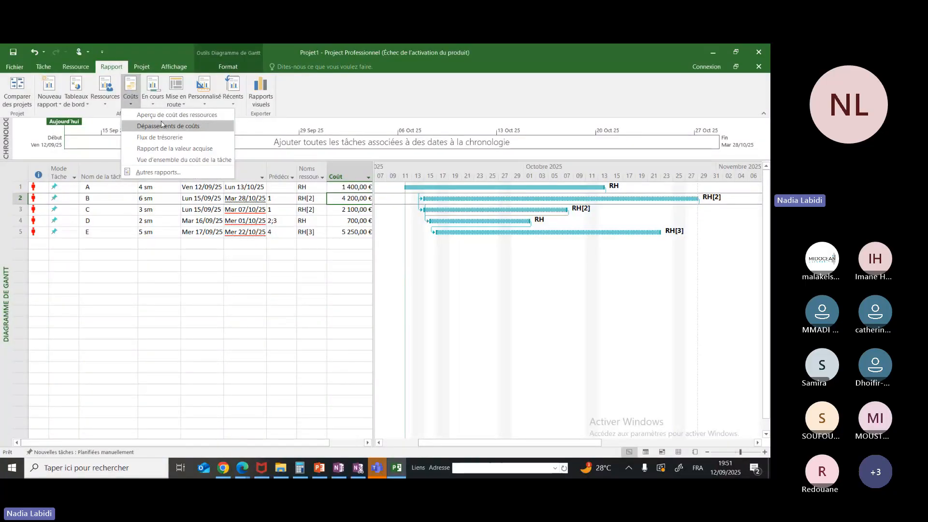
left_click(165, 115)
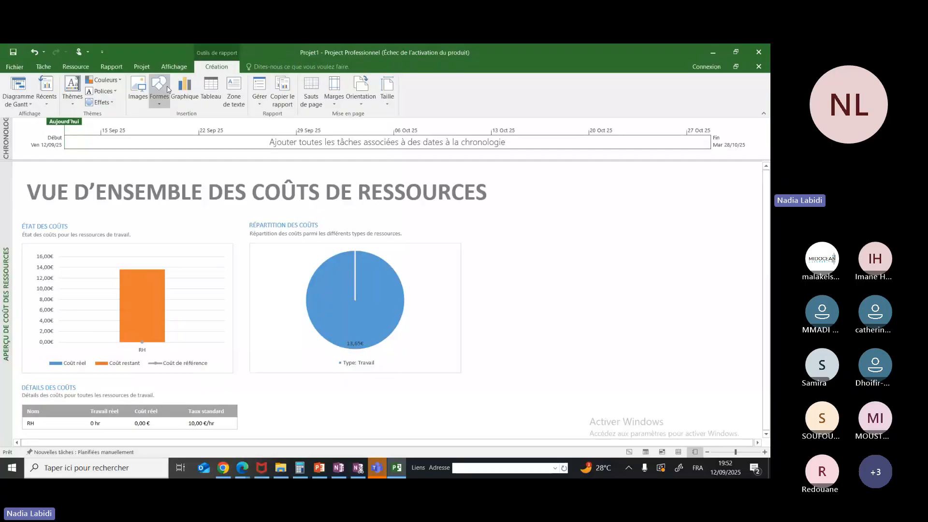
Display the task cost overview report (Vue d'ensemble du coût de la tâche) and examine its cost details table
left_click(119, 67)
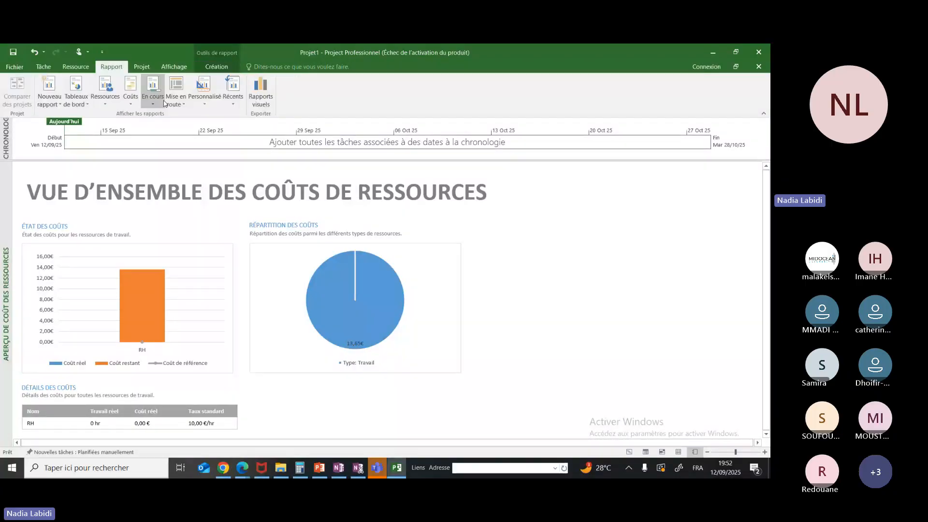
left_click(131, 106)
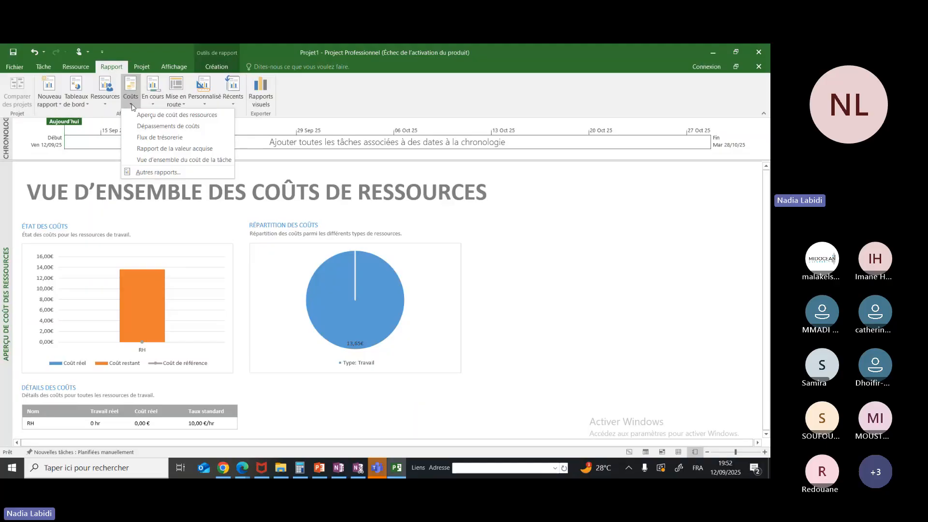
left_click(156, 160)
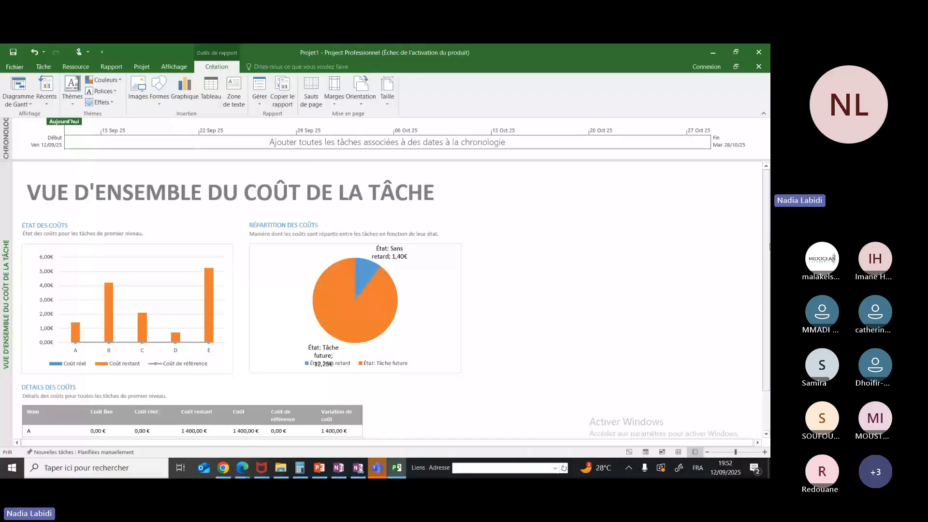
scroll(303, 429, "down", 2)
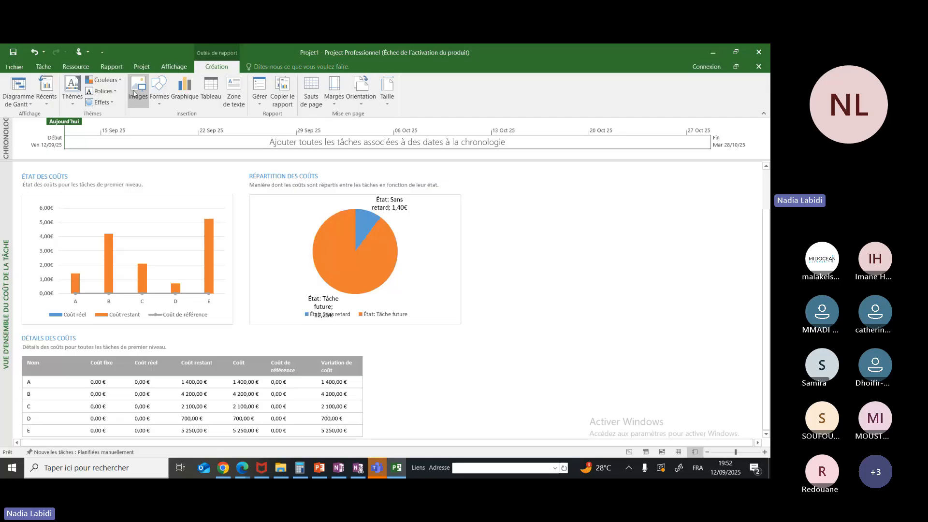
scroll(135, 93, "up", 3)
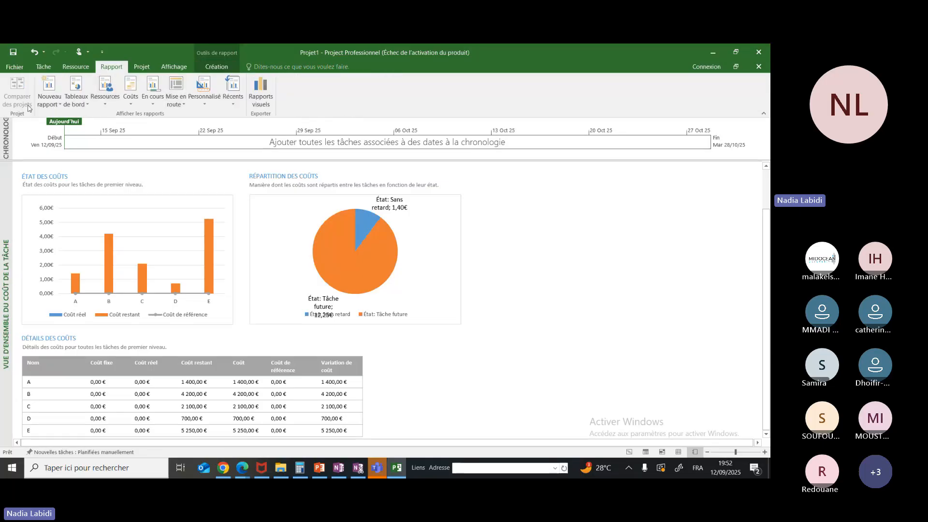
Close the Envoyer vers OneNote window and undo the two report view changes to return to the Gantt chart
left_click(718, 54)
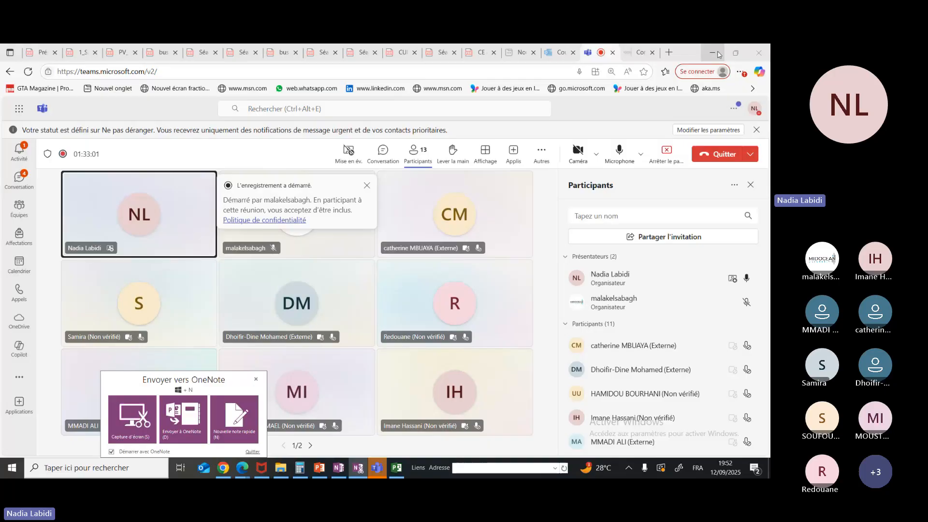
left_click(257, 382)
left_click(396, 468)
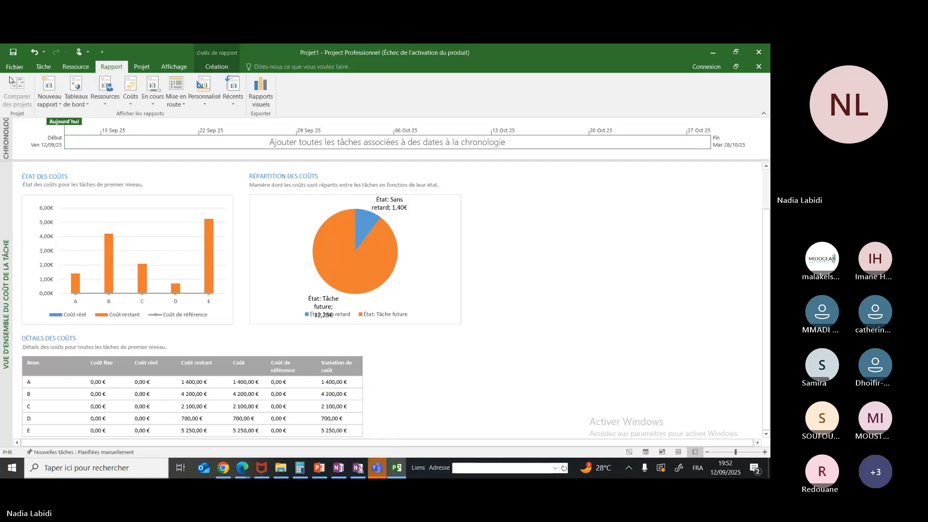
left_click(36, 53)
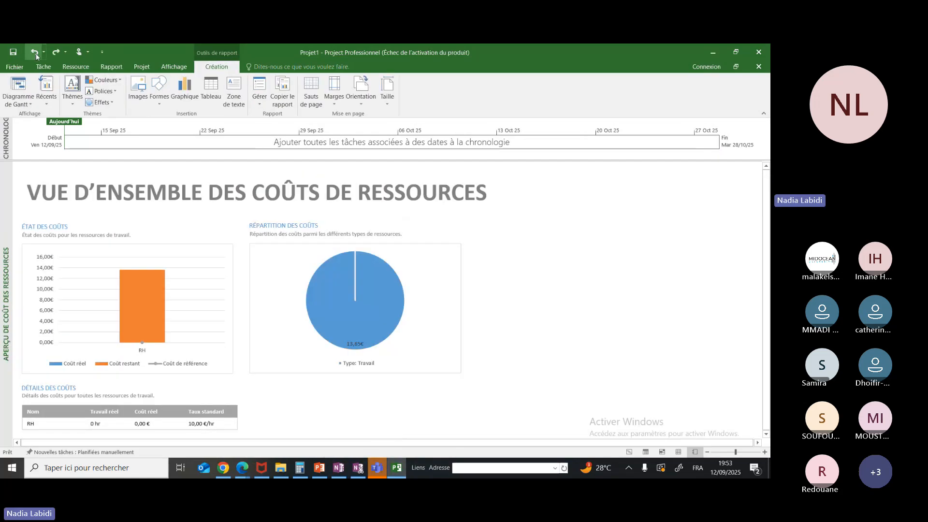
left_click(36, 53)
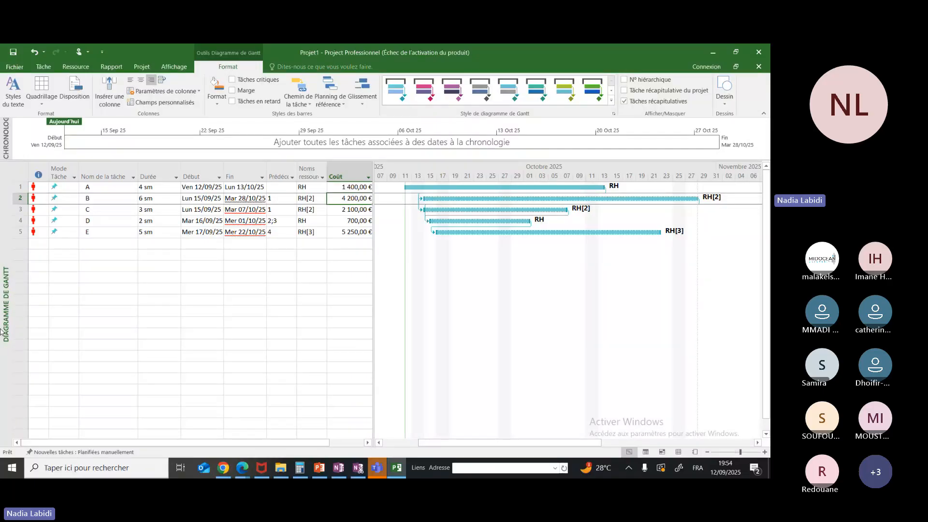
Minimize the project window to return to the Microsoft Teams meeting and mute the microphone
left_click(714, 53)
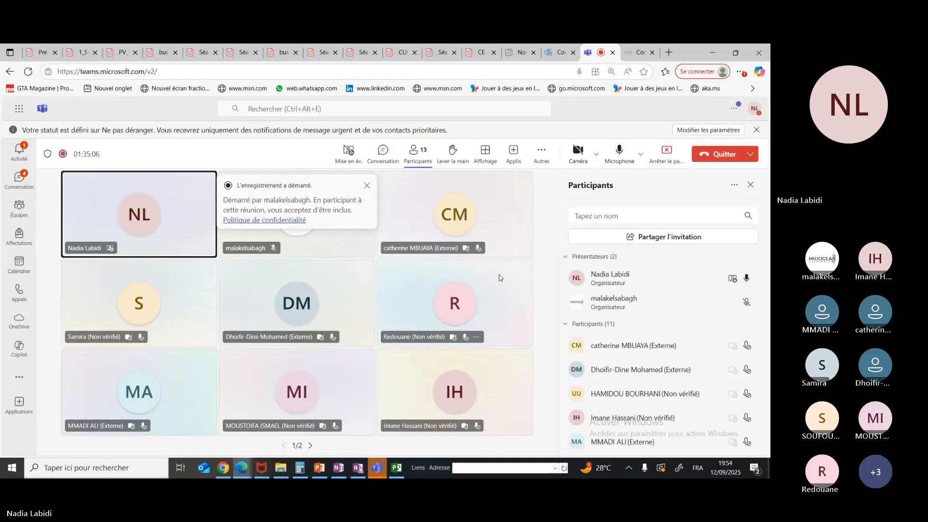
left_click(623, 154)
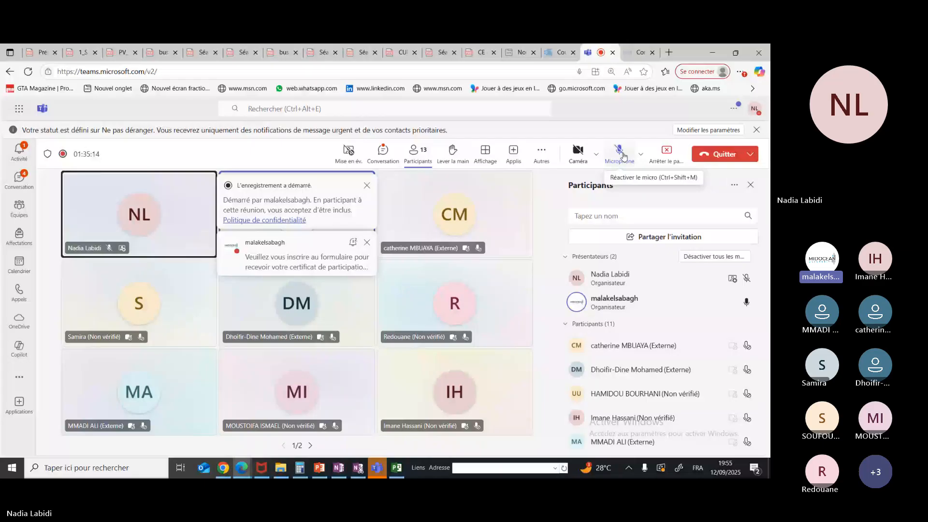
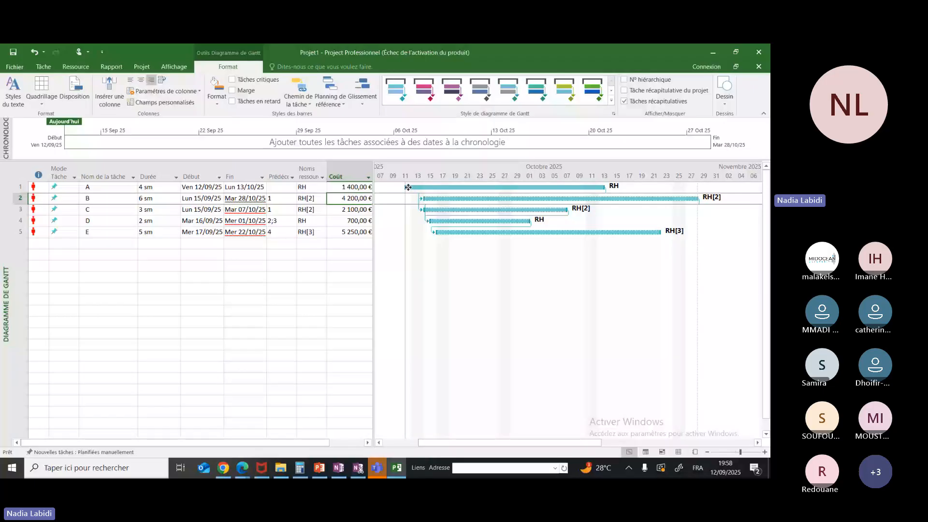
Try moving task A's Gantt bar to start on 25/09/25 and again on 19/09/25, undoing each move
left_click_drag(408, 187, 470, 194)
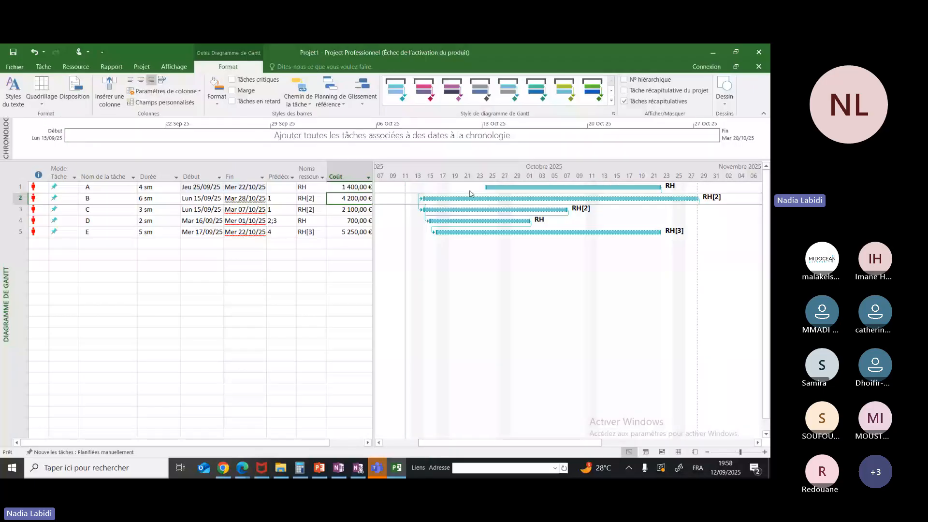
key("ctrl+z")
left_click(482, 187)
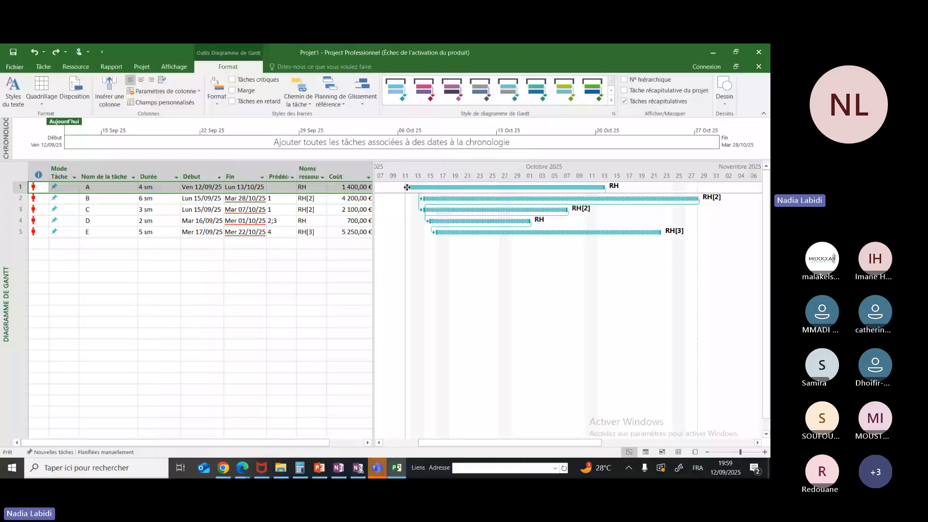
left_click_drag(406, 187, 449, 187)
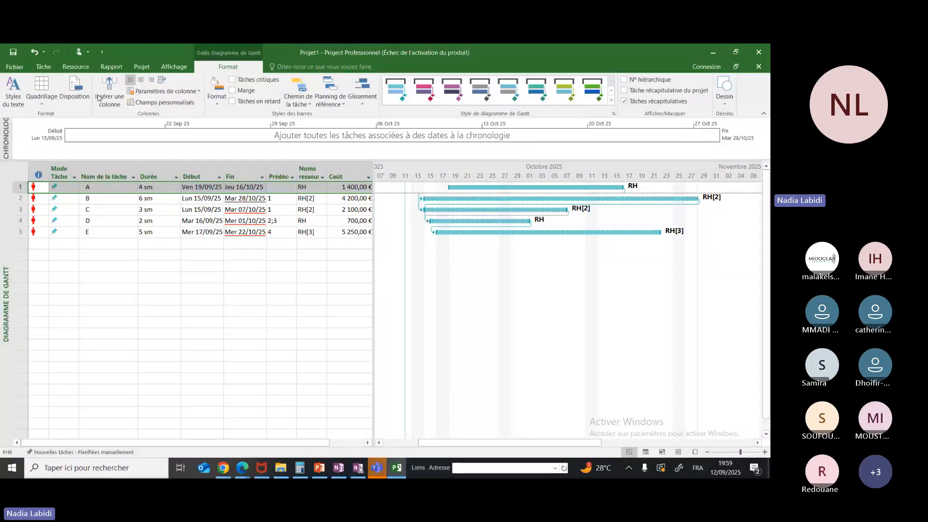
left_click(34, 52)
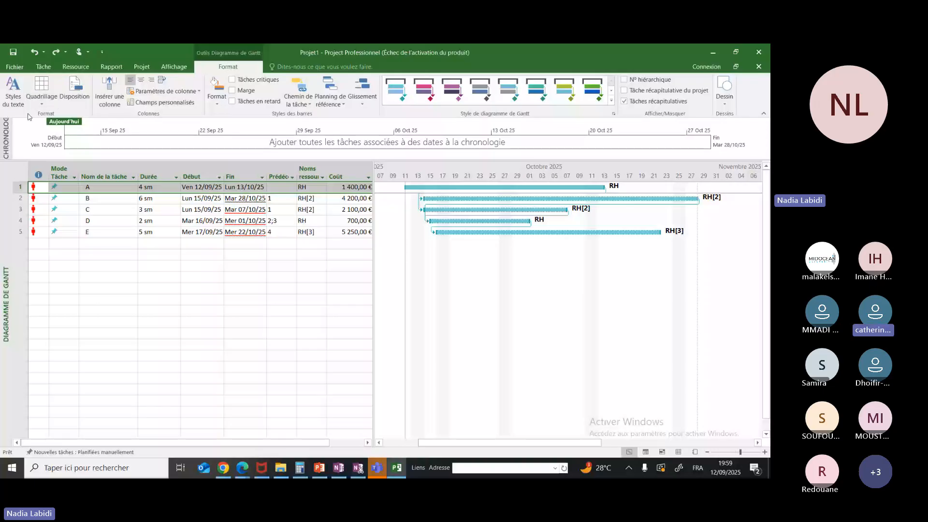
Examine the list of predefined project views and close it without changing the Gantt chart view
left_click(43, 66)
left_click(30, 105)
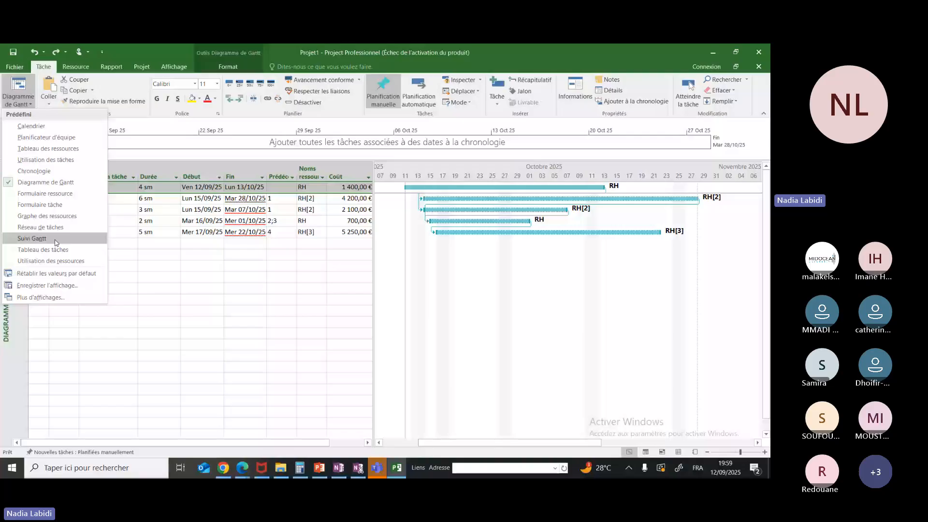
left_click(258, 124)
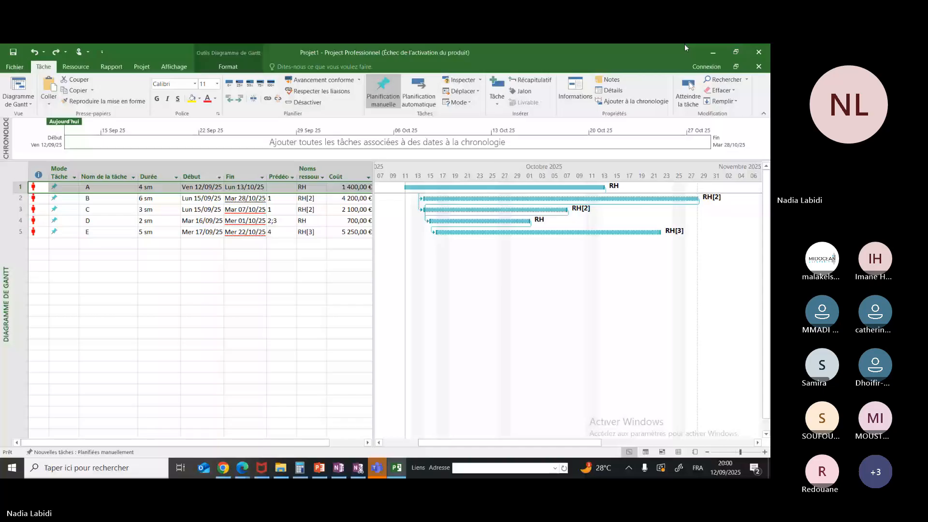
Switch through the PowerPoint presentation back to the Microsoft Teams meeting and mute the microphone
key("alt+Tab")
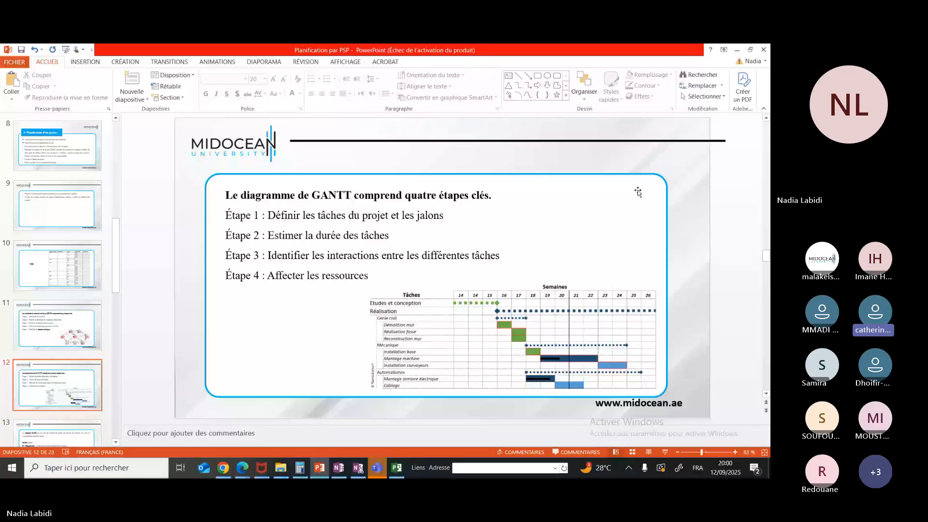
key("alt+Tab")
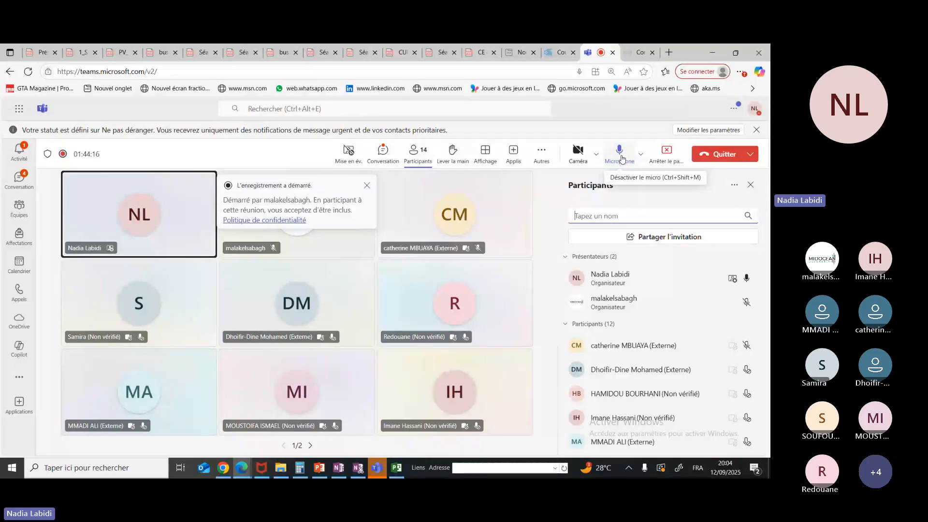
left_click(622, 159)
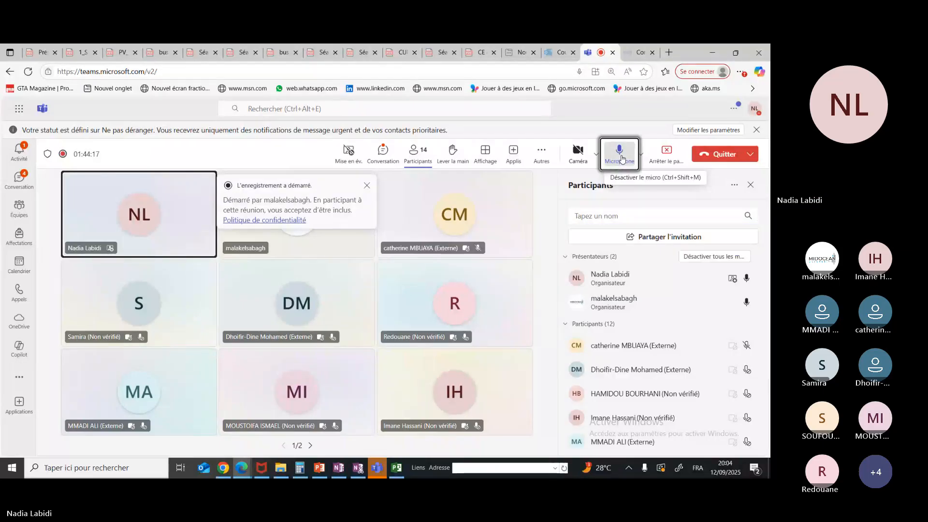
Open the meeting conversation and read down to its latest messages
left_click(383, 154)
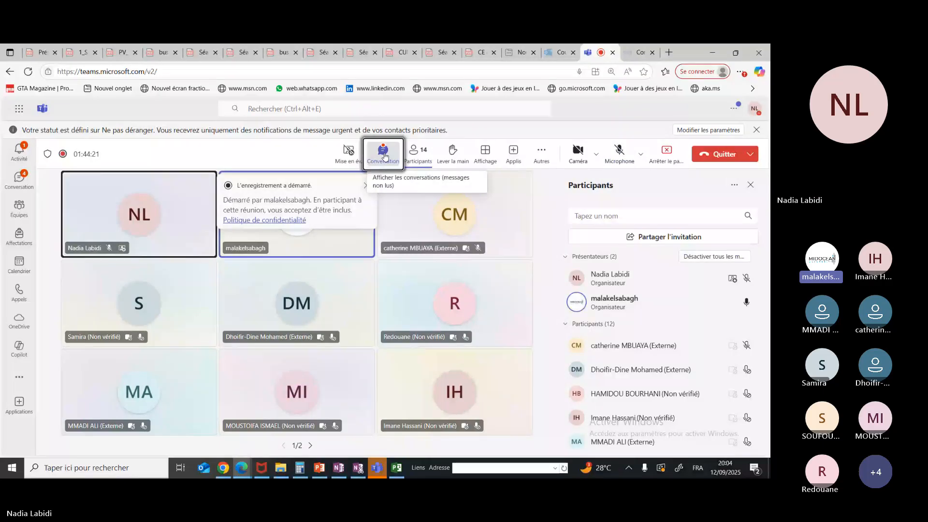
left_click_drag(769, 333, 769, 367)
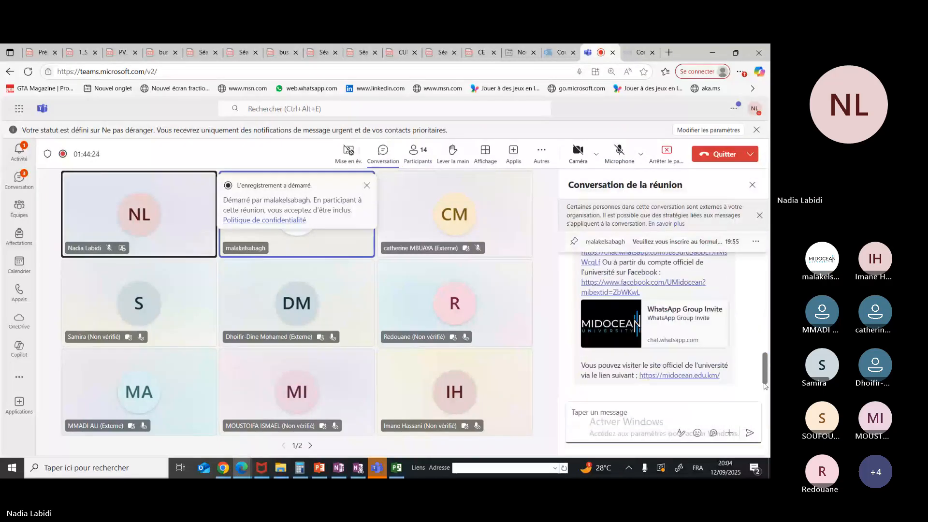
Bring back the meeting's participant list and stop sharing the screen
left_click(414, 160)
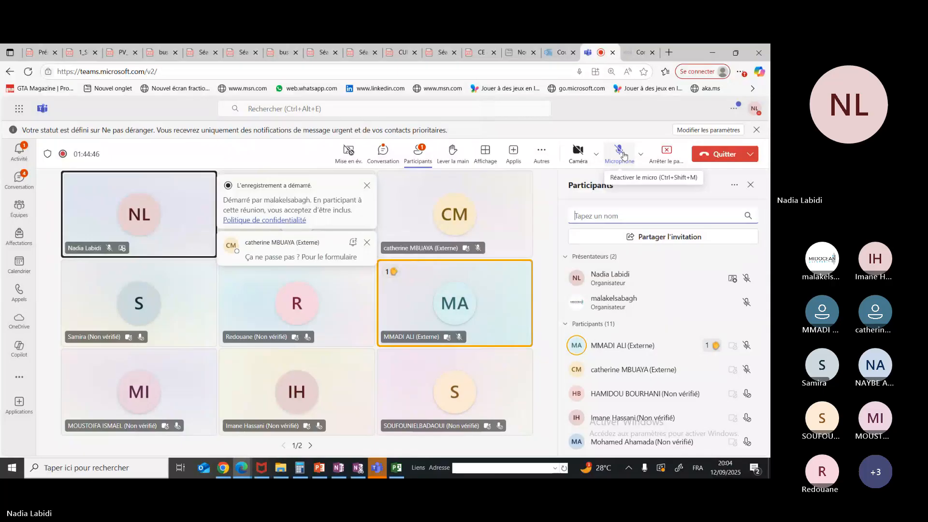
left_click(663, 152)
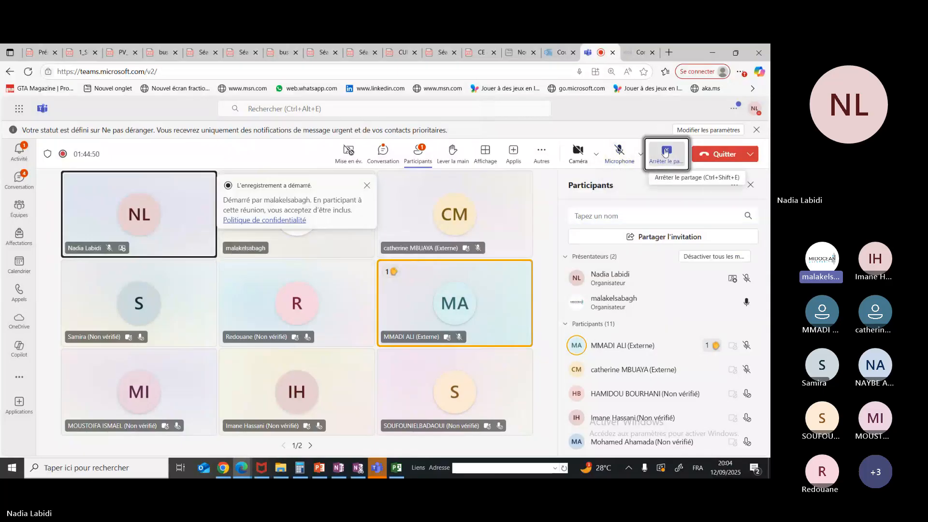